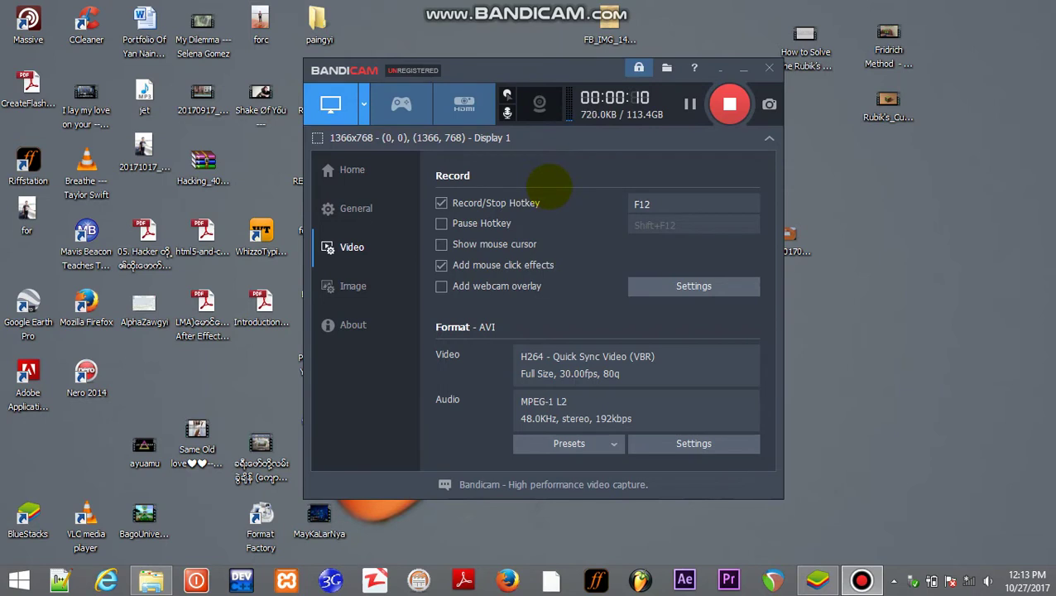
- Switch to FL Mobile in BlueStacks and preview the existing strings and drums arrangement from the start
drag(472, 74, 403, 80)
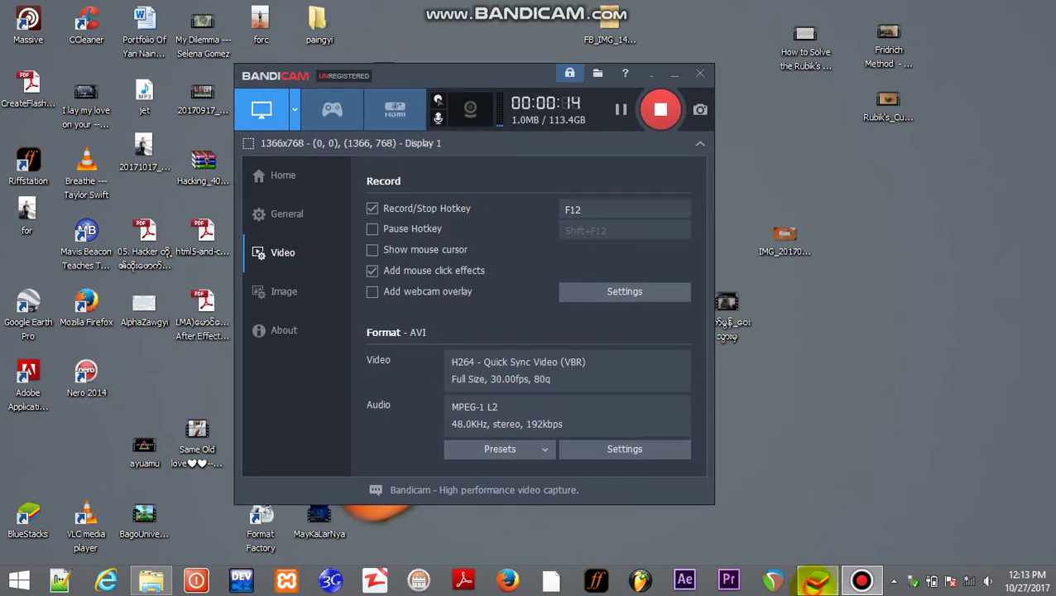
click(817, 580)
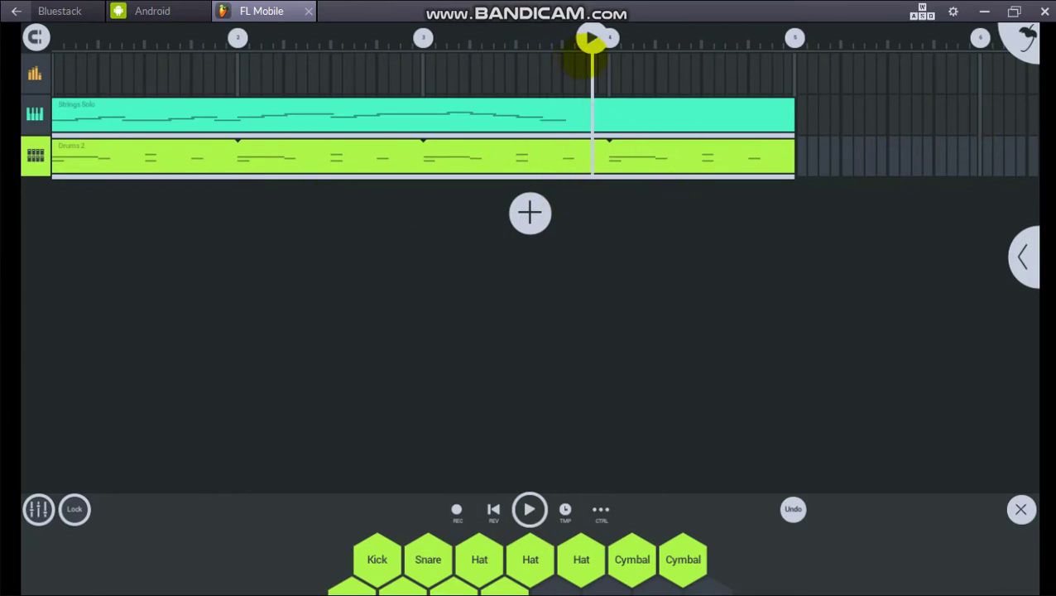
mouse_move(590, 41)
mouse_down()
mouse_move(100, 90)
mouse_move(39, 82)
mouse_up()
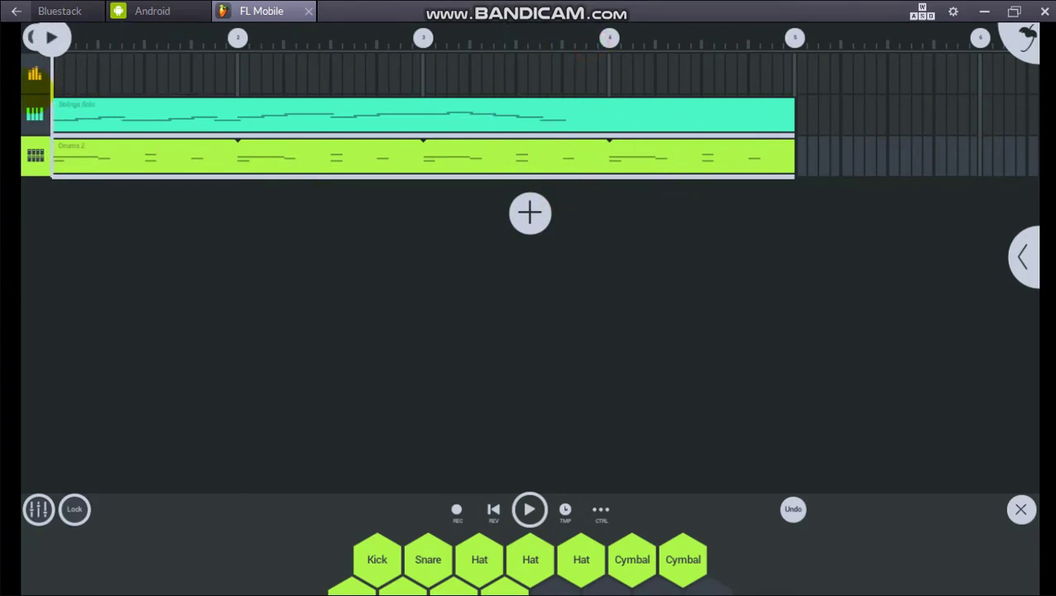
key(space)
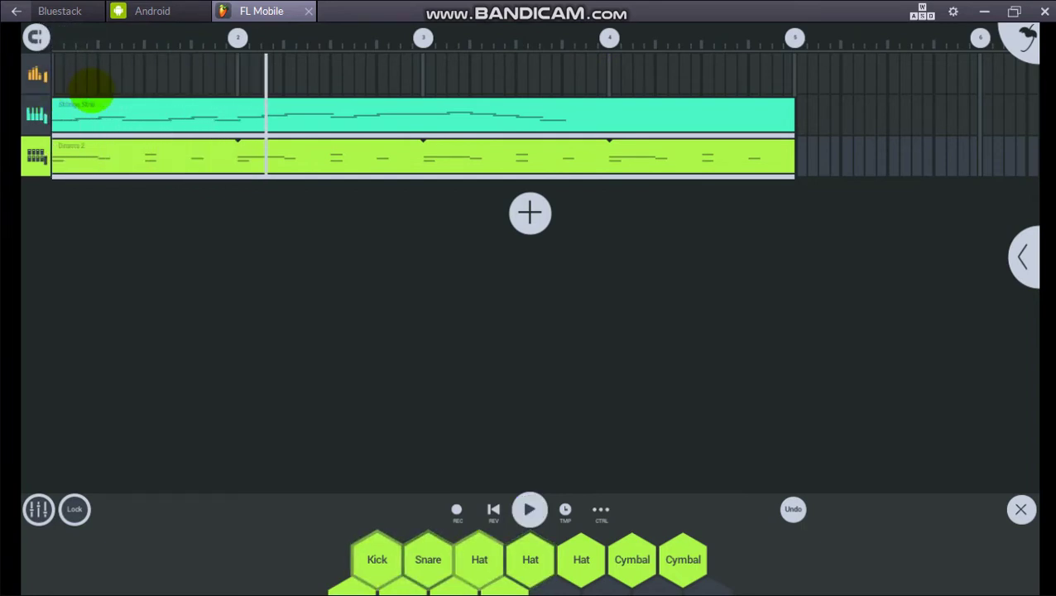
key(space)
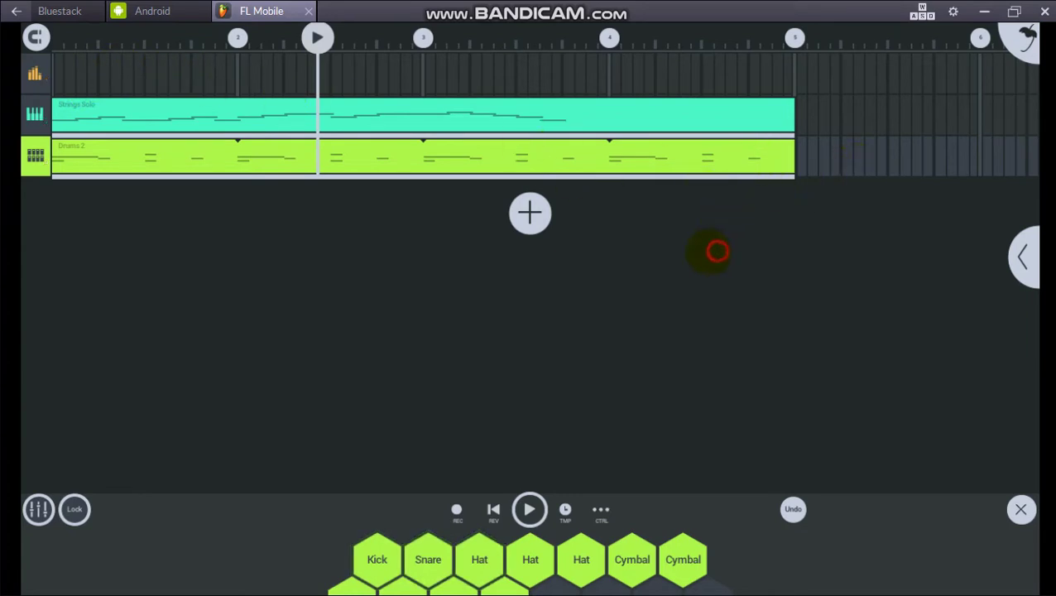
- Delete the existing Strings Solo clip from its track, keeping the Drums 2 clip
click(502, 113)
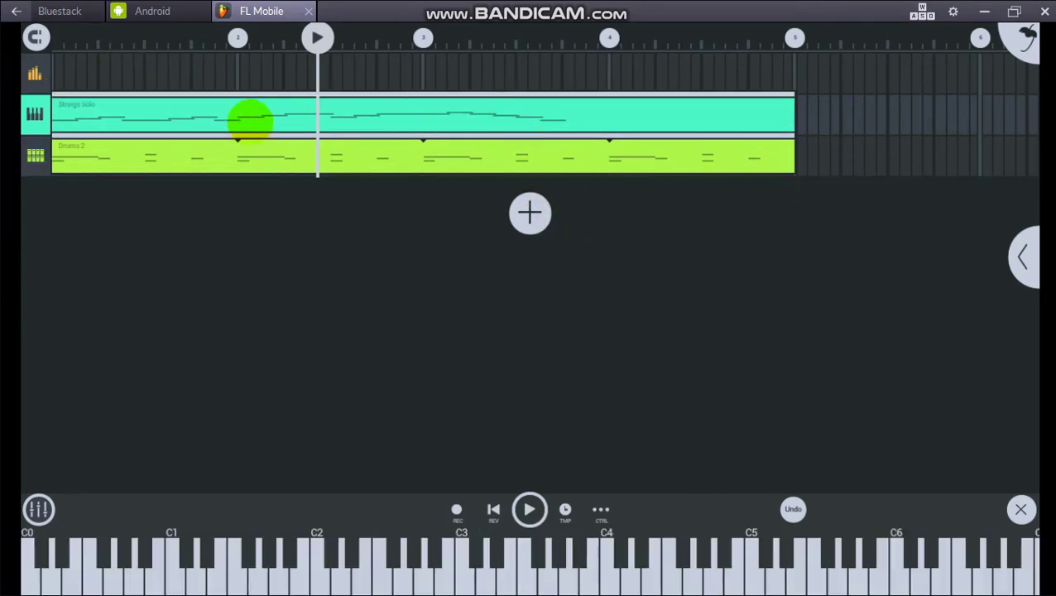
click(239, 117)
click(147, 68)
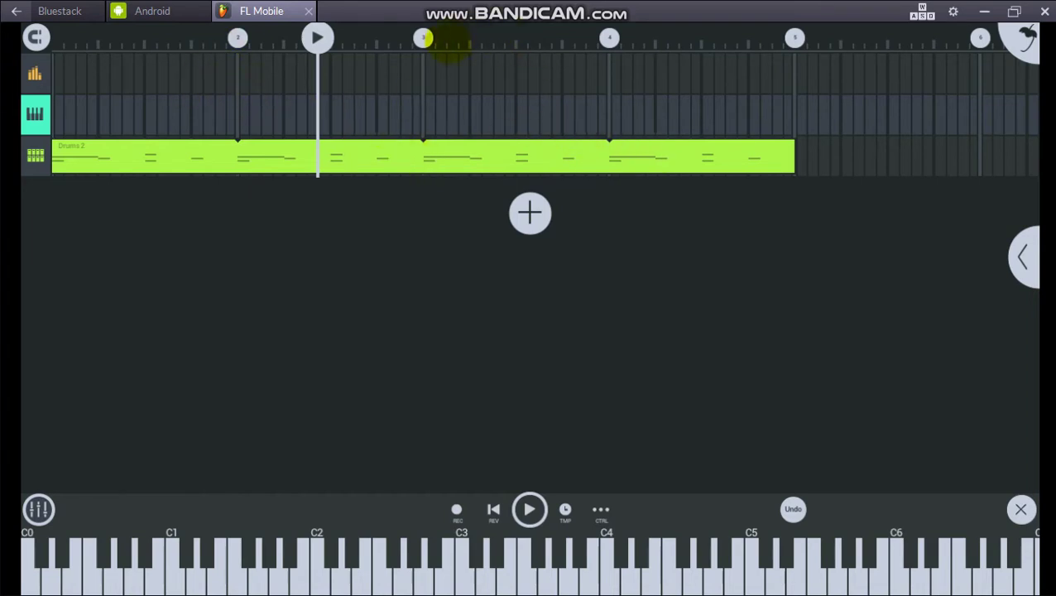
click(700, 54)
- Add an empty clip at the start of the Strings Solo track and open it in the piano roll
click(651, 122)
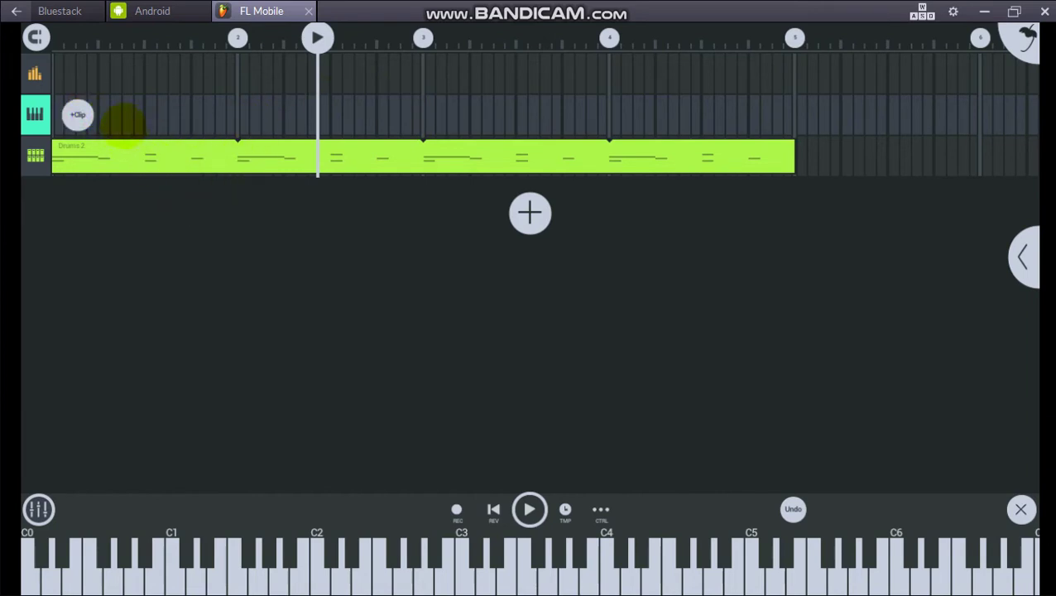
click(77, 114)
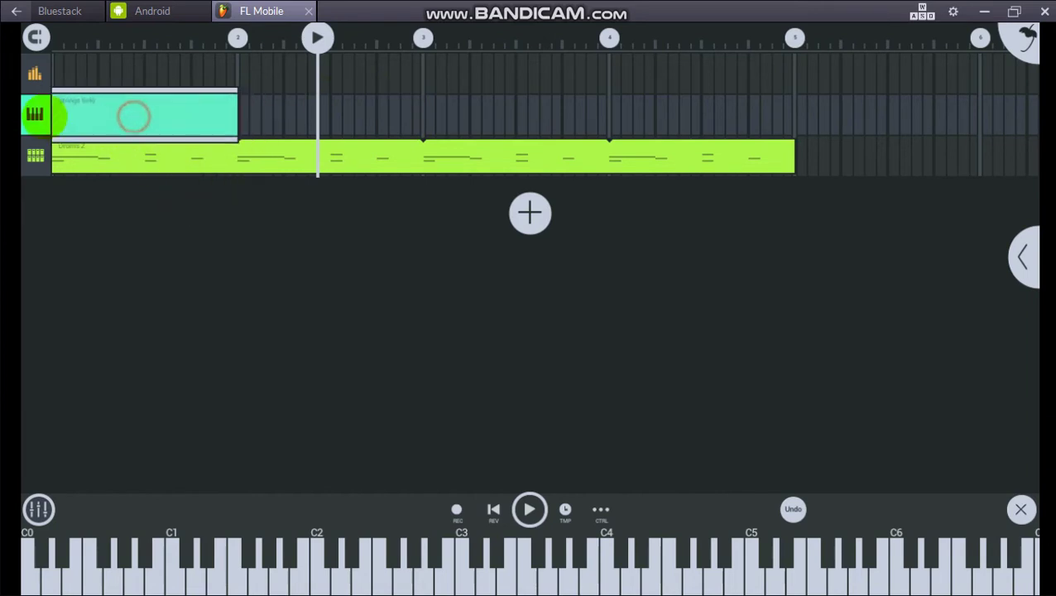
double_click(109, 108)
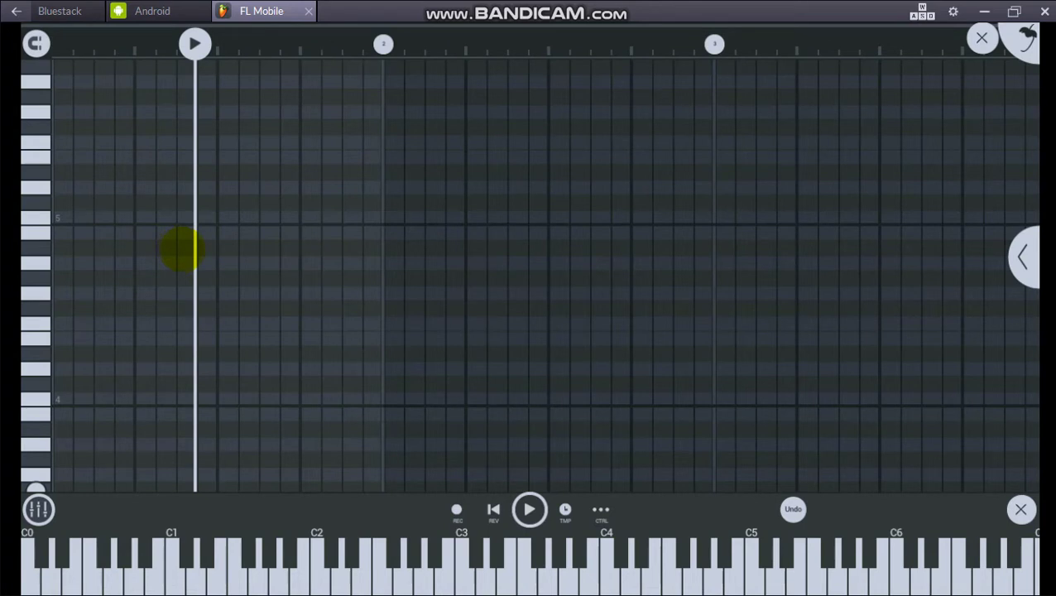
- Enter the first bar's melody: C6 and E6 on beat one, overlapping A6 and G6 around beat two, E6 on beat three, A6 on beat four
click(60, 189)
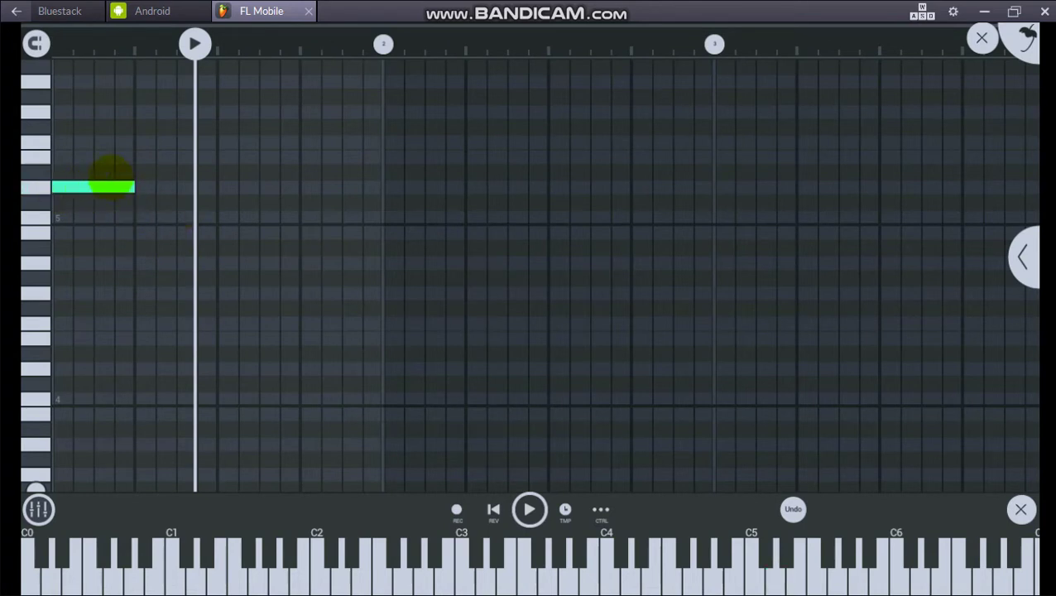
drag(74, 236, 108, 104)
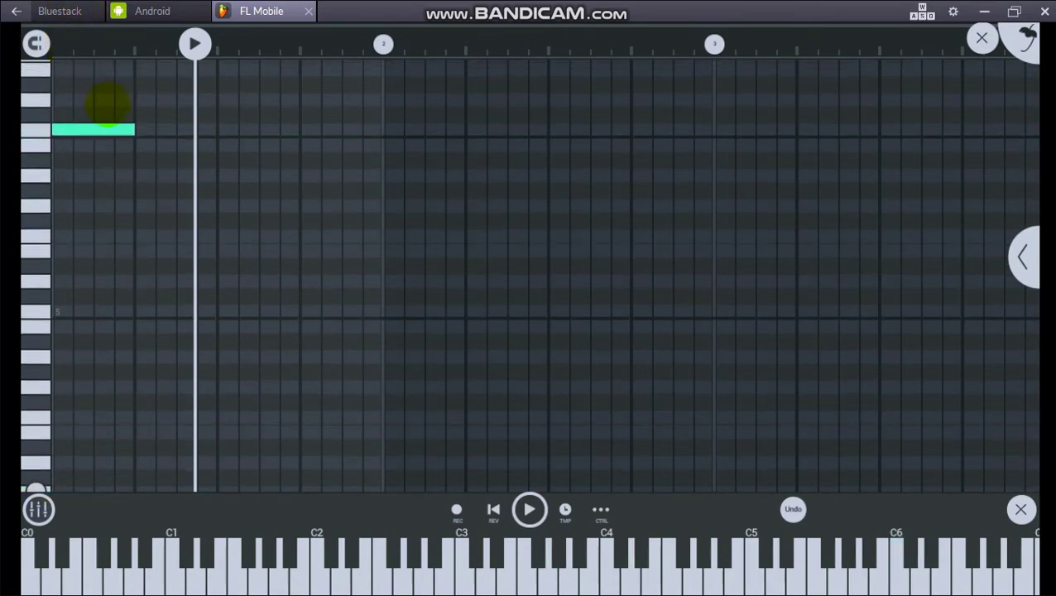
drag(194, 171, 196, 287)
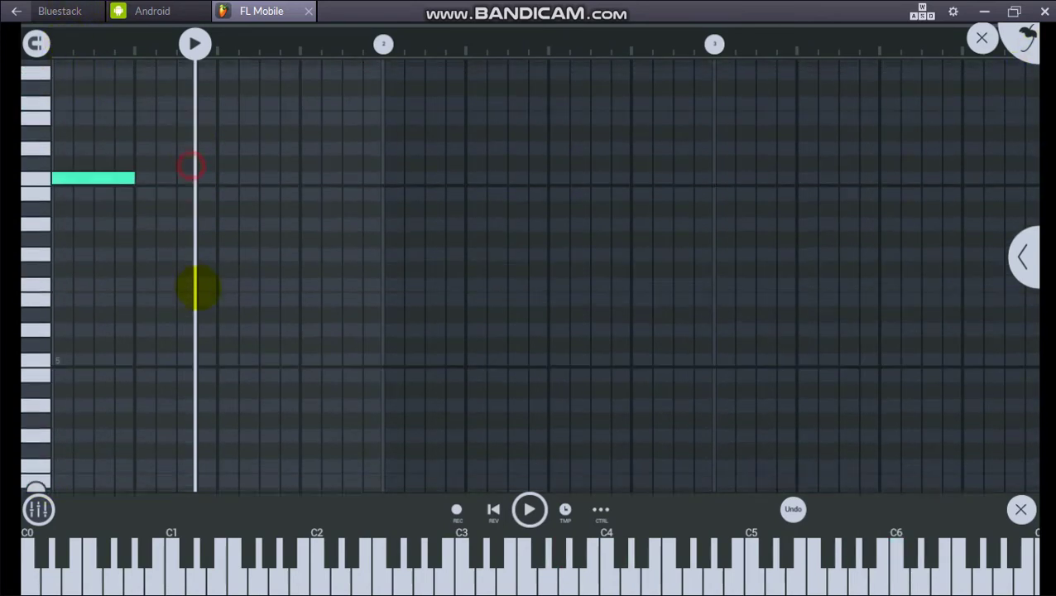
drag(78, 172, 71, 94)
click(71, 95)
drag(302, 106, 83, 222)
click(138, 178)
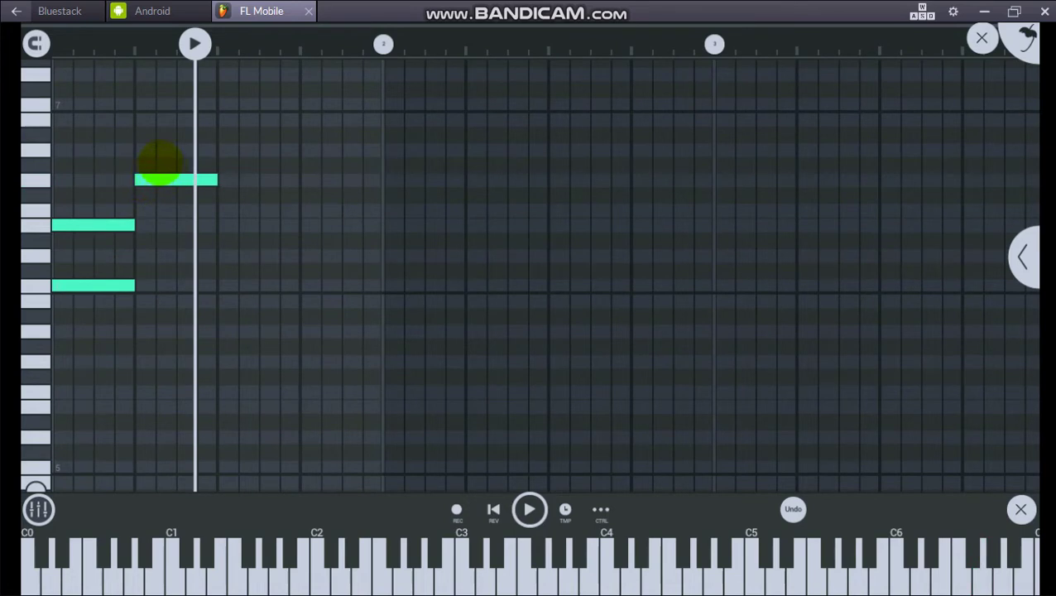
click(124, 147)
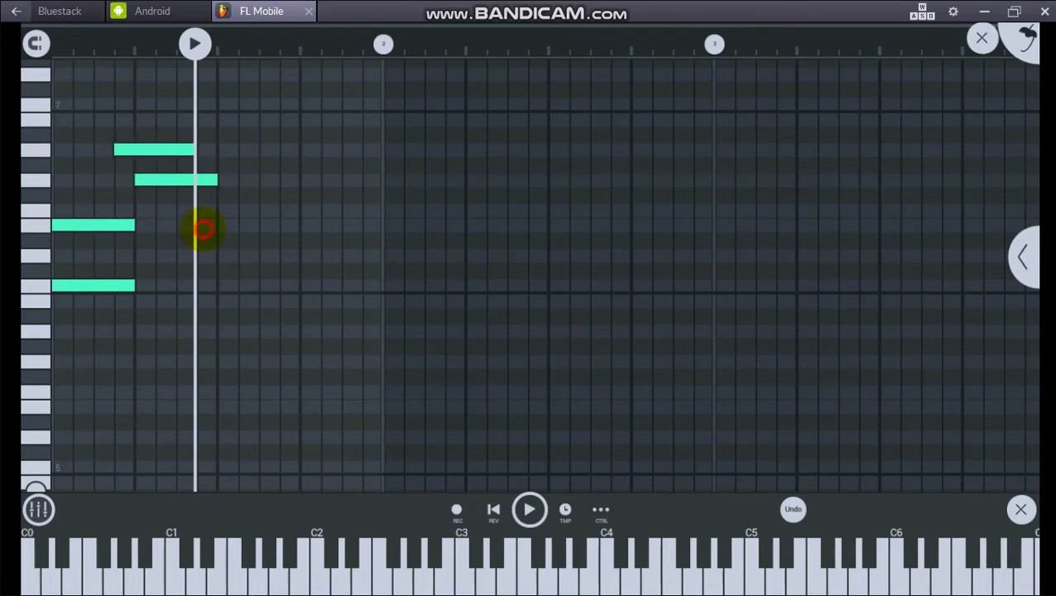
click(203, 230)
drag(219, 222, 249, 224)
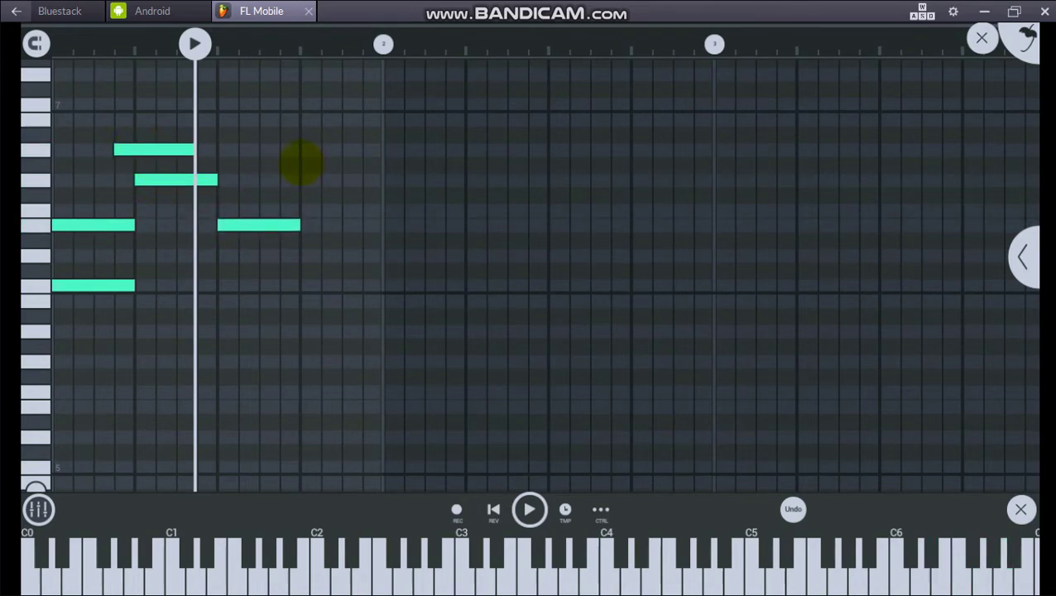
click(304, 153)
- Add F6, A6 and a high C#7 note at the start of bar 2, plus a long G6 reaching into bar 3, and close the piano roll
click(397, 212)
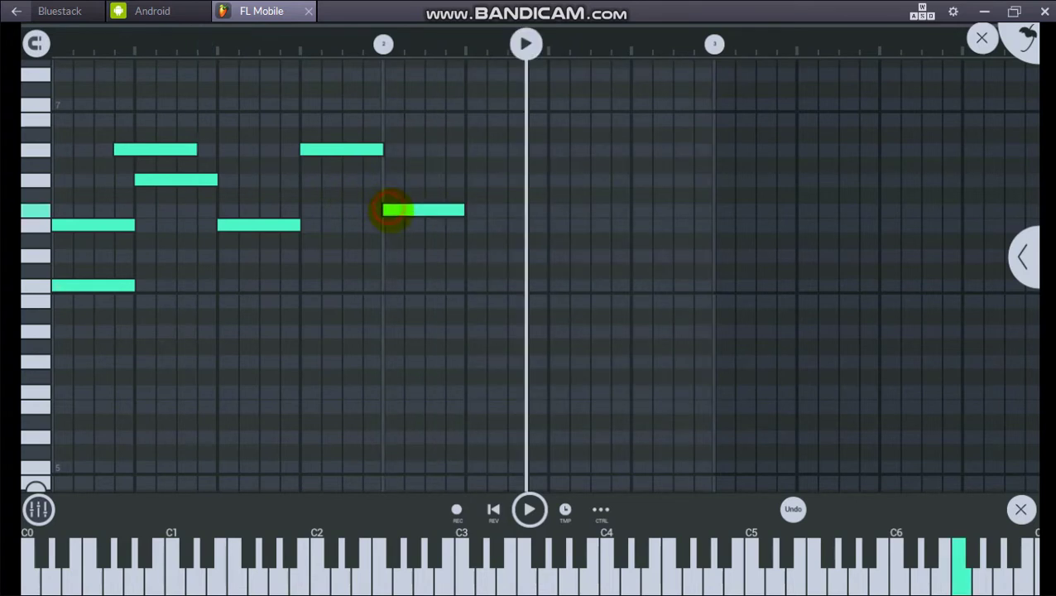
click(394, 148)
click(400, 93)
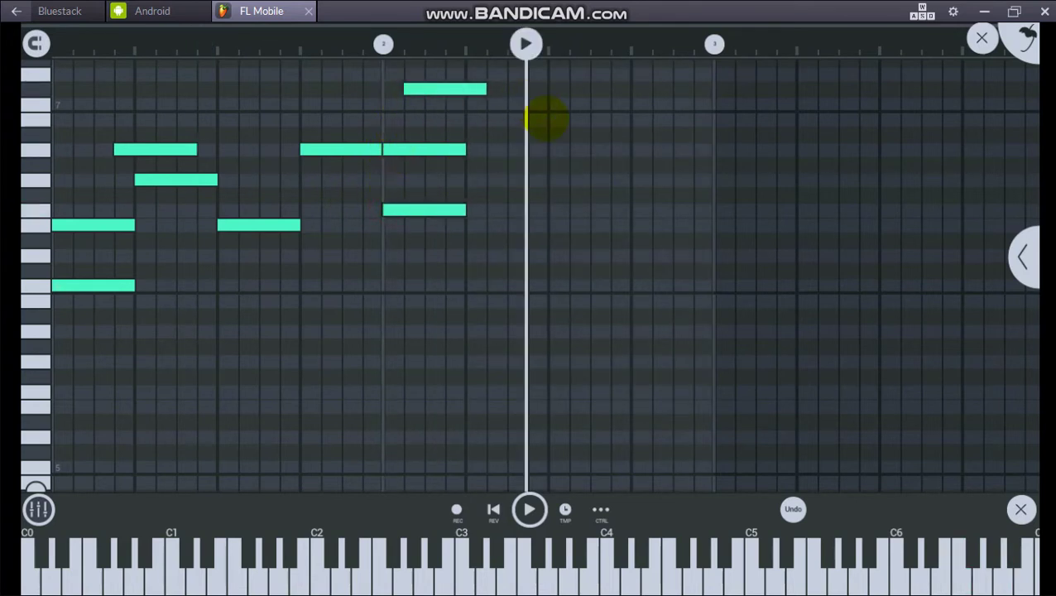
drag(468, 181, 870, 179)
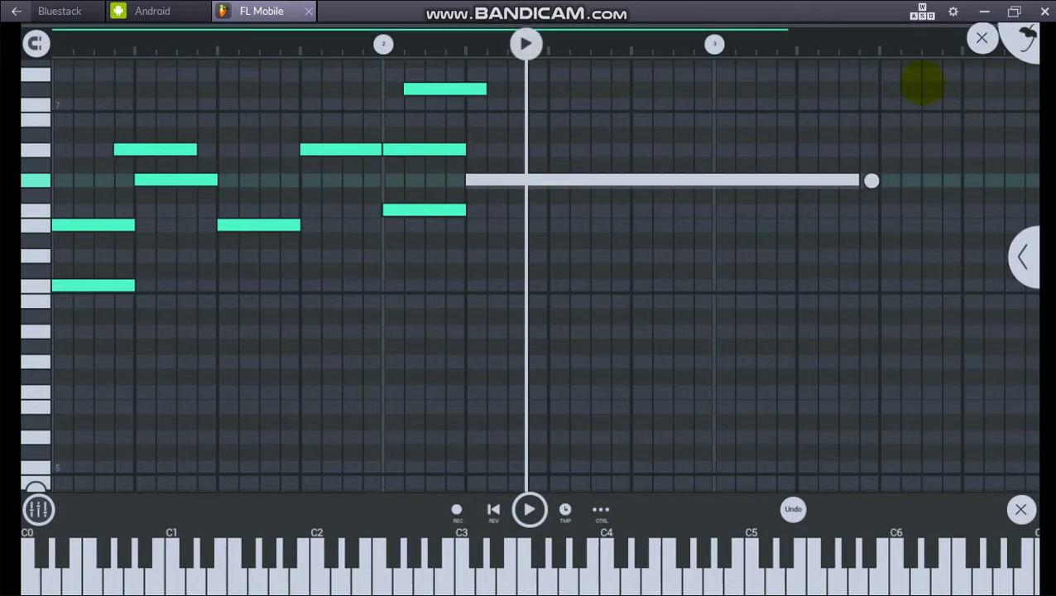
click(981, 37)
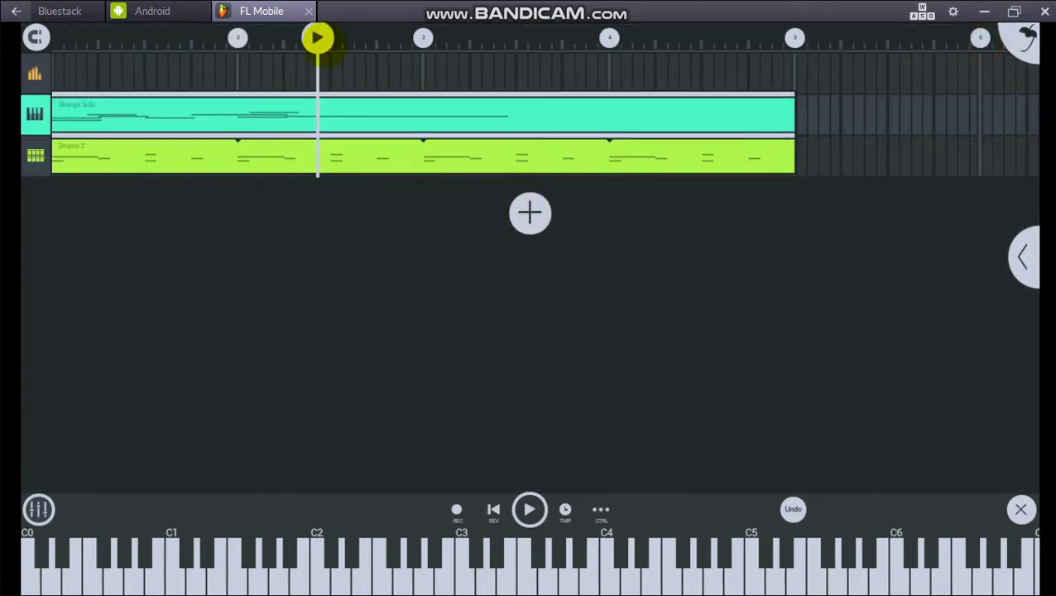
- Play the song from the beginning to hear the new strings melody with the drums, and stop playback
drag(317, 38, 51, 39)
click(56, 34)
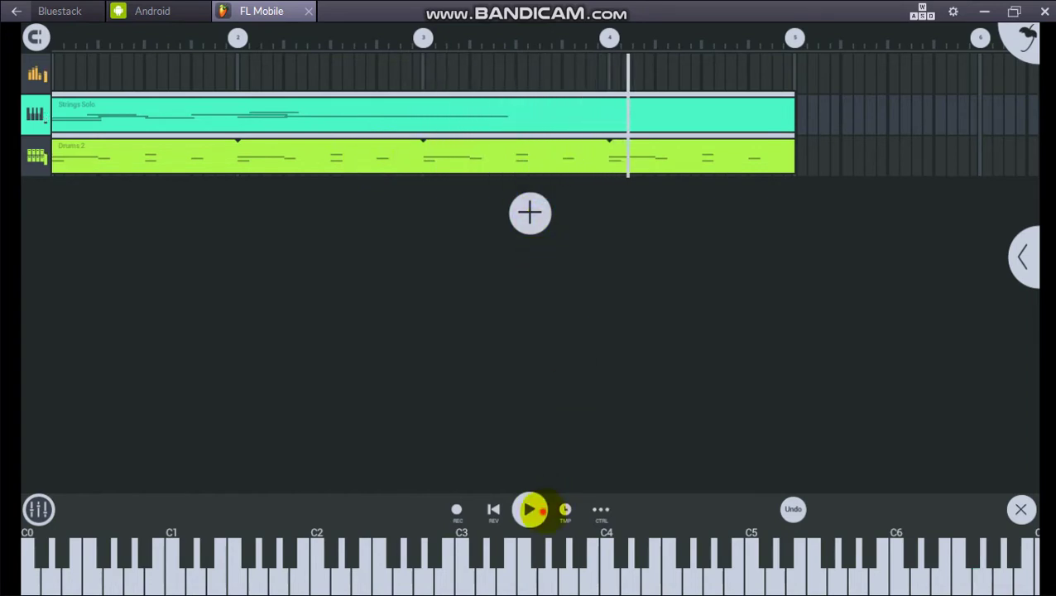
click(530, 509)
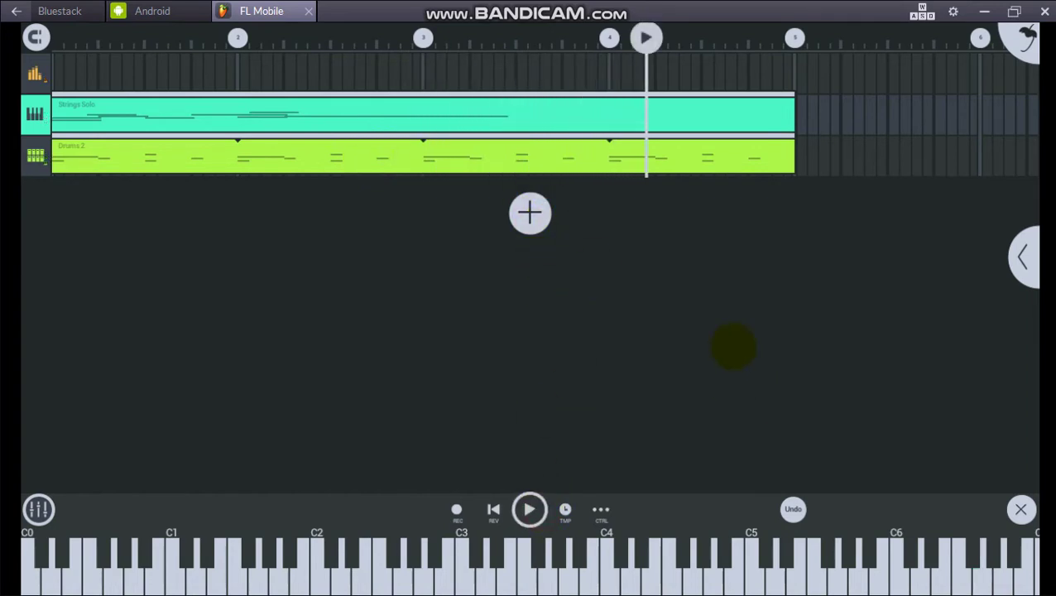
- Reopen the Strings Solo clip and add long overlapping A6 and F6 notes following the sustained G6, extending into bar 4
click(437, 116)
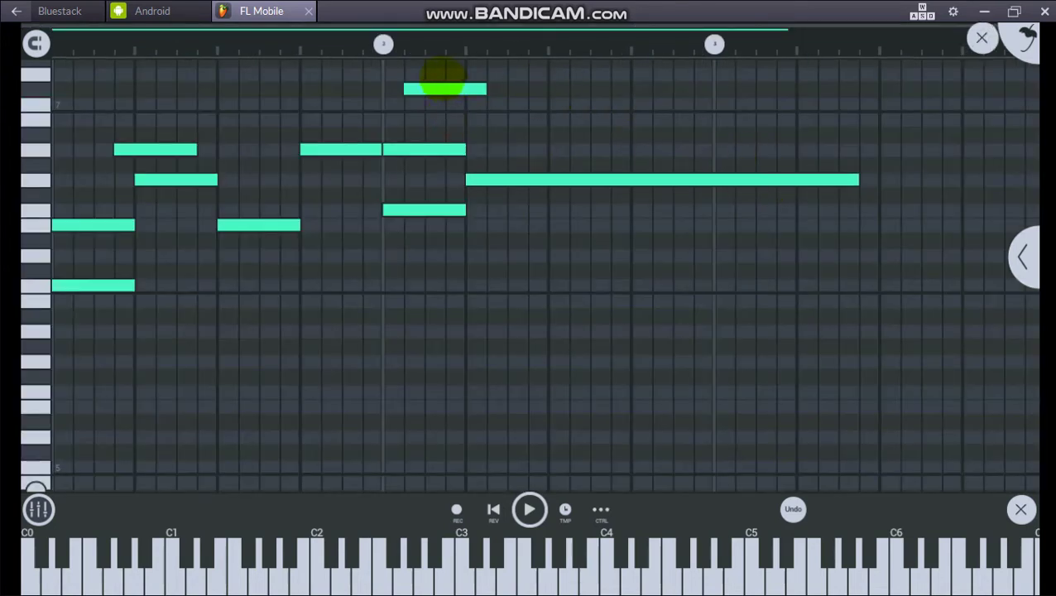
click(844, 153)
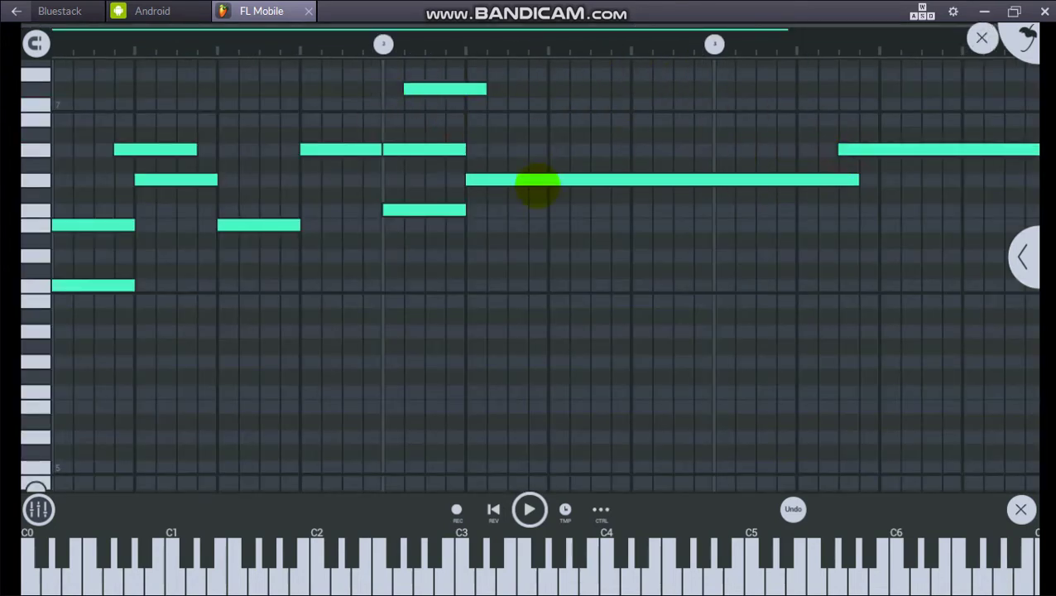
drag(839, 222, 538, 182)
click(449, 241)
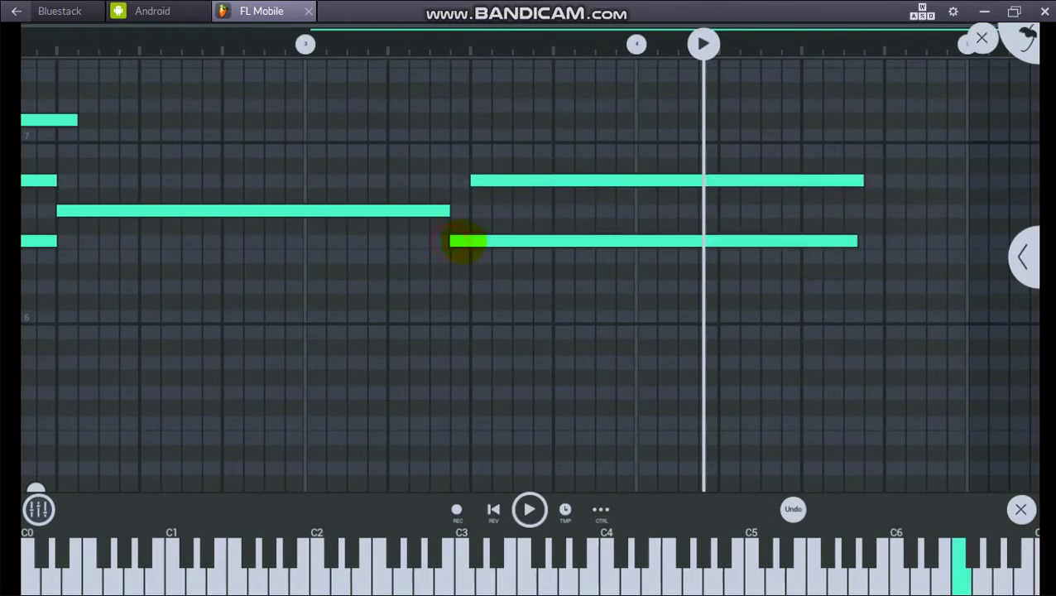
mouse_move(464, 238)
mouse_down()
mouse_move(530, 239)
mouse_move(464, 240)
mouse_up()
drag(574, 265, 382, 273)
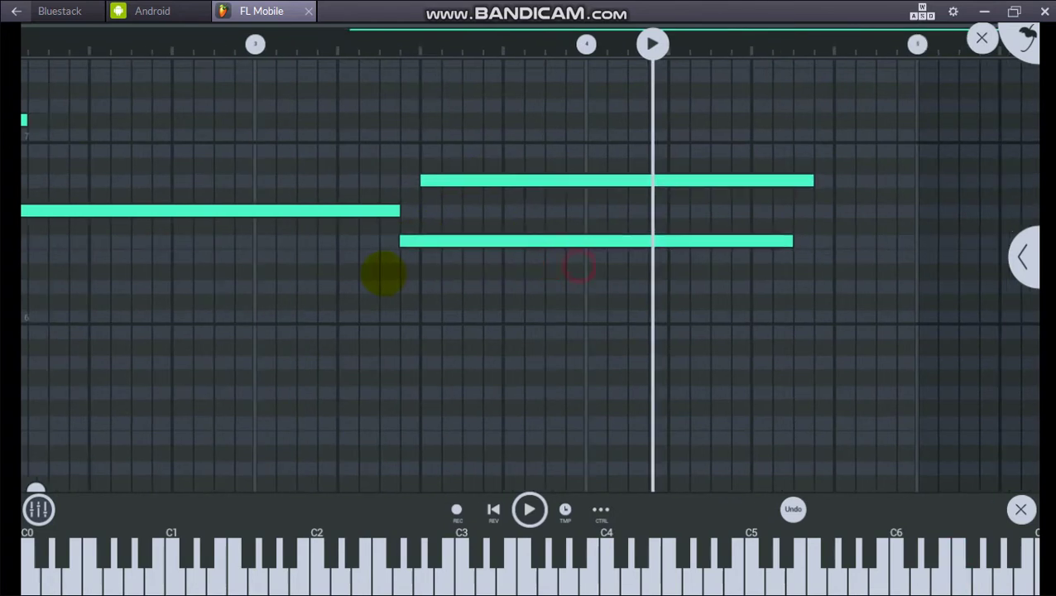
- Add a G6 note in bar 4, shorten it to end just before bar 5, and return to the playlist
click(514, 212)
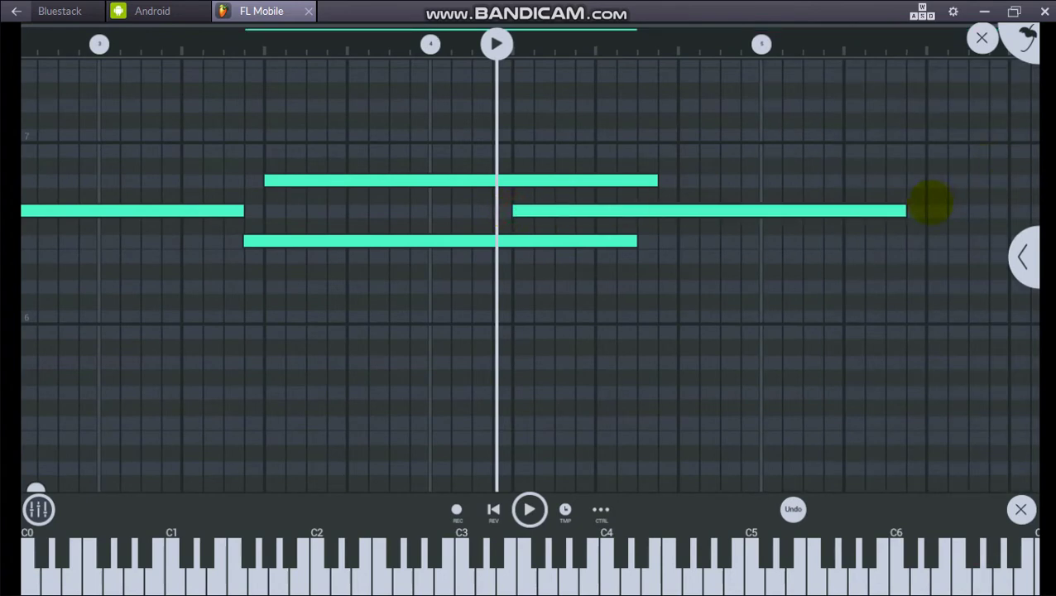
drag(874, 214, 733, 212)
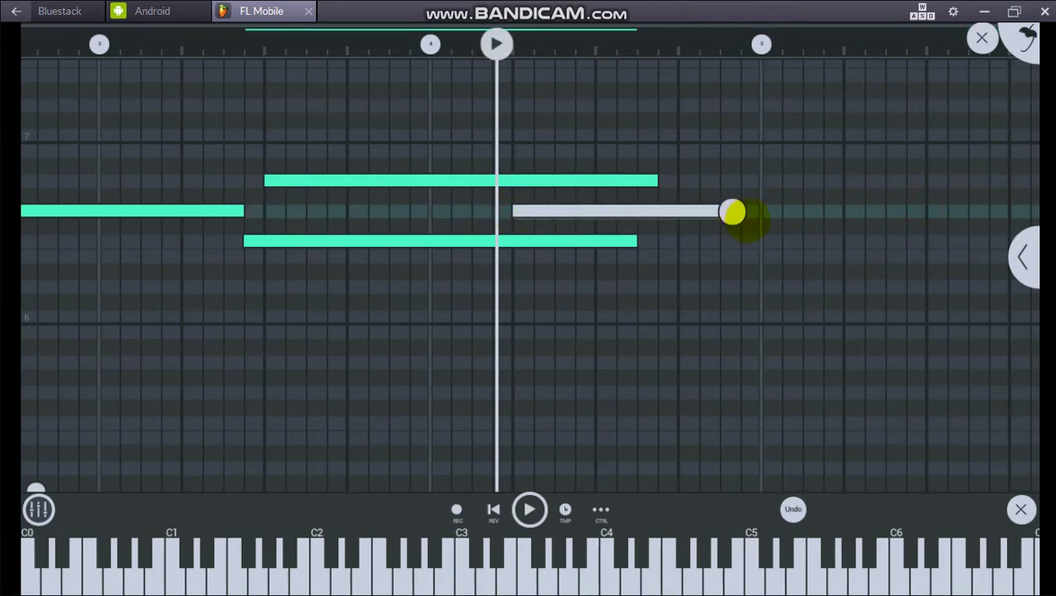
click(981, 39)
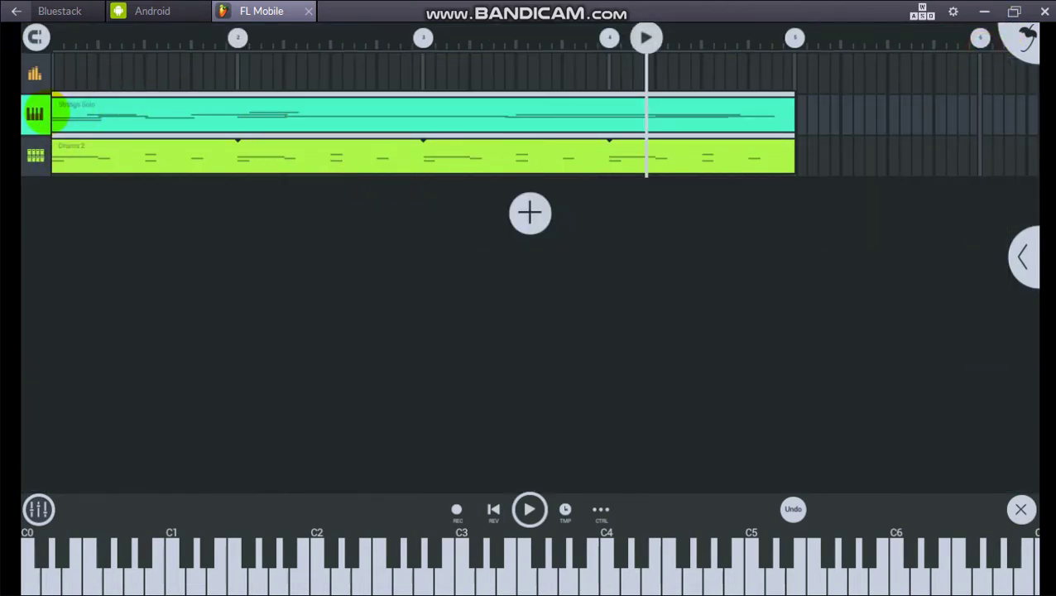
click(35, 113)
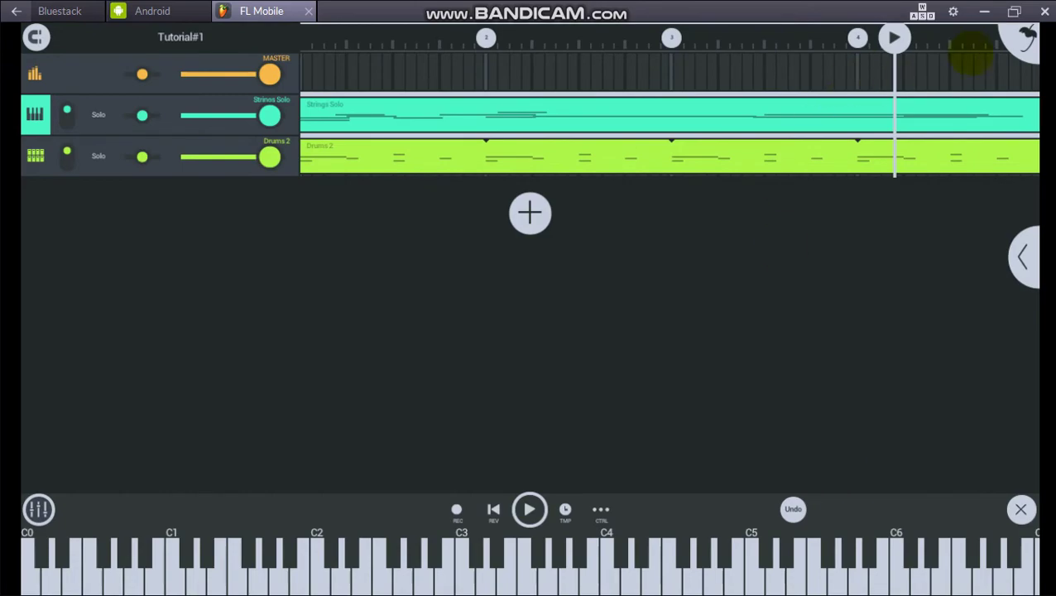
click(982, 12)
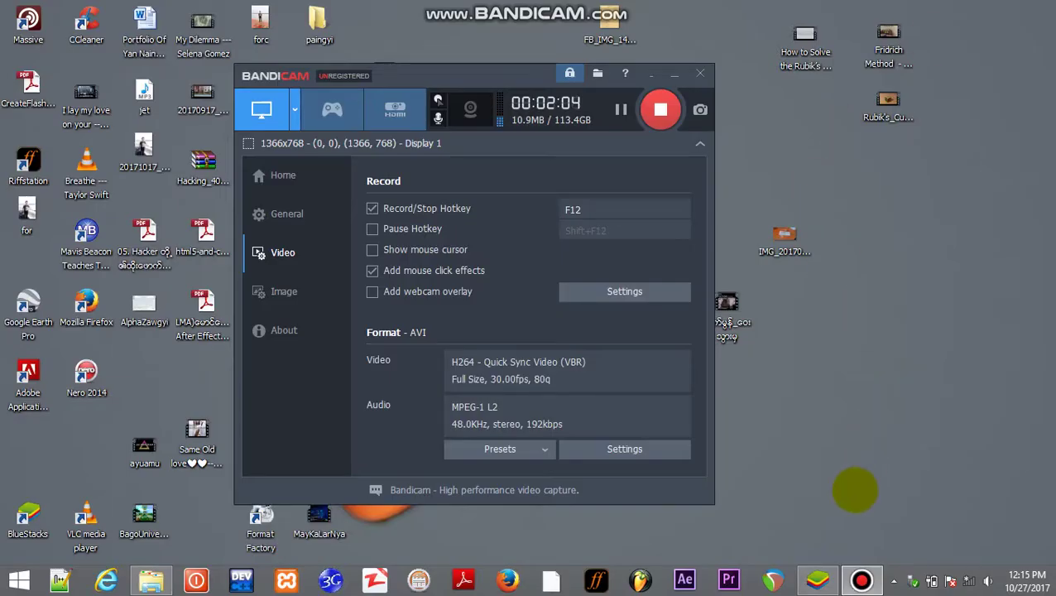
click(818, 579)
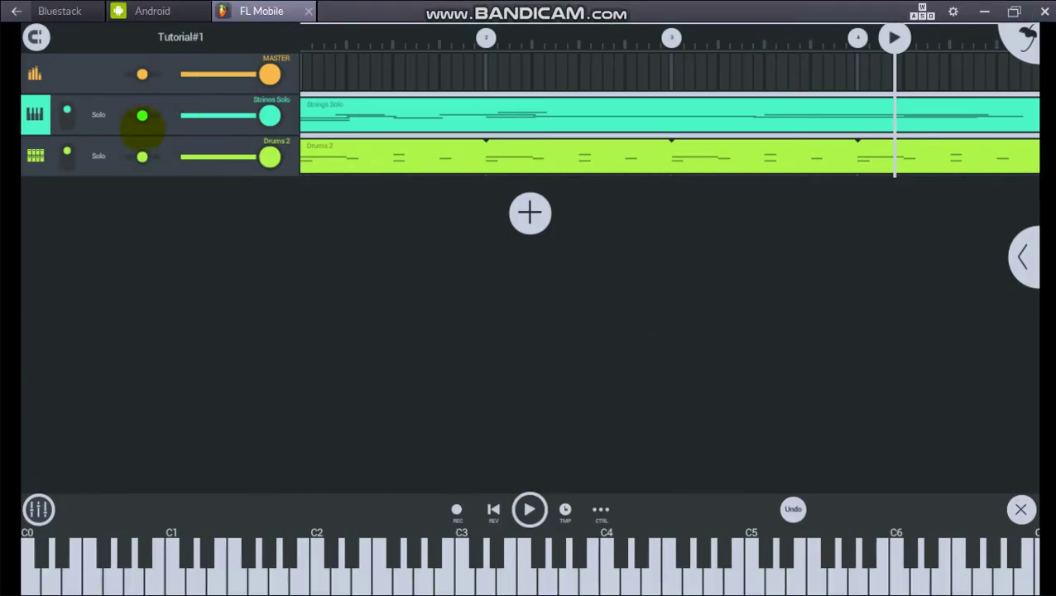
click(35, 114)
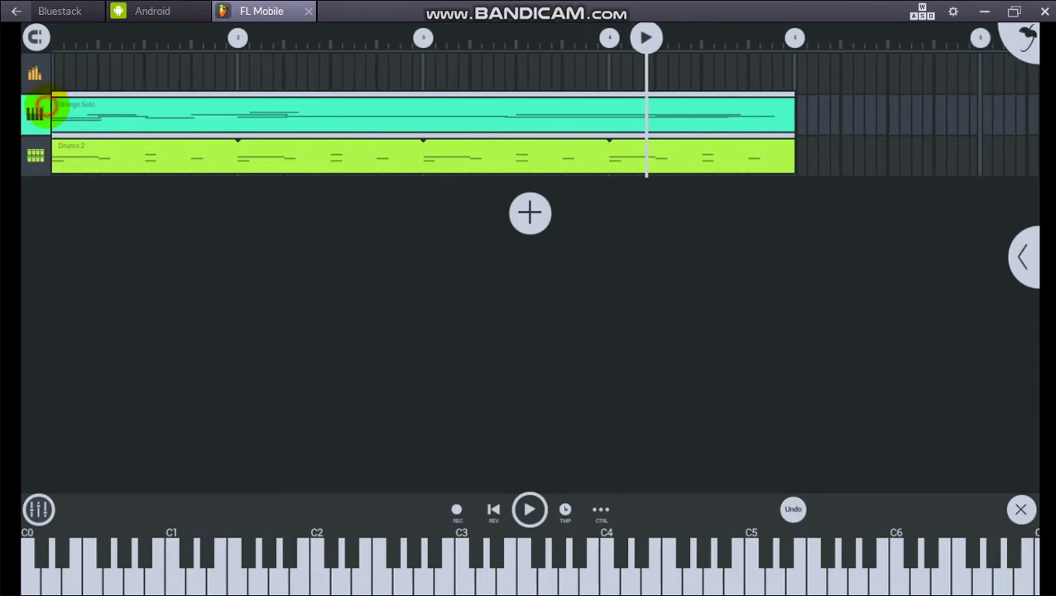
- Show the track mixer controls, raise the Strings Solo volume to maximum, and play the song
click(43, 106)
drag(269, 115, 327, 123)
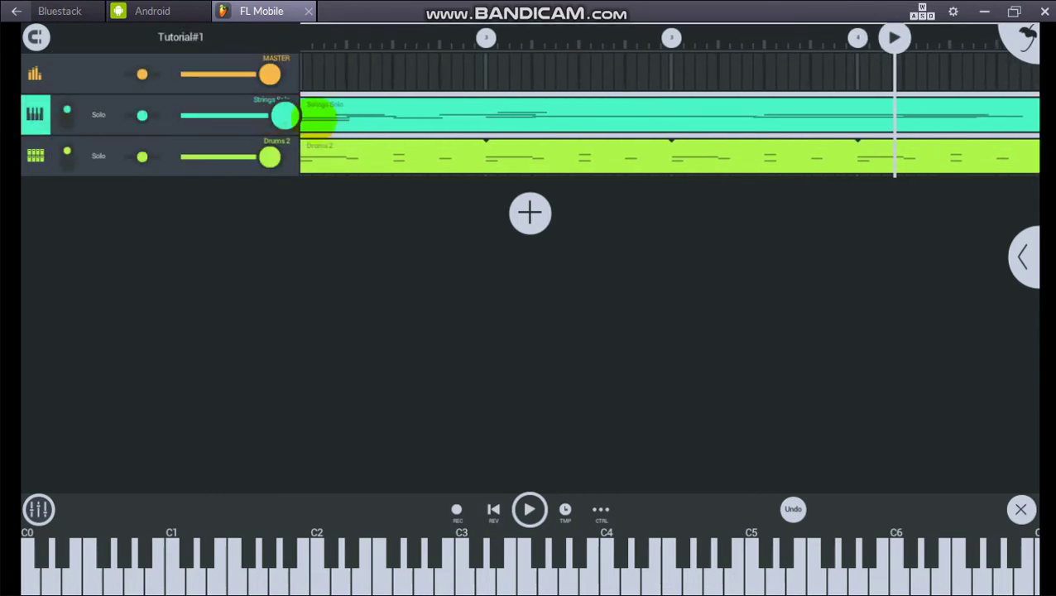
click(529, 509)
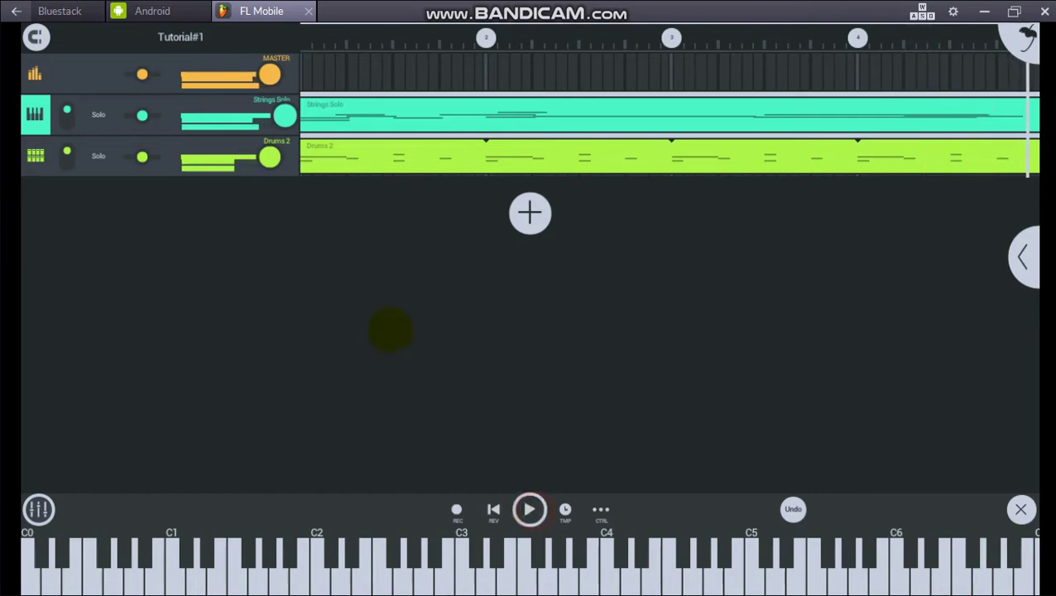
- Lower the Strings Solo volume to about one third, raise Drums 2 to maximum, and play the song to check the balance
drag(284, 116, 217, 115)
drag(269, 156, 283, 156)
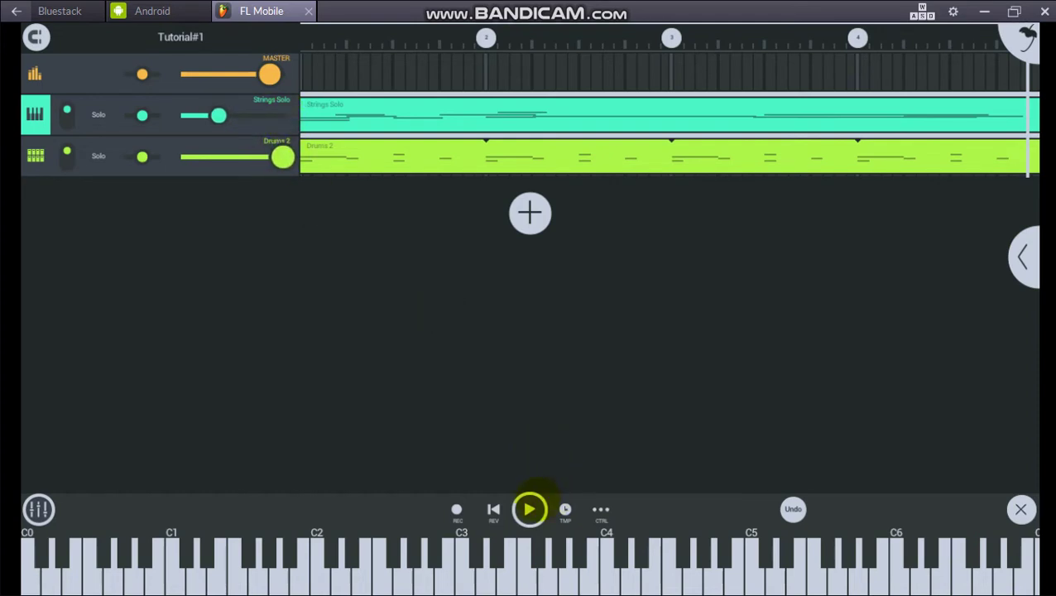
click(529, 508)
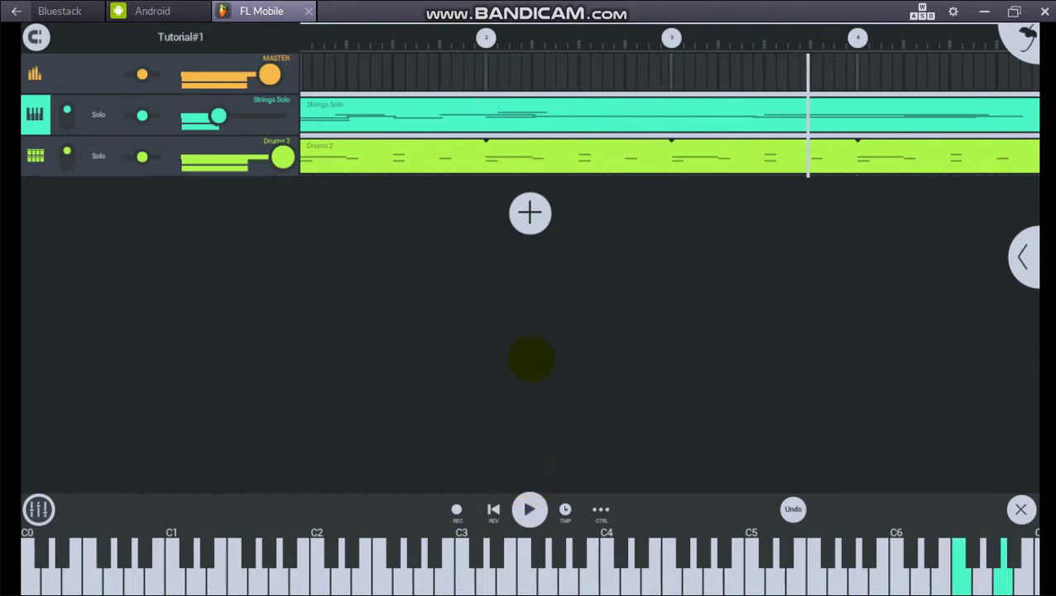
click(532, 507)
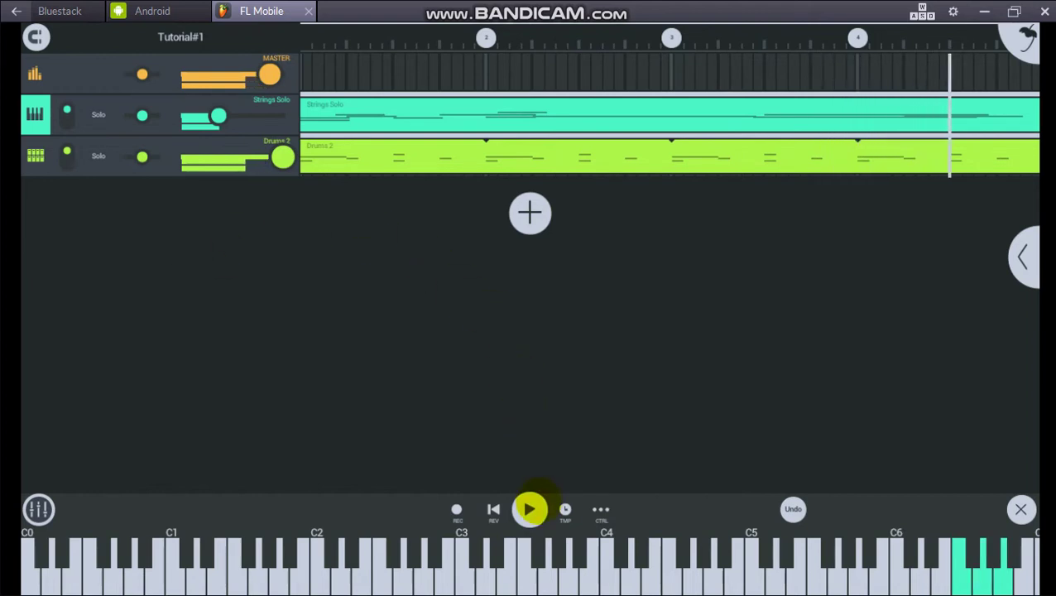
click(37, 108)
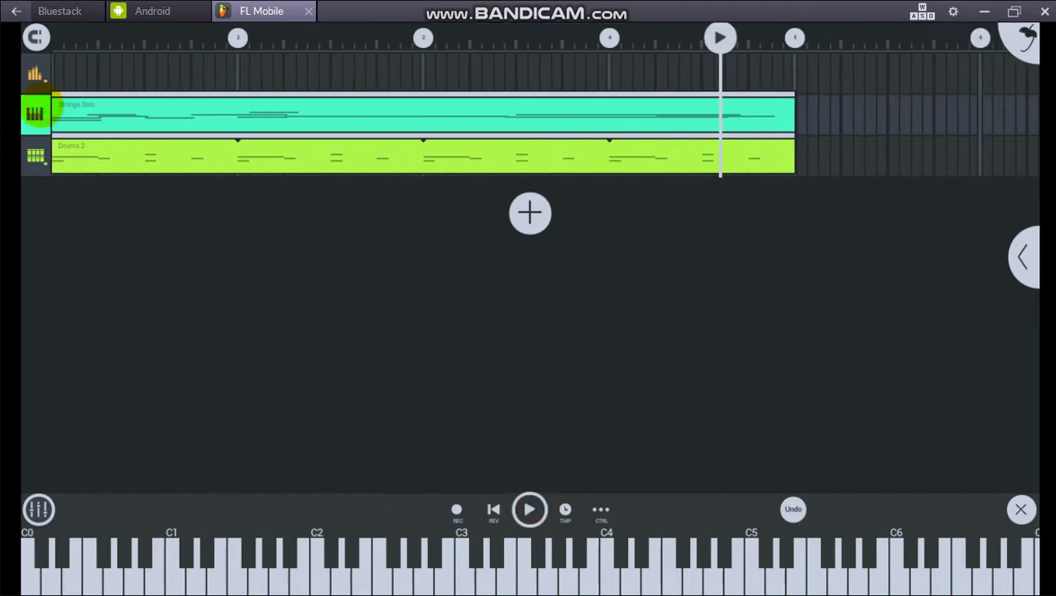
- Add a new instrument track and look through the Drumaxx EXP presets
click(529, 213)
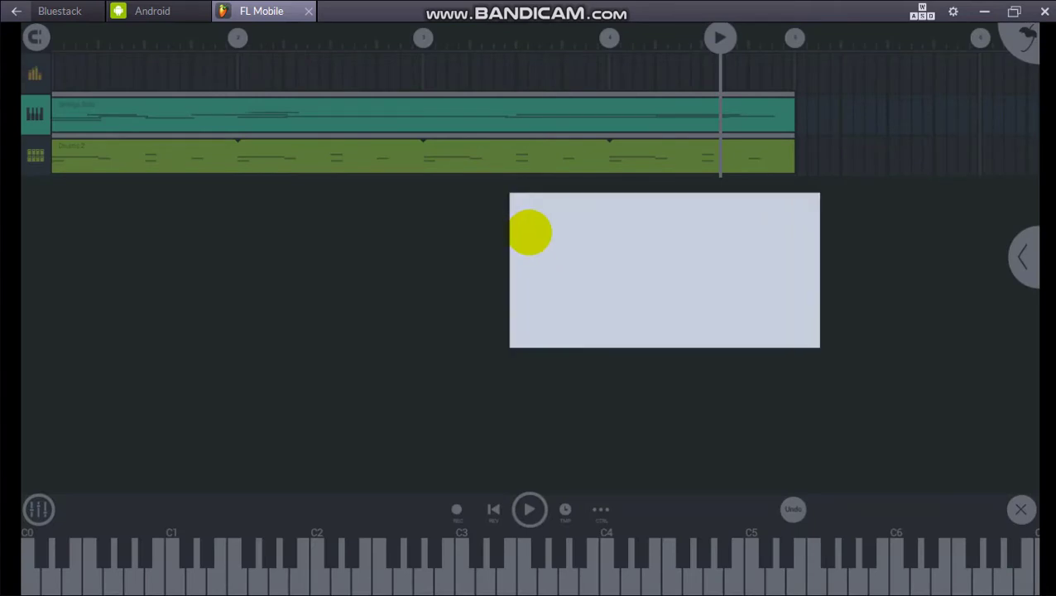
click(569, 239)
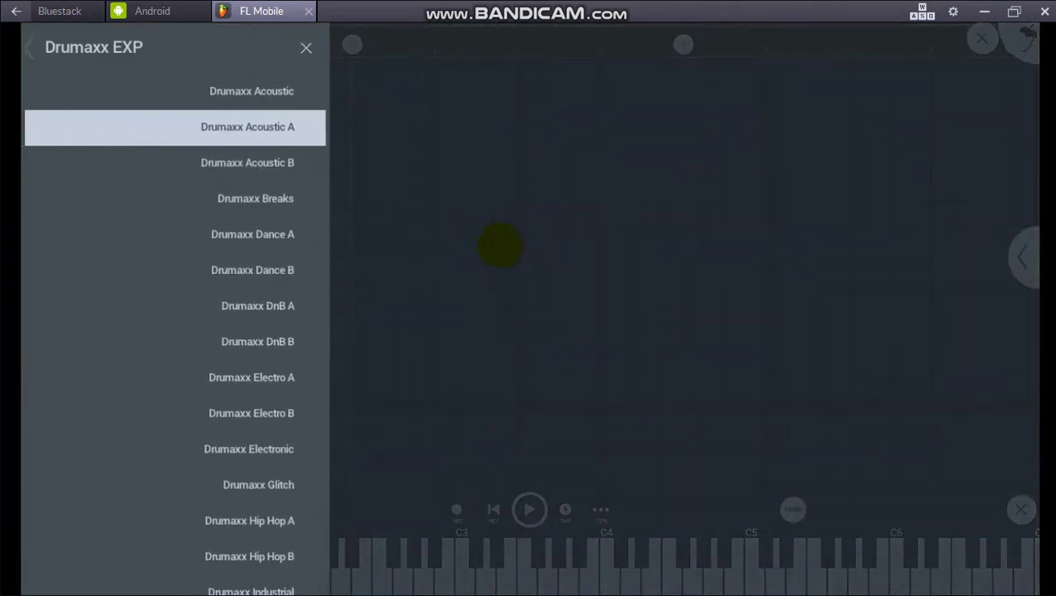
scroll(160, 215, down, 3)
drag(156, 347, 156, 296)
click(183, 334)
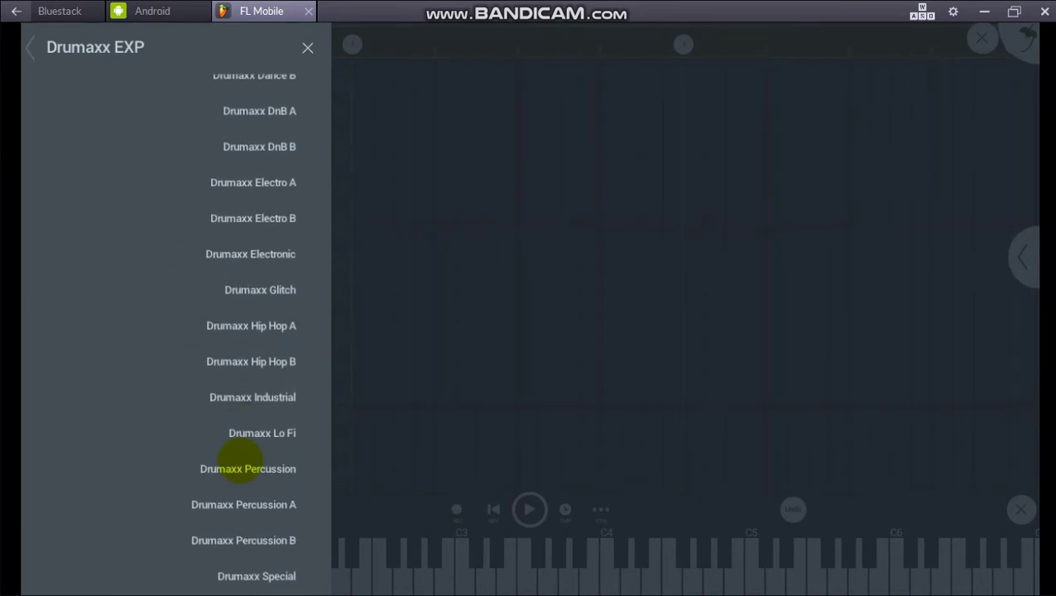
scroll(153, 436, up, 5)
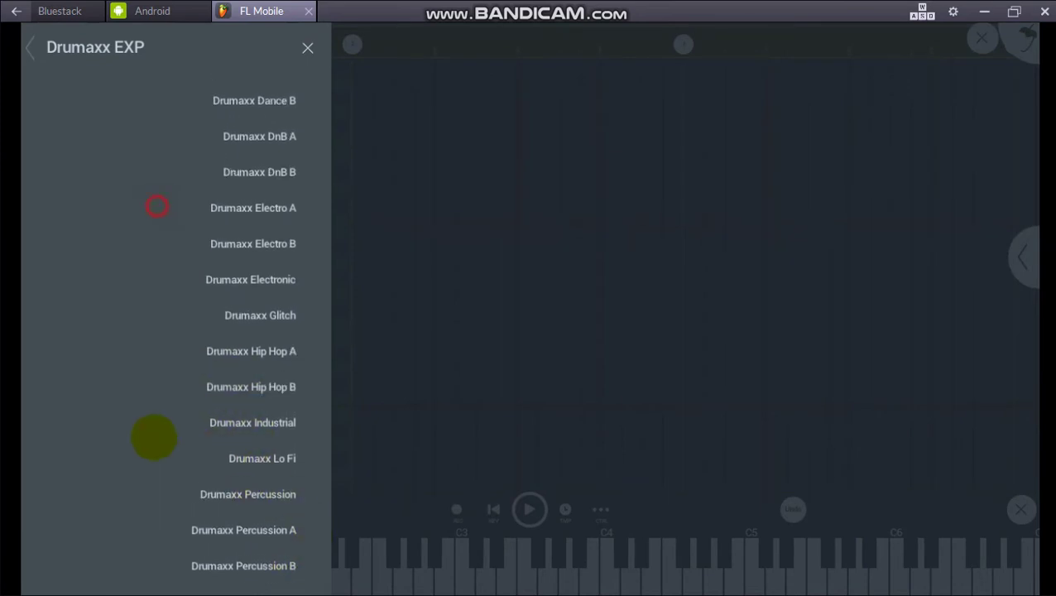
click(96, 47)
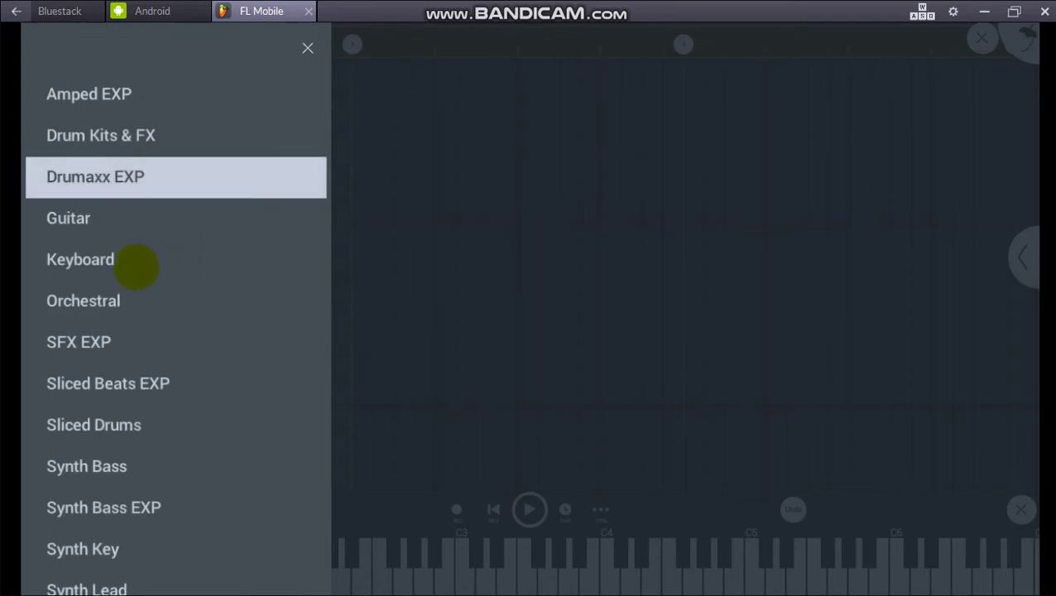
- Assign the E-Guitar preset from the Guitar category to the new track
drag(109, 220, 134, 198)
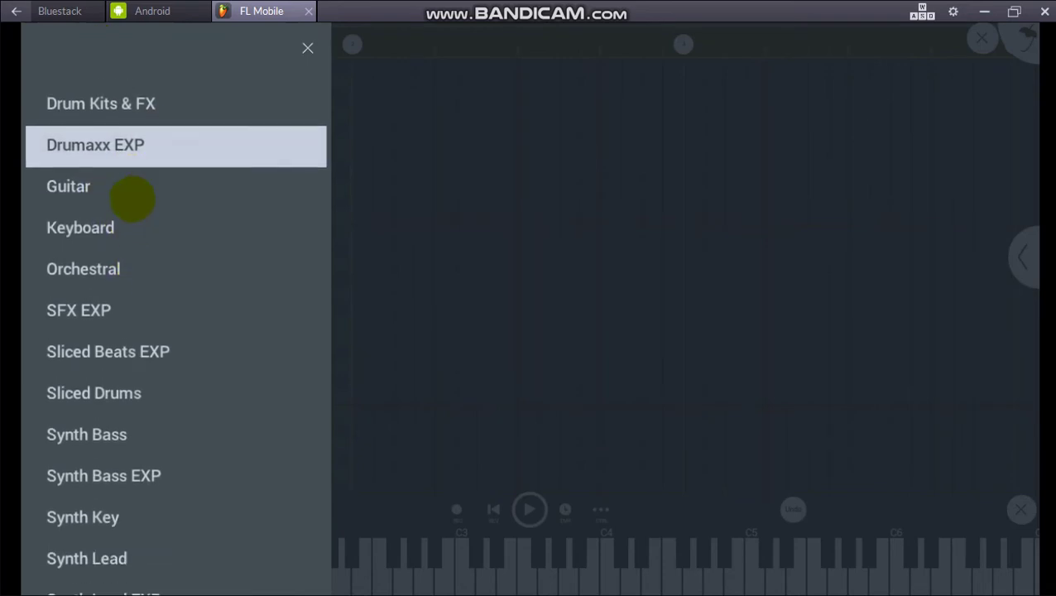
drag(124, 360, 141, 406)
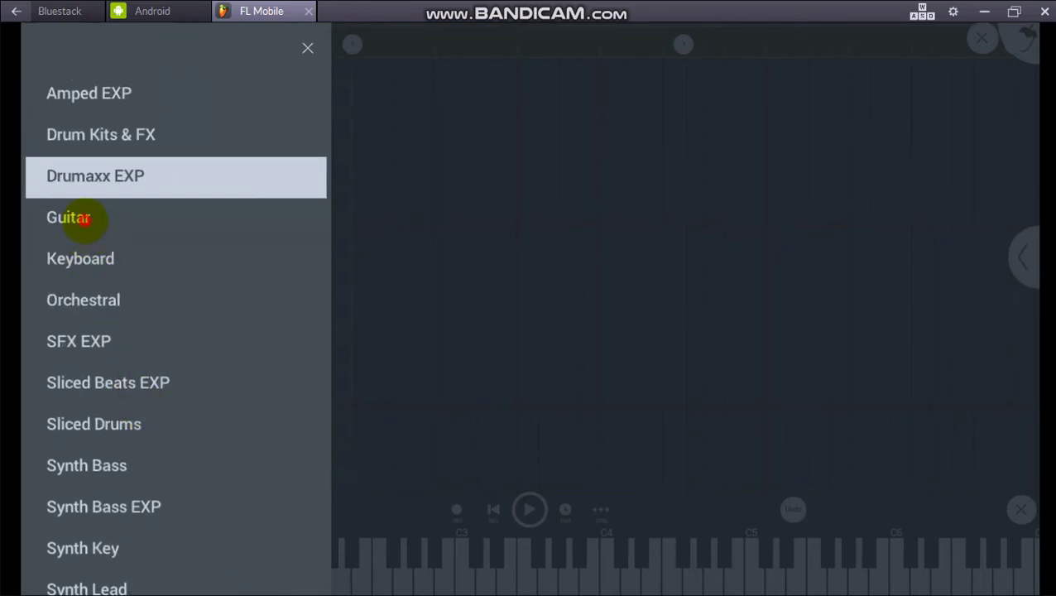
click(77, 216)
click(270, 202)
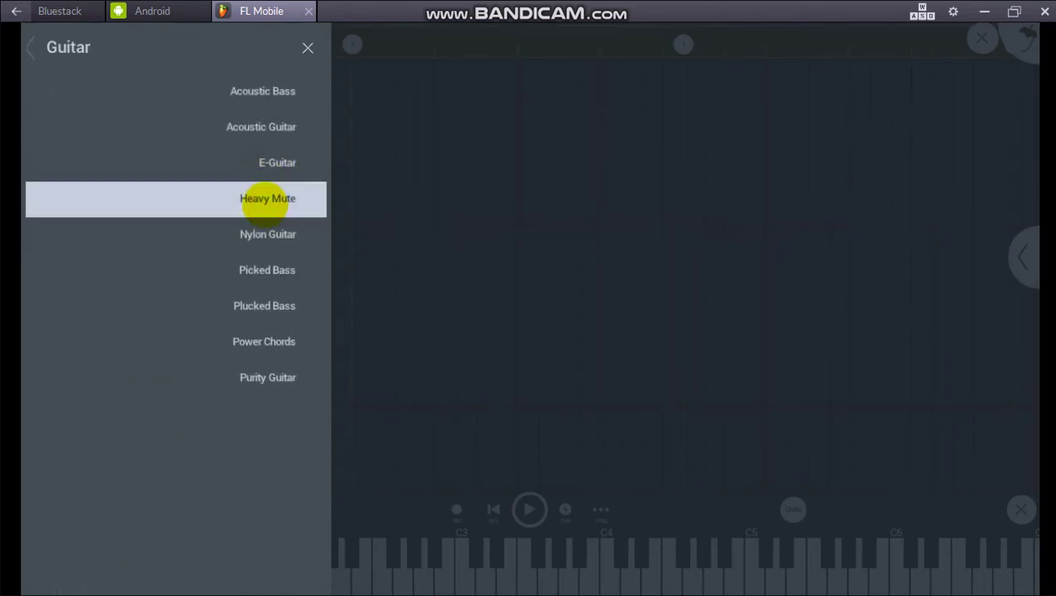
click(215, 162)
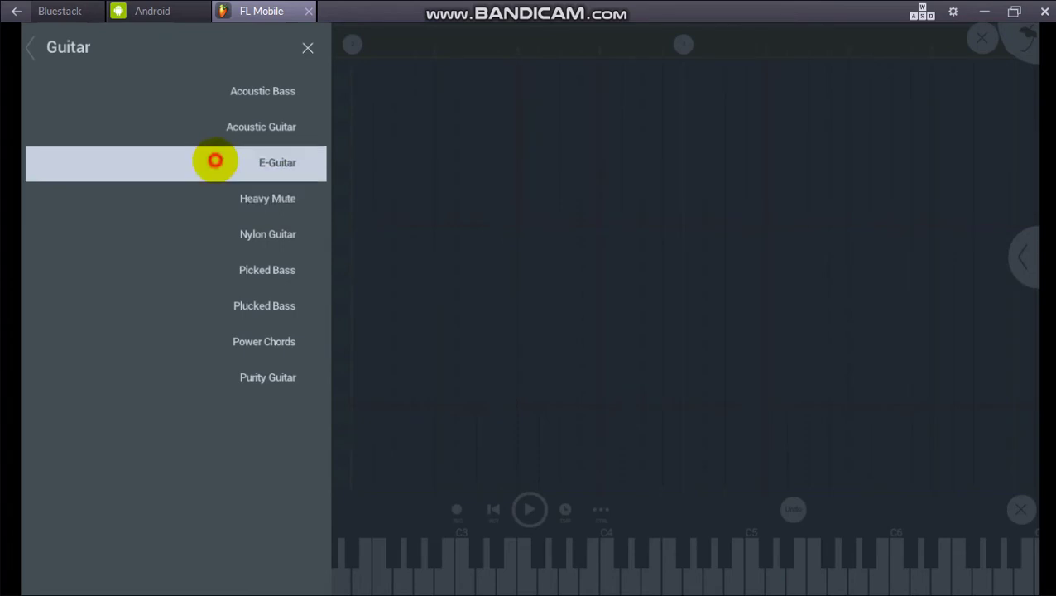
click(307, 47)
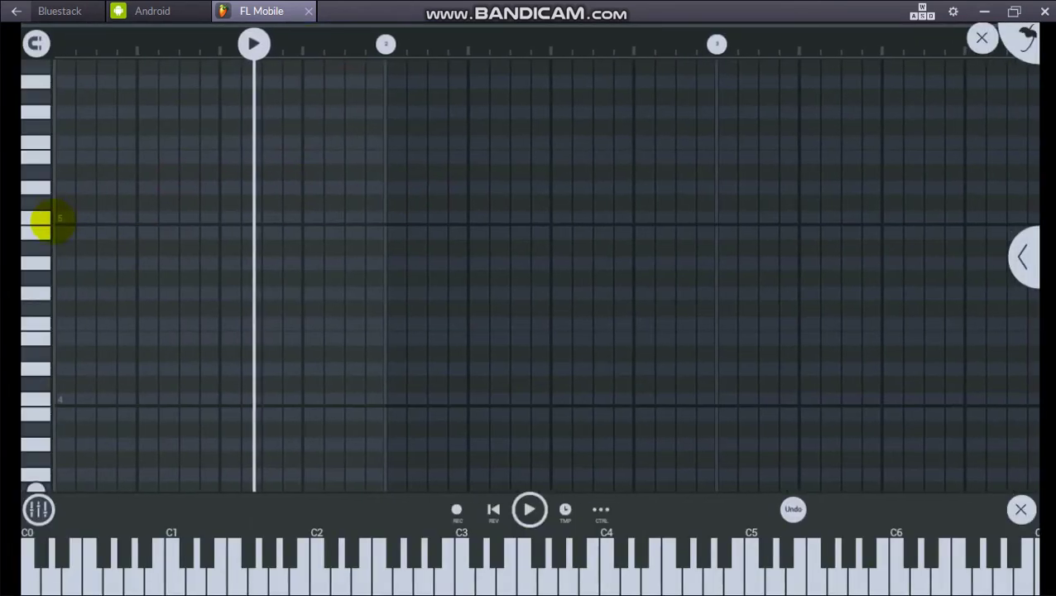
- Add an A5 note at the start of bar 1 followed by a C5 note, each two grid cells long
click(38, 217)
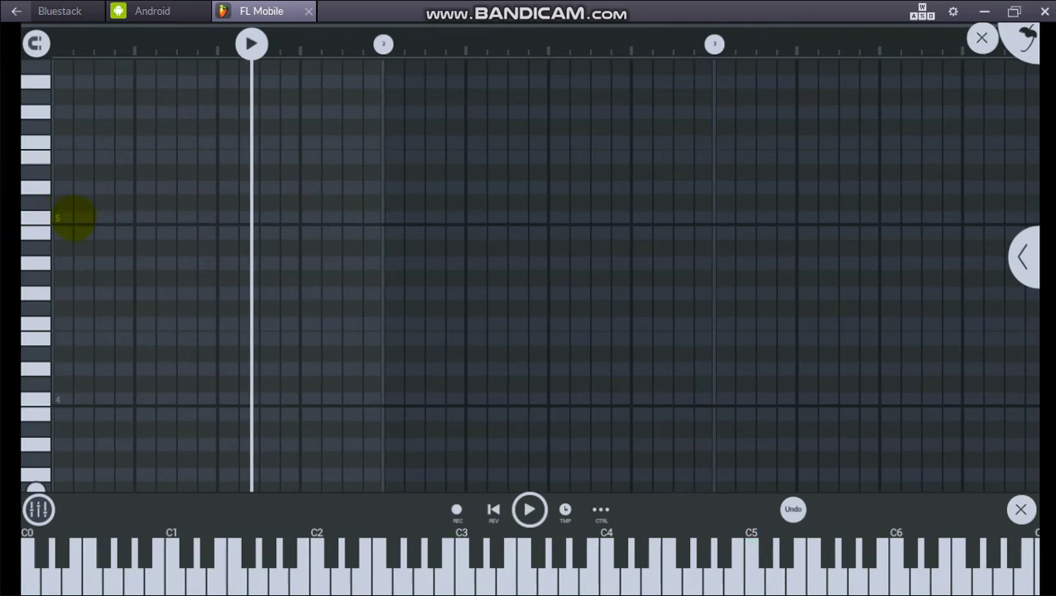
click(62, 217)
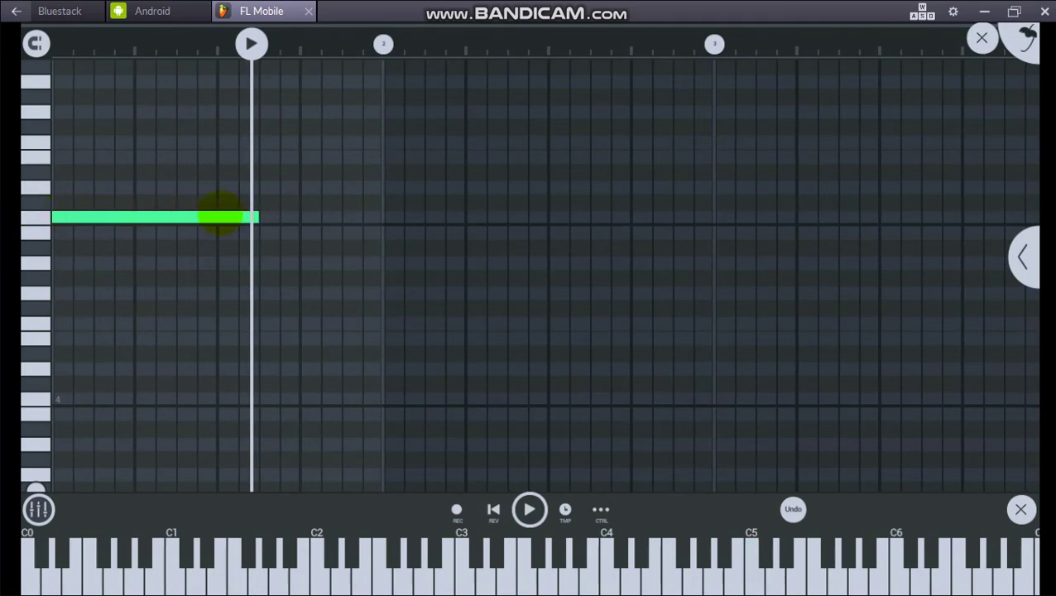
click(240, 216)
drag(271, 217, 71, 80)
drag(103, 215, 134, 212)
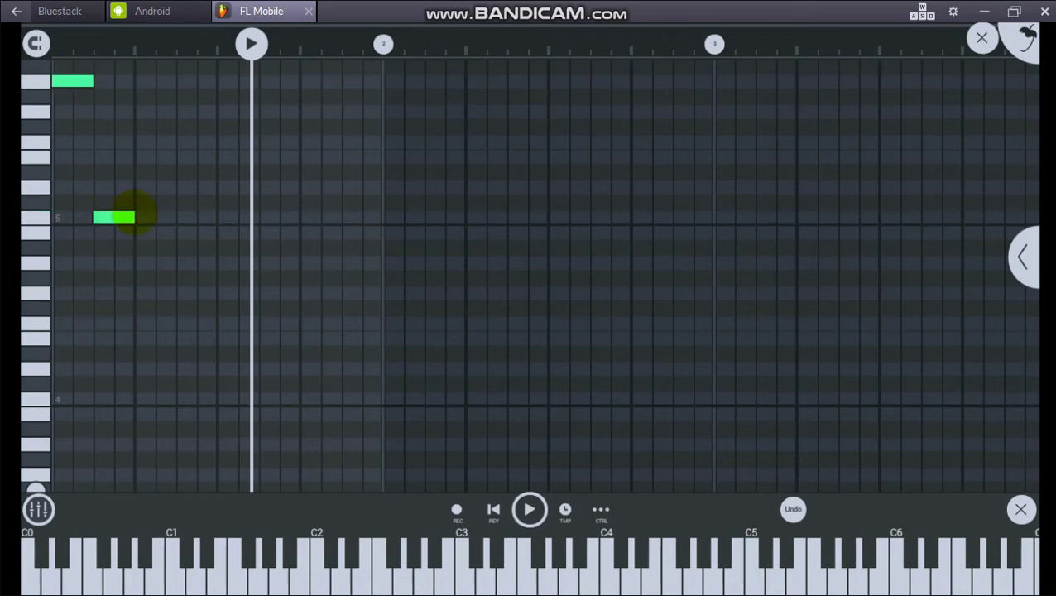
- Add a D5 note six grid cells long after the C5, followed by an F5 note two cells long
click(141, 188)
click(188, 186)
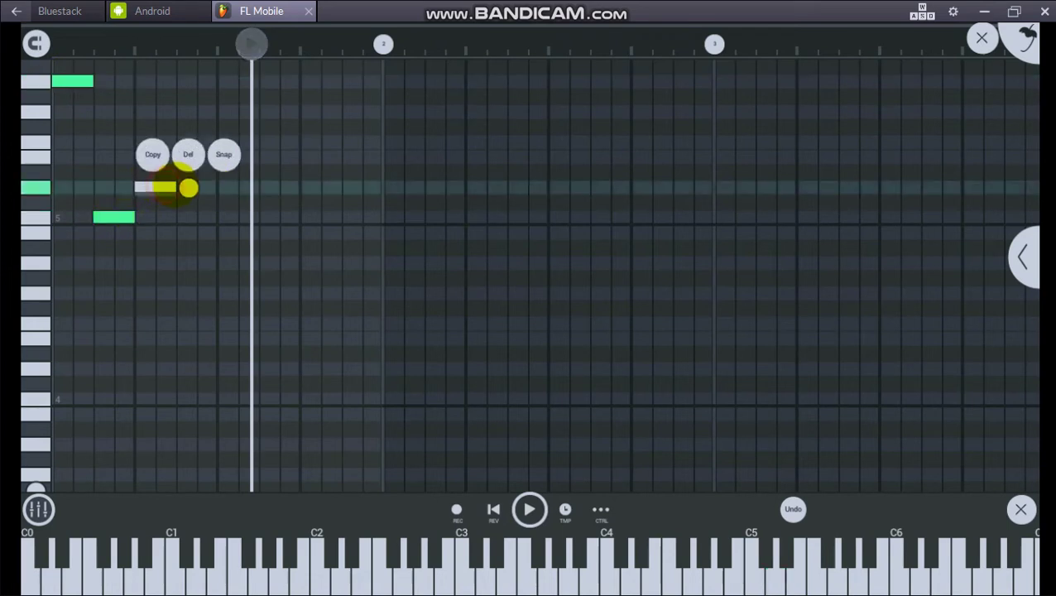
drag(186, 187, 272, 187)
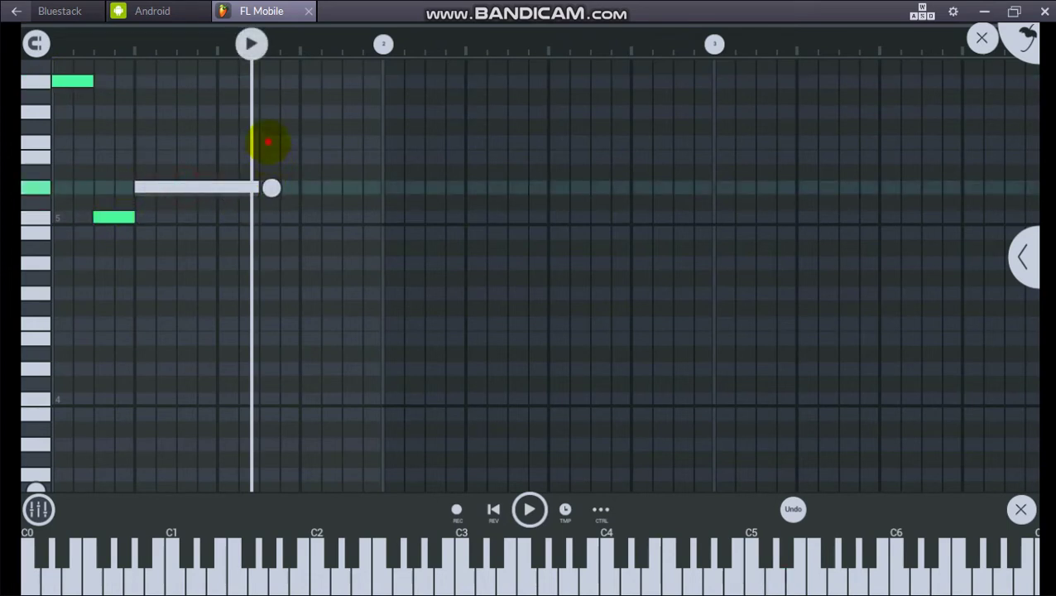
click(268, 142)
click(267, 142)
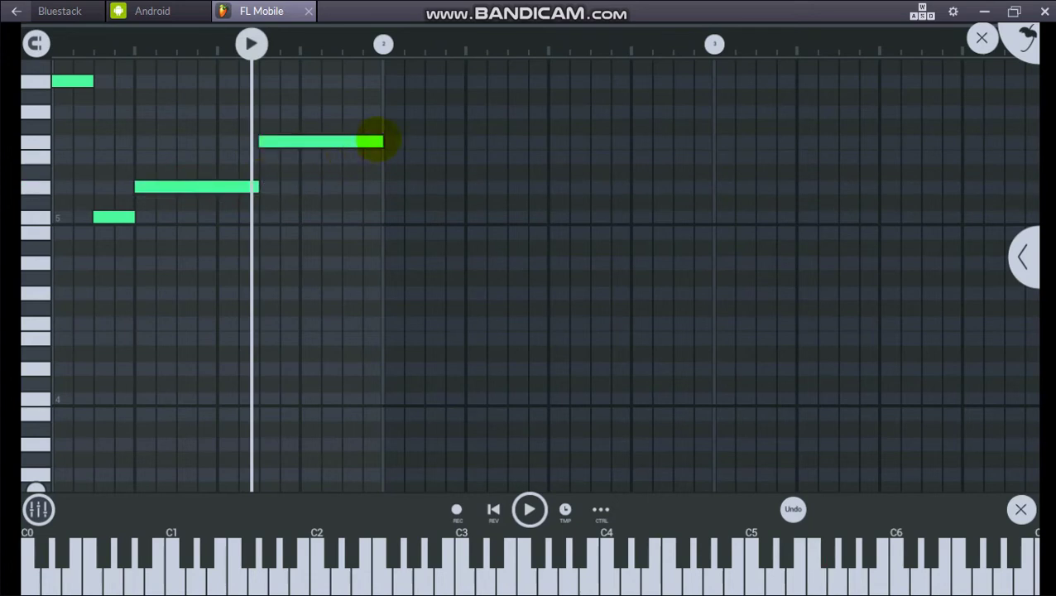
click(389, 141)
drag(394, 140, 313, 142)
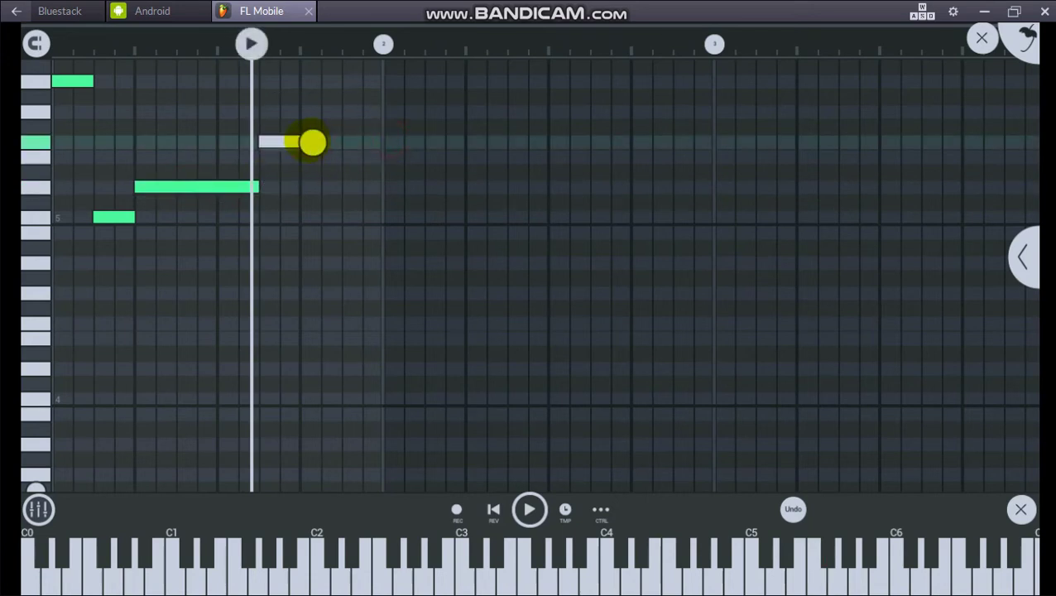
- Fill the rest of bar 1 with one-cell G5, A5, G5 and F5 notes, and add a one-cell C5 at the start of bar 2
click(305, 108)
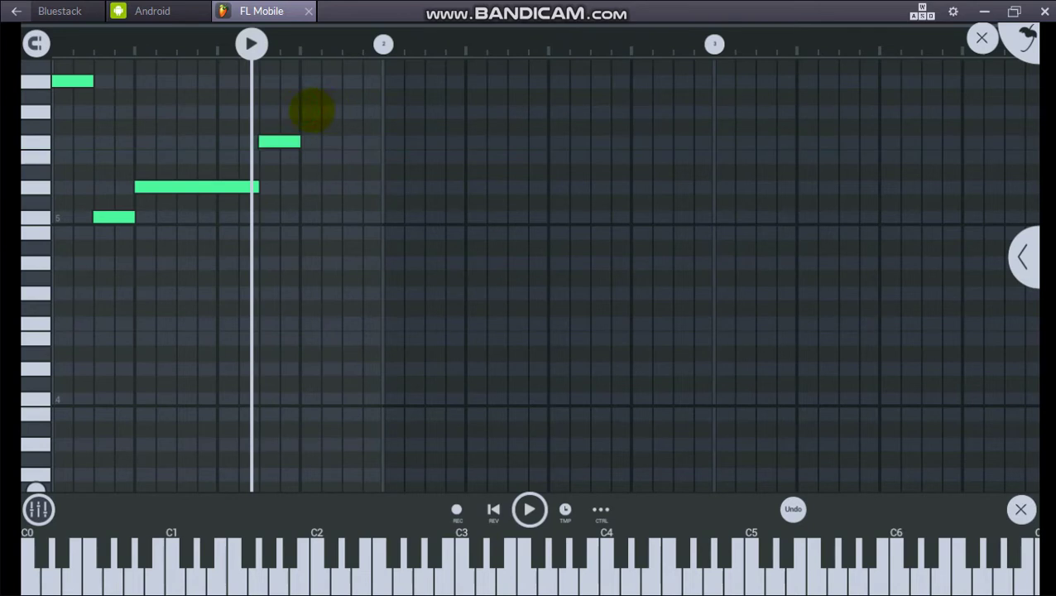
click(322, 111)
click(327, 111)
mouse_move(327, 111)
mouse_down()
mouse_move(306, 111)
mouse_move(332, 111)
mouse_up()
click(331, 110)
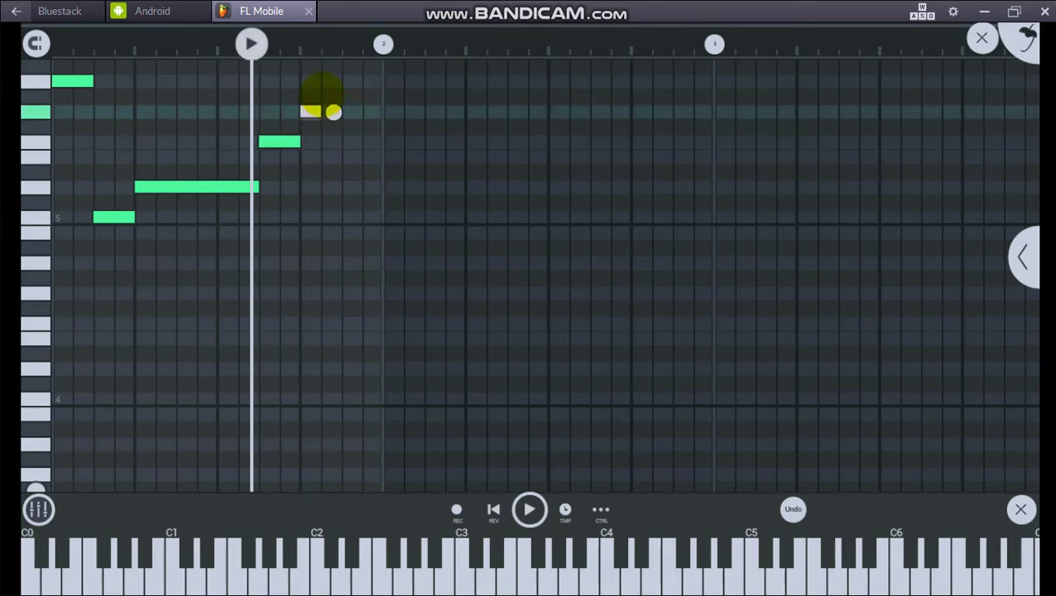
click(325, 87)
click(329, 82)
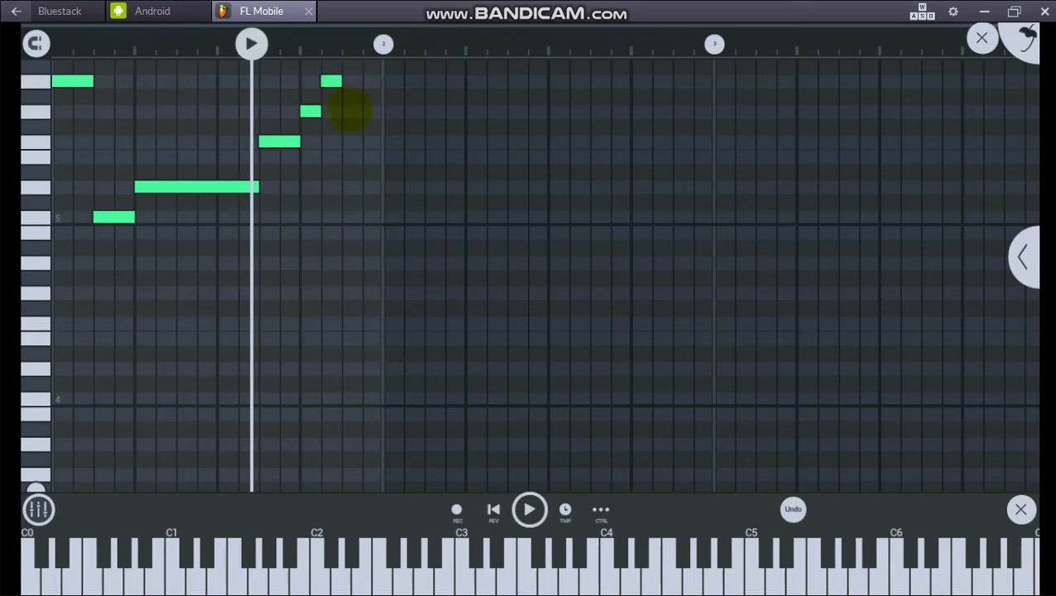
click(351, 111)
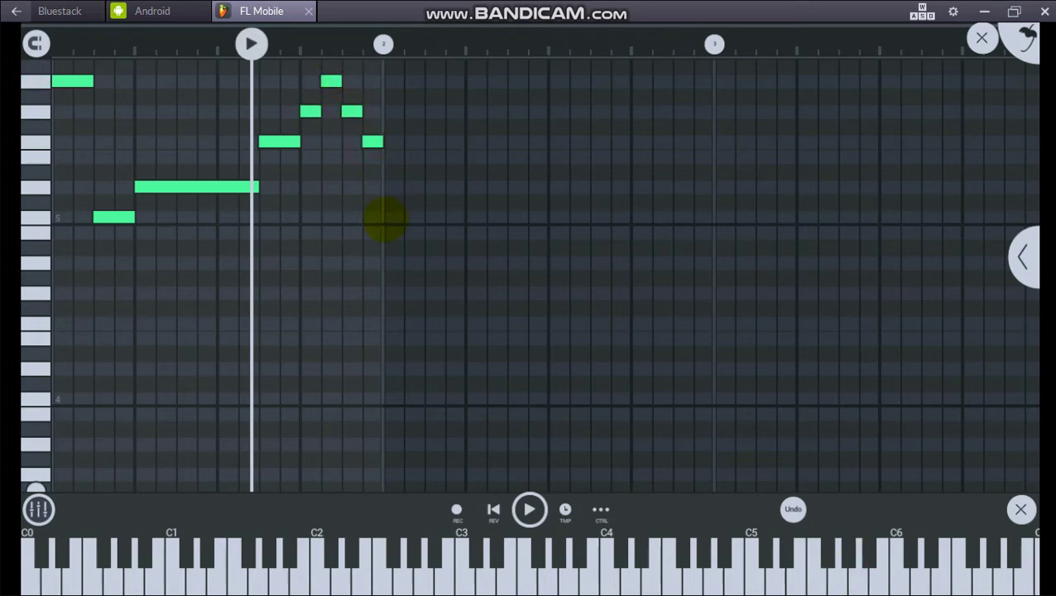
click(384, 216)
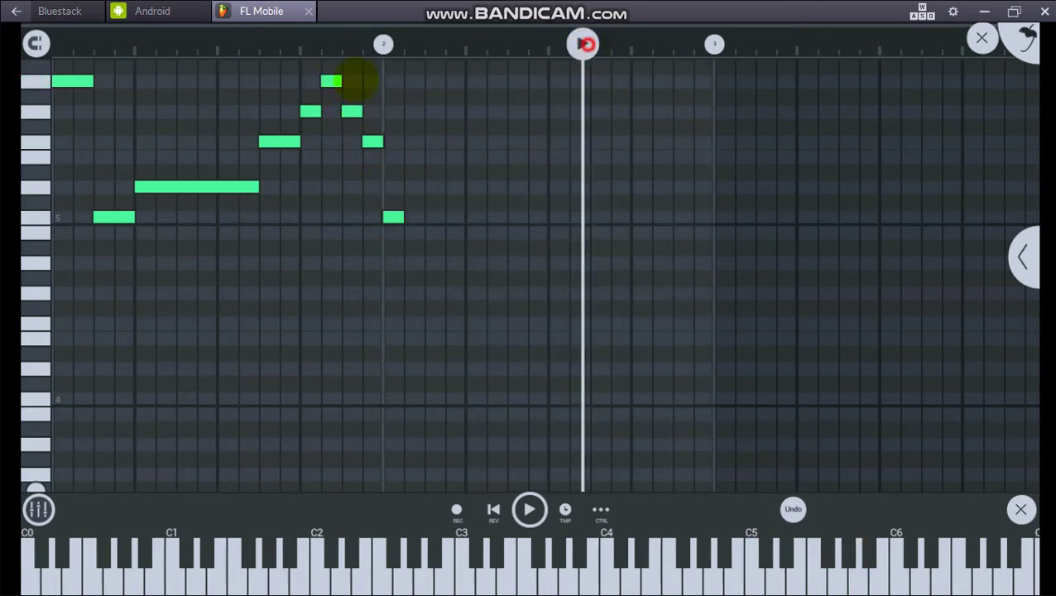
- Play the new guitar melody, stop playback, and return to the playlist
click(36, 41)
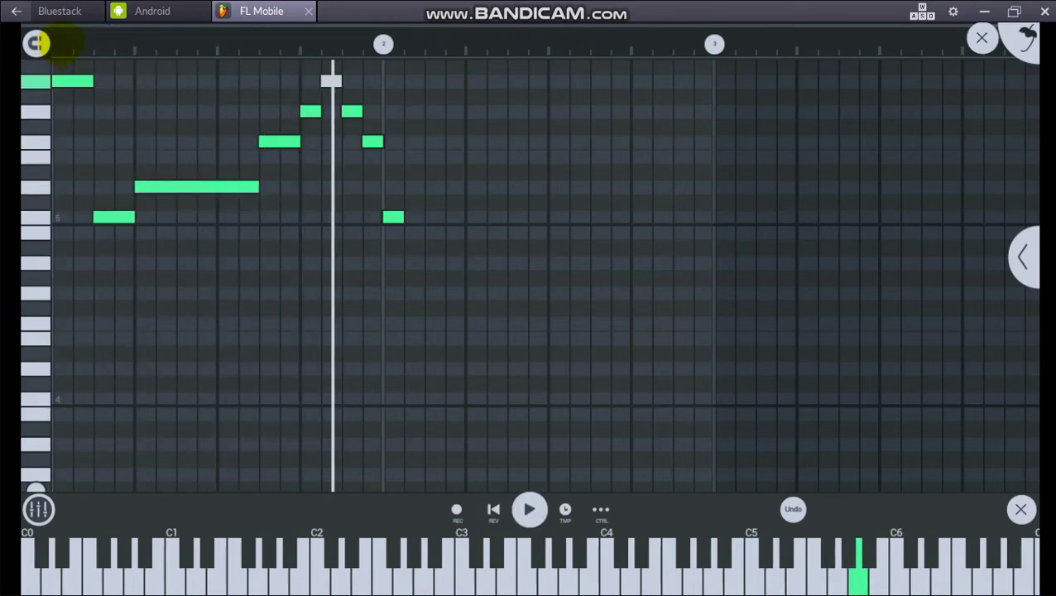
click(529, 509)
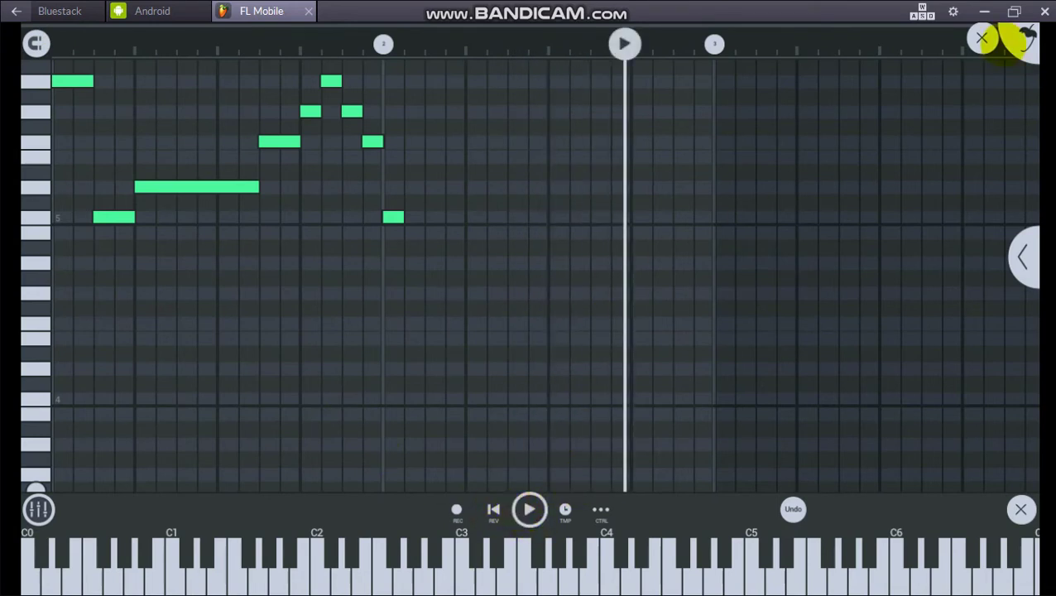
click(981, 37)
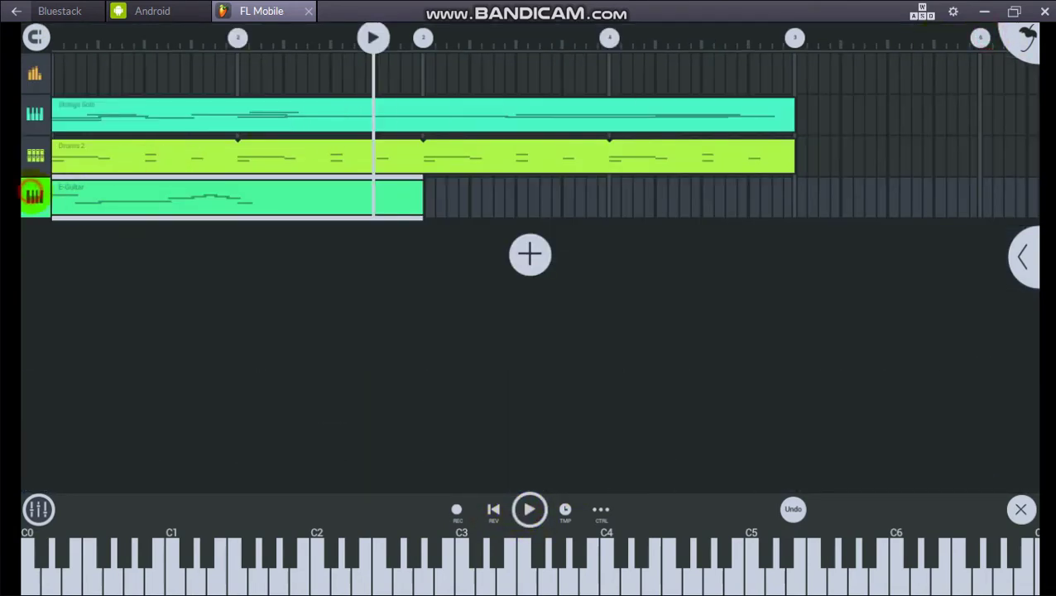
- Show the track mixer controls, lower the E-Guitar volume to about two thirds, and hide the controls again
click(33, 195)
mouse_move(269, 198)
mouse_down()
mouse_move(222, 198)
mouse_move(250, 198)
mouse_up()
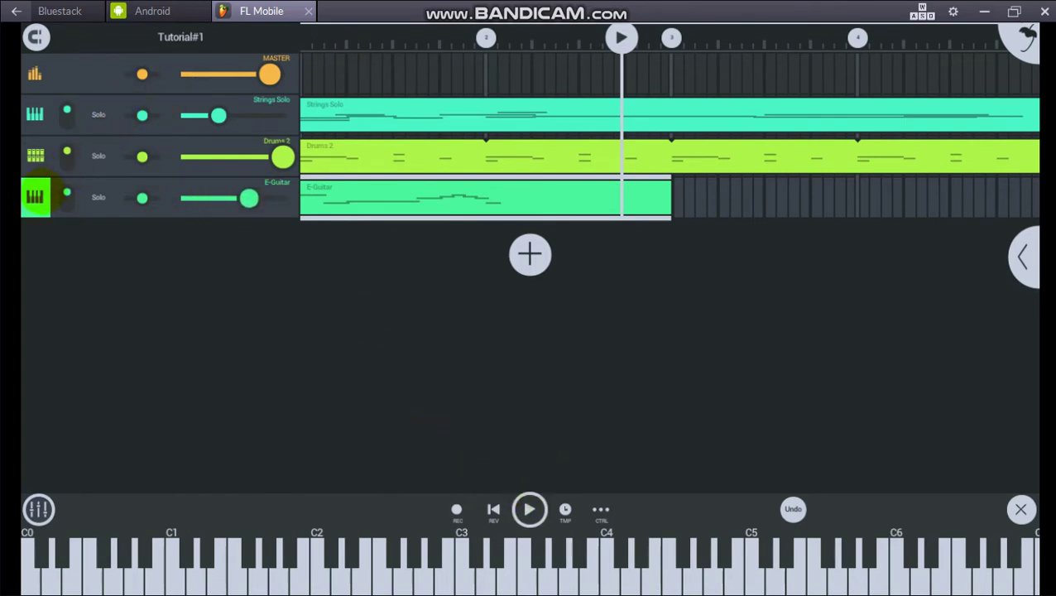
click(35, 196)
click(984, 12)
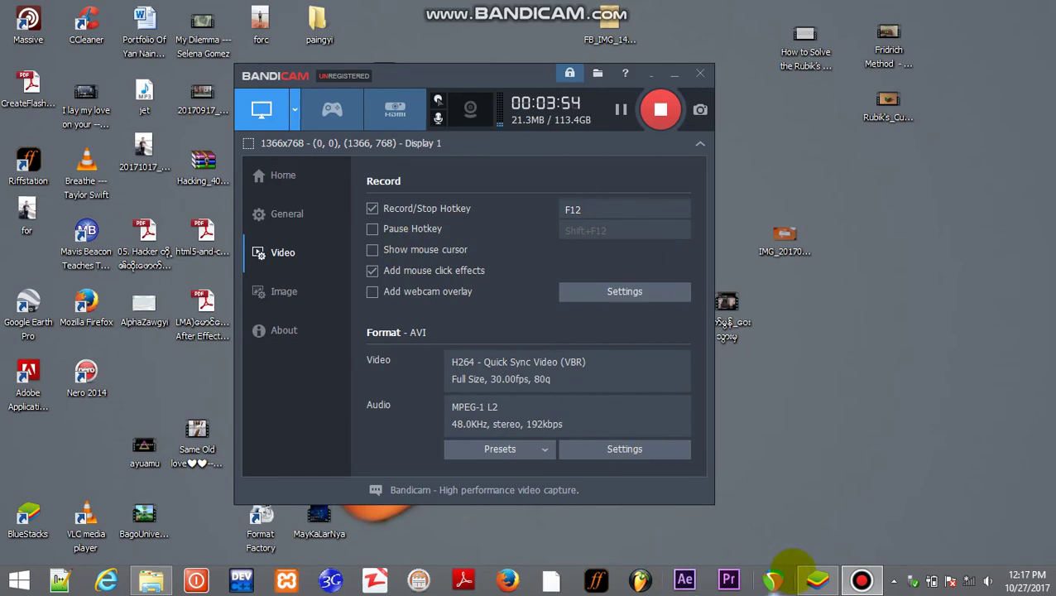
click(815, 579)
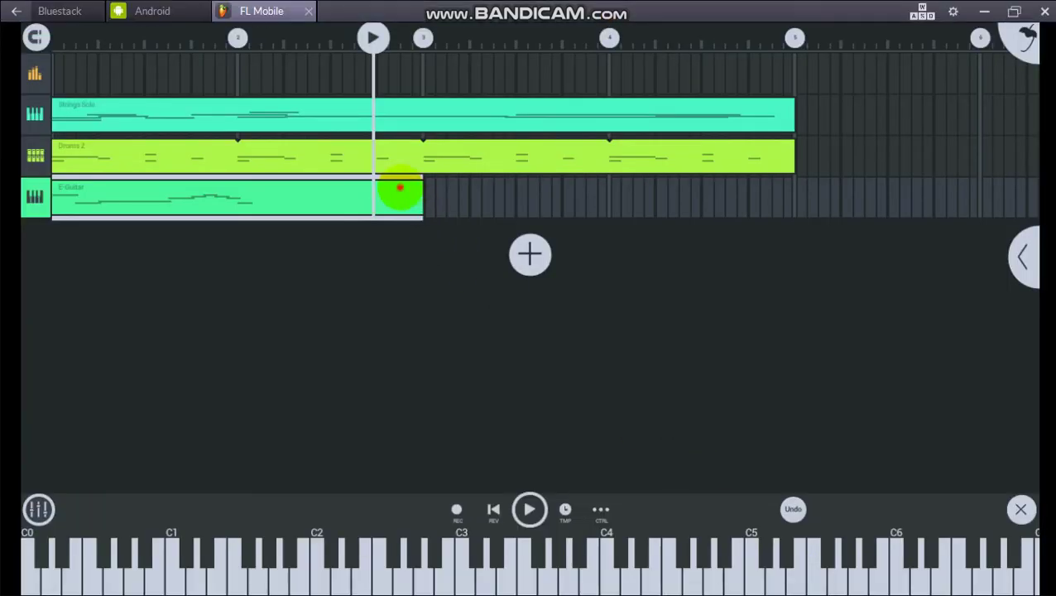
- Reopen the E-Guitar clip and add an E5 note five grid cells long right after the C5 in bar 2
click(400, 189)
click(354, 198)
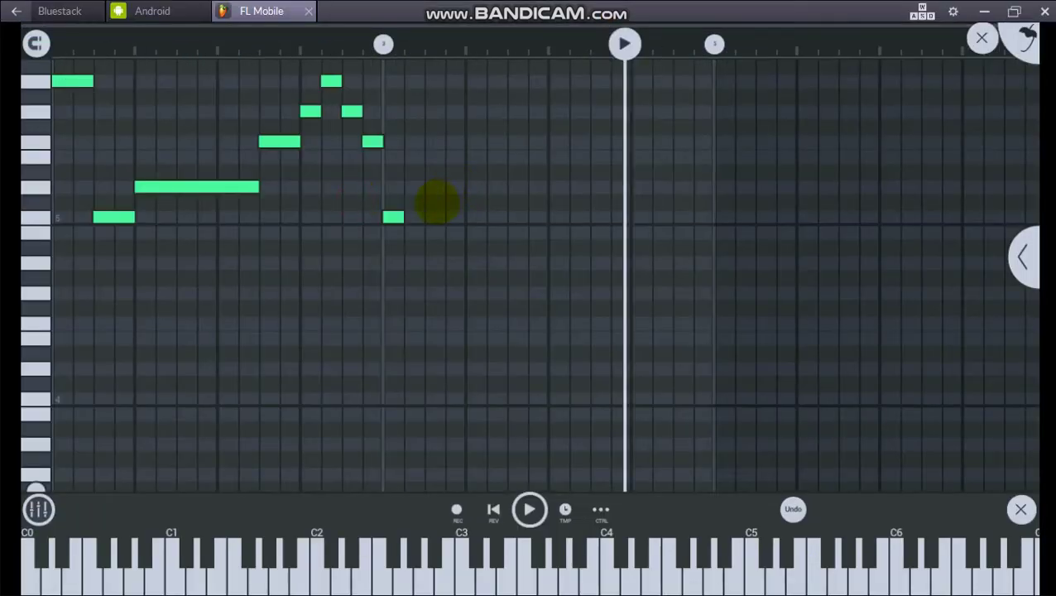
click(397, 207)
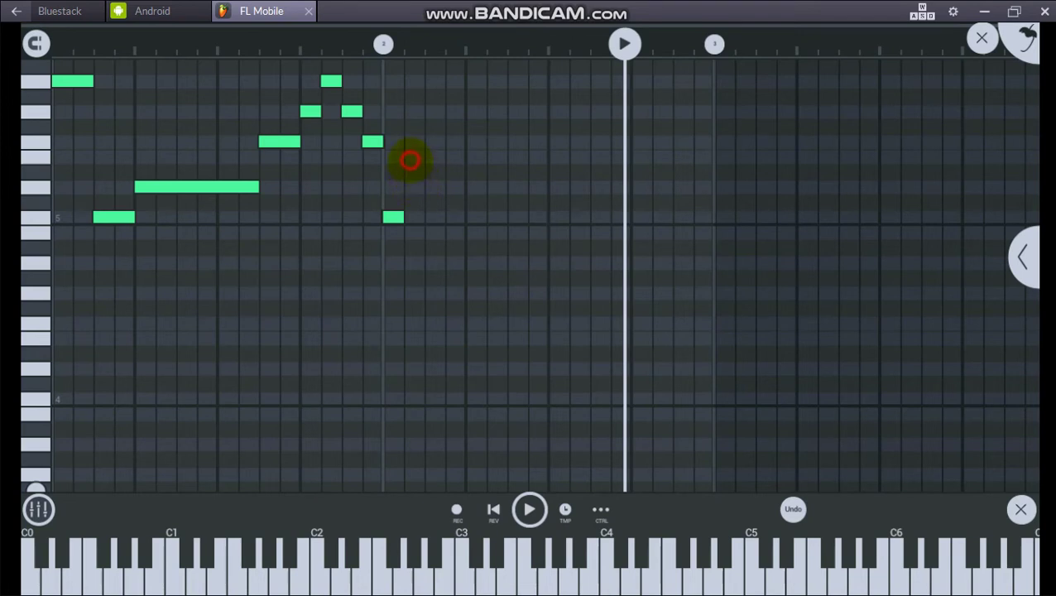
click(413, 157)
drag(414, 155, 519, 157)
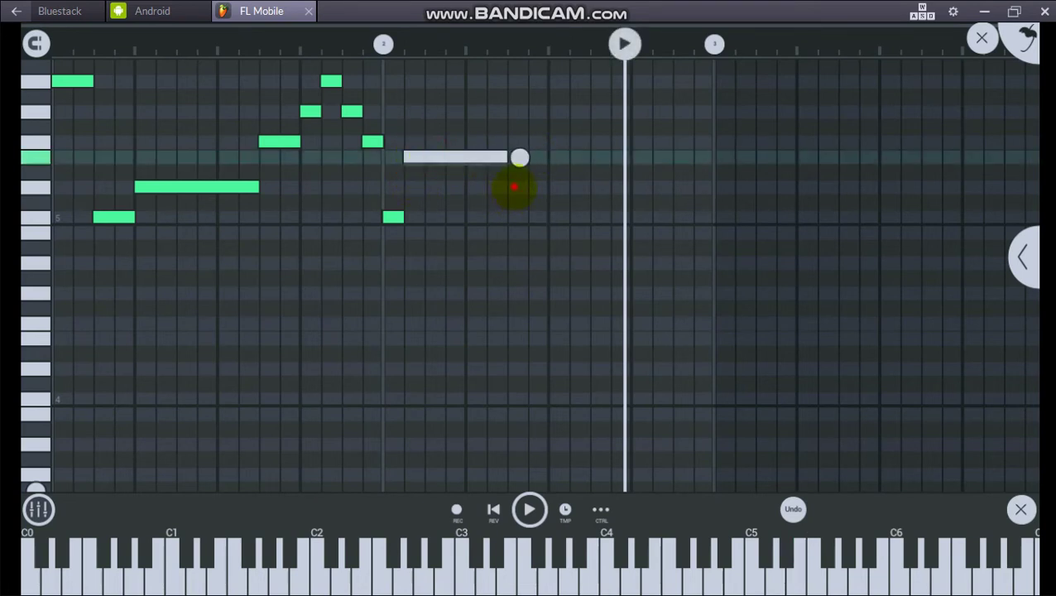
- Continue bar 2 after the long E5 with consecutive G5, D5 and C5 notes, each two grid cells long
click(514, 187)
click(518, 110)
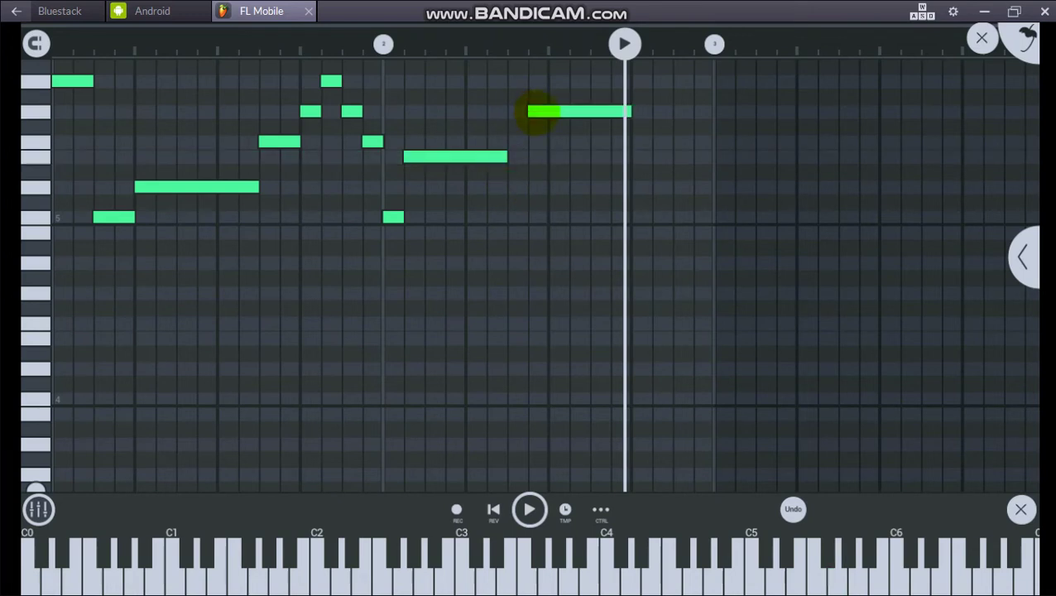
drag(537, 109, 561, 110)
click(584, 106)
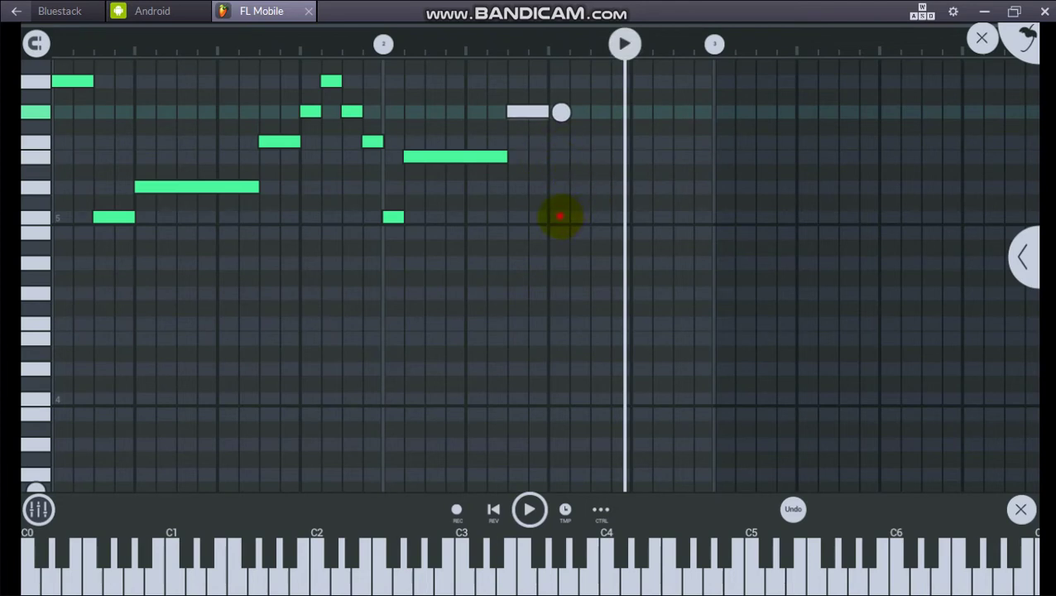
click(560, 217)
click(562, 217)
drag(579, 217, 565, 187)
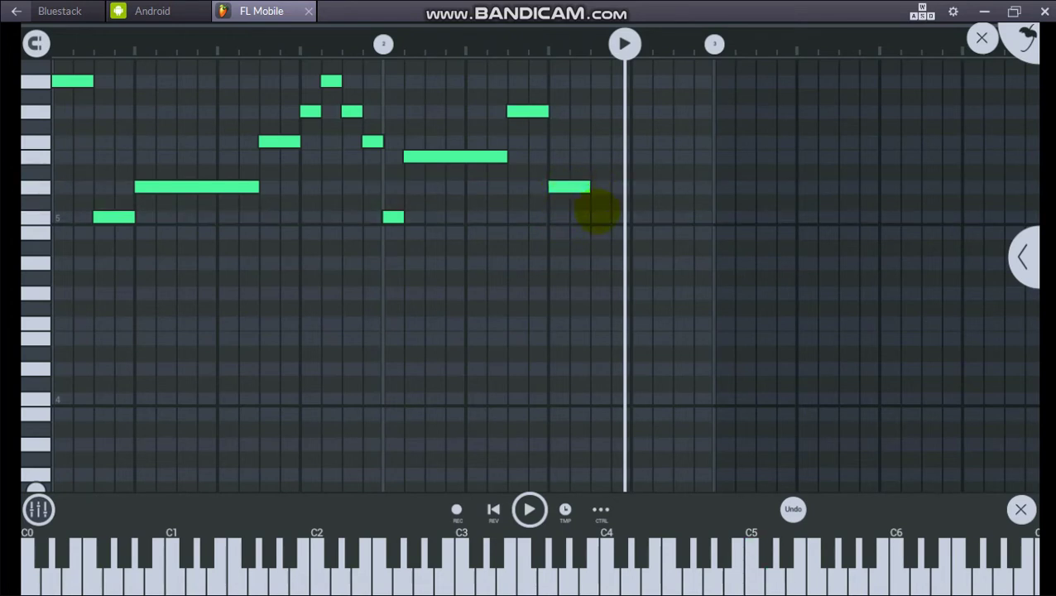
click(598, 217)
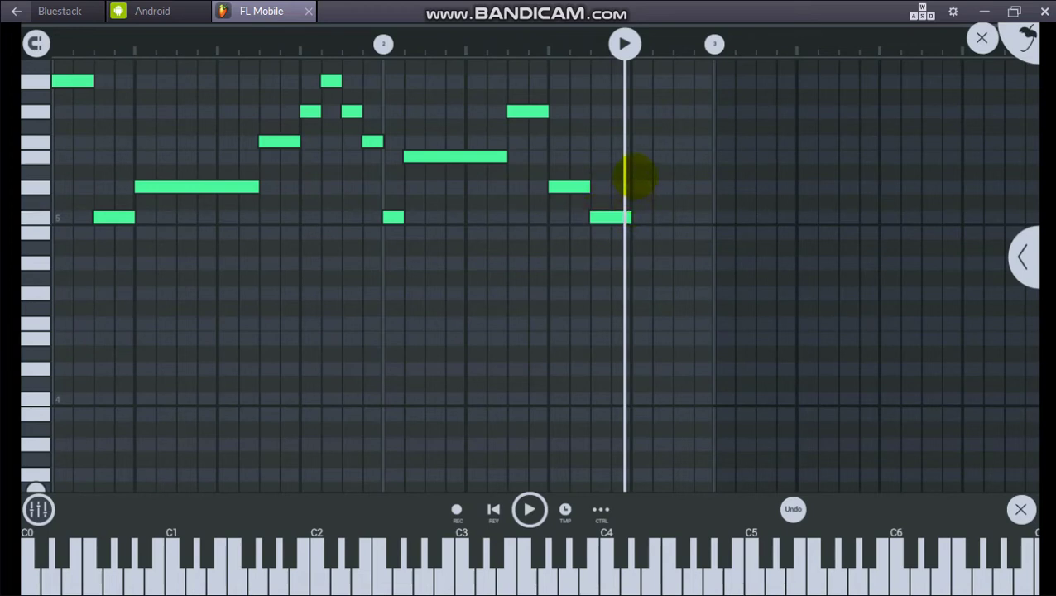
- Finish bar 2 with a B4 and a D5 note, each two grid cells long
click(637, 157)
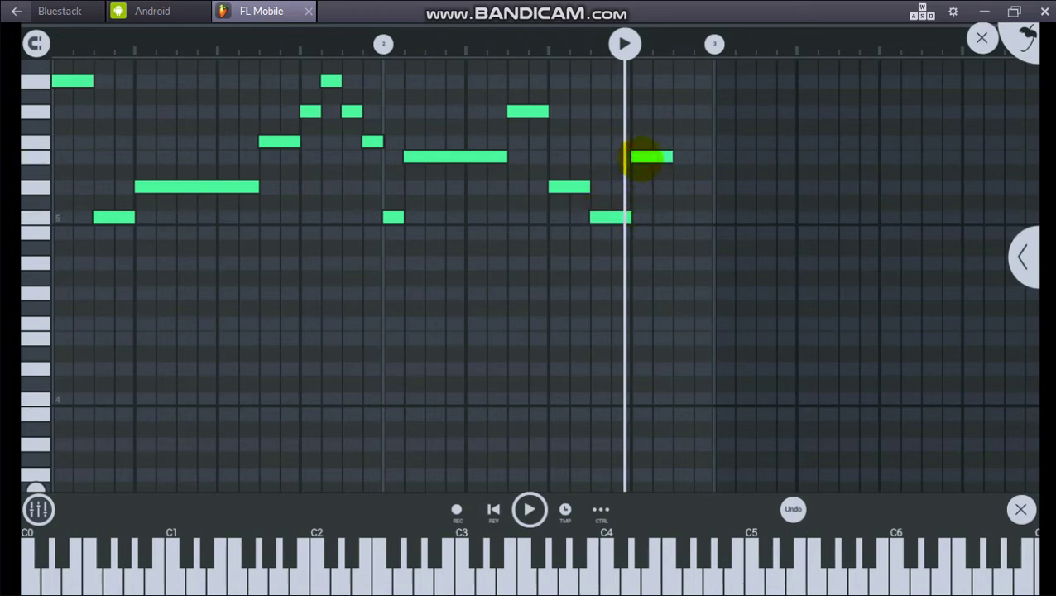
drag(642, 159, 651, 233)
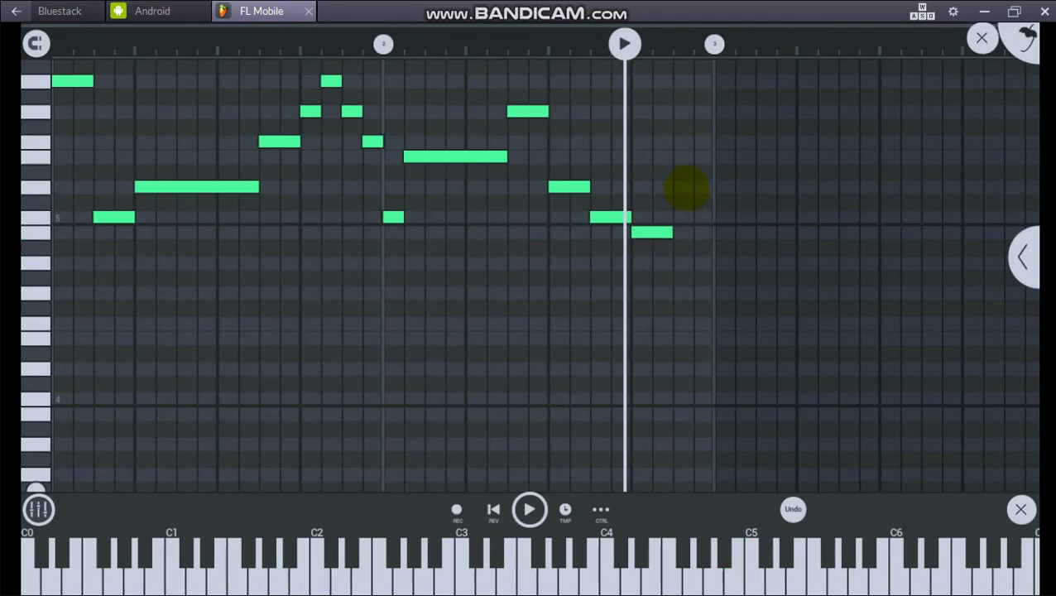
click(685, 187)
mouse_move(684, 187)
mouse_down()
mouse_move(710, 187)
mouse_move(683, 187)
mouse_up()
- Start bar 3 with a C5 followed by an E5, each four grid cells long
click(720, 217)
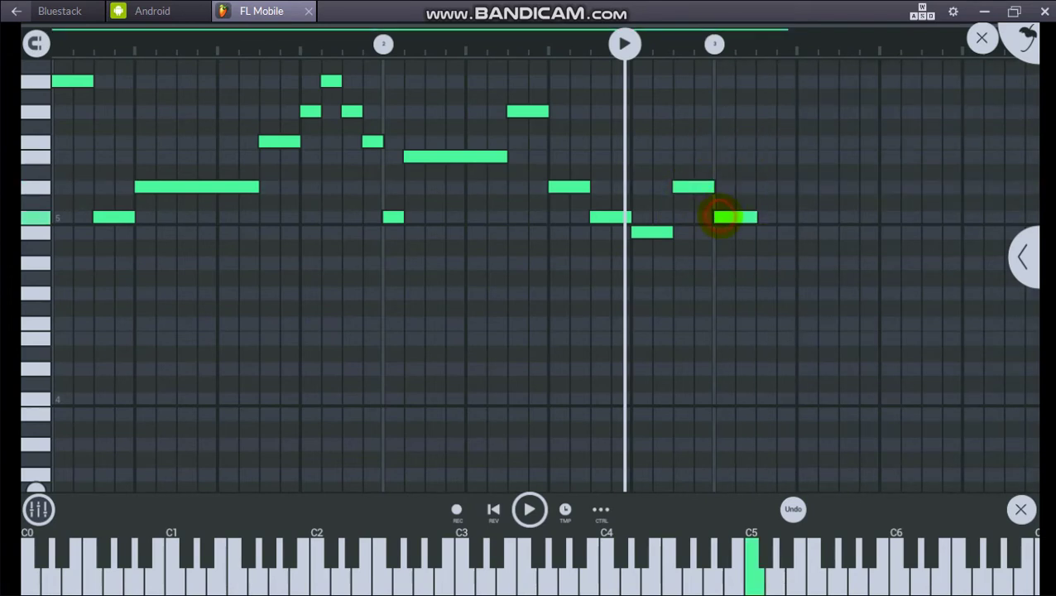
drag(726, 216, 807, 217)
click(805, 158)
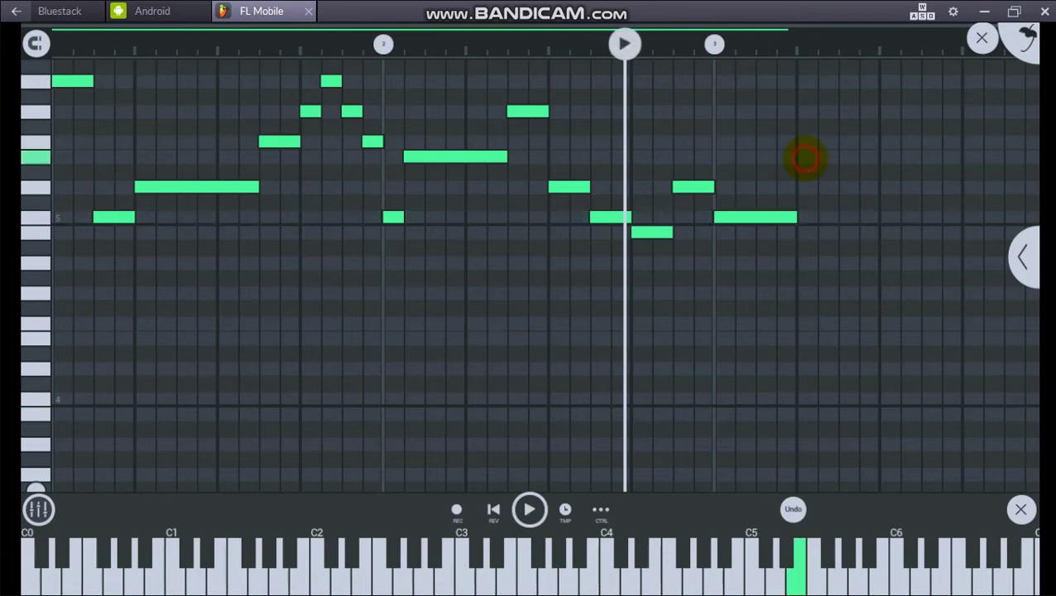
- Fill the rest of bar 3 with consecutive D5, C5, A4 and B4 notes, each two grid cells long
drag(876, 226, 571, 224)
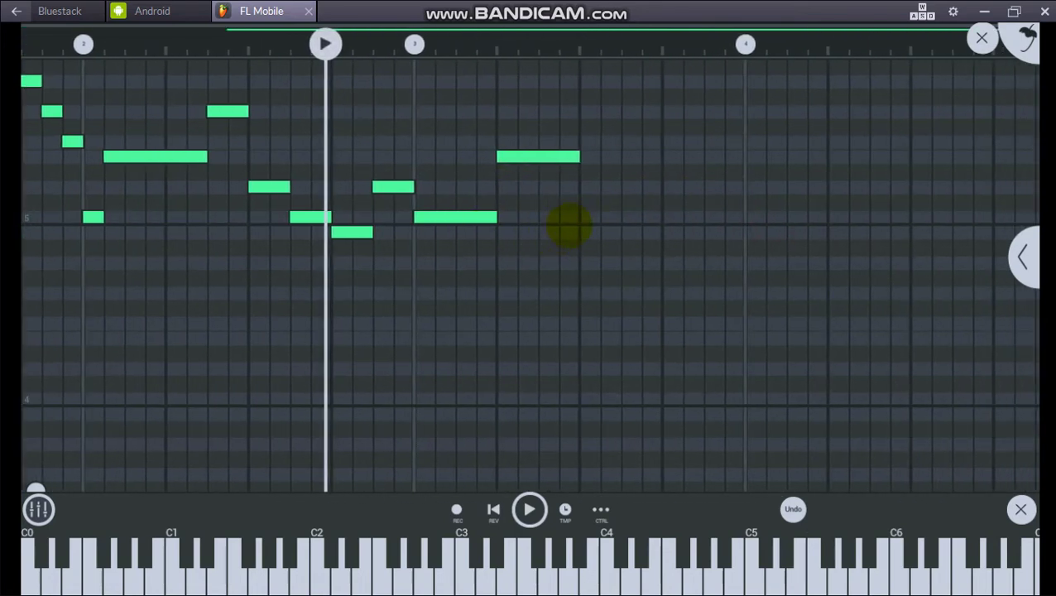
click(587, 187)
drag(651, 184, 645, 224)
click(629, 216)
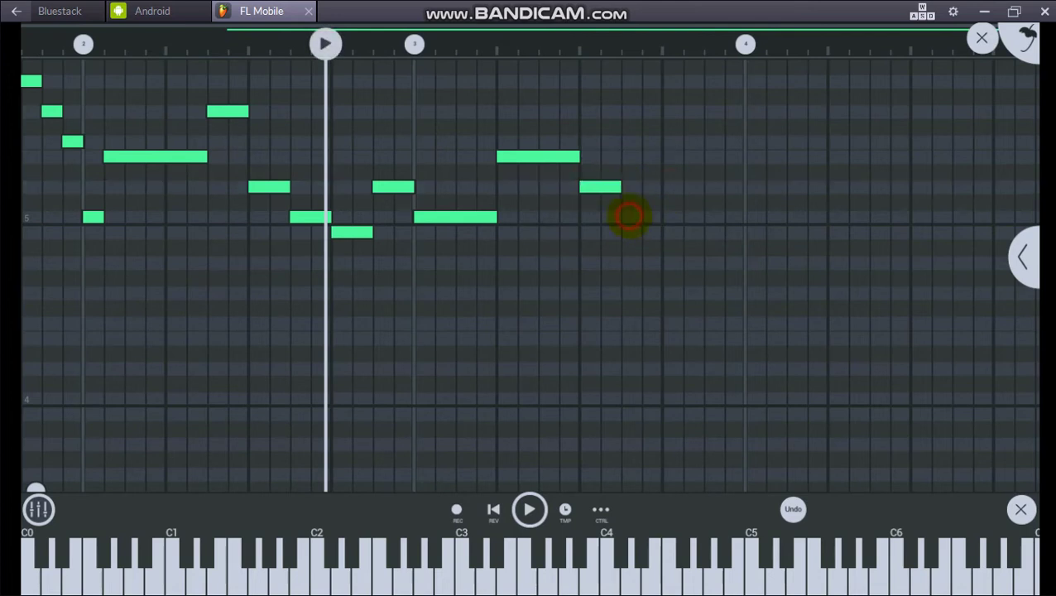
click(631, 216)
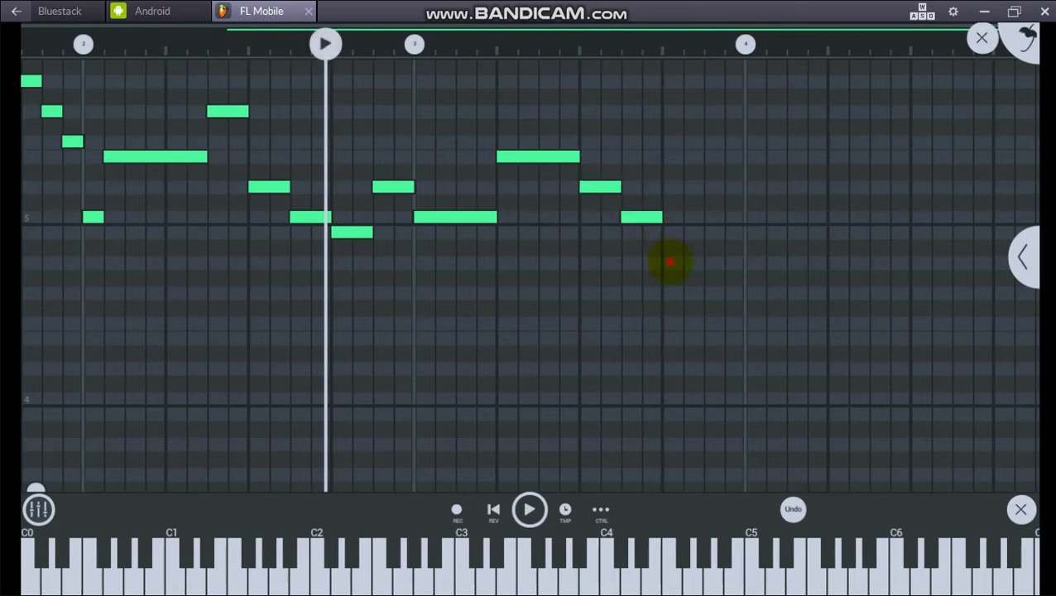
click(670, 262)
click(708, 231)
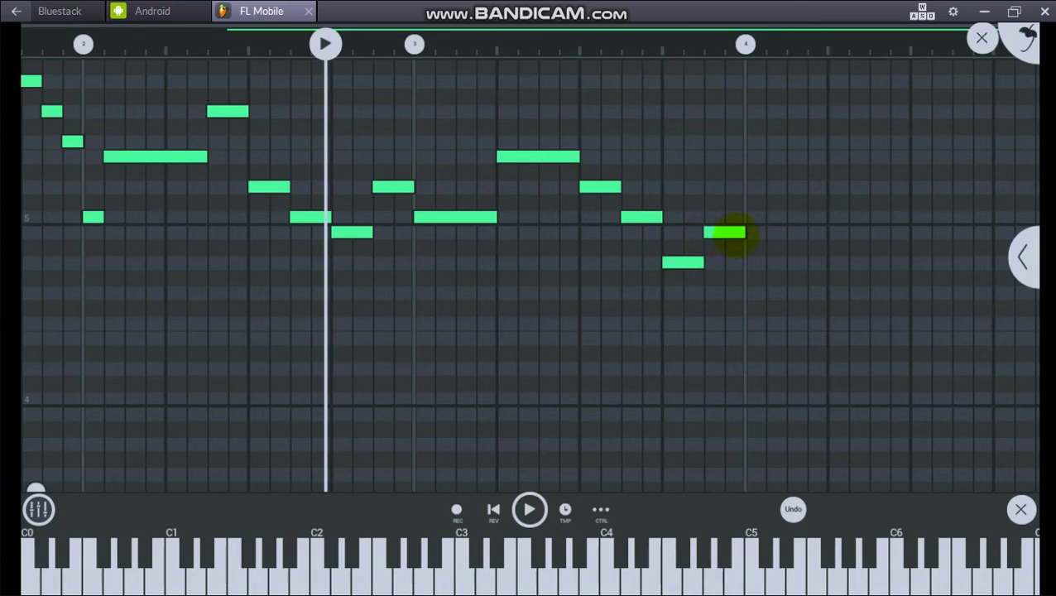
- Start bar 4 with rising one-cell C5, D5 and E5 notes, followed by a G5 three grid cells long
click(779, 218)
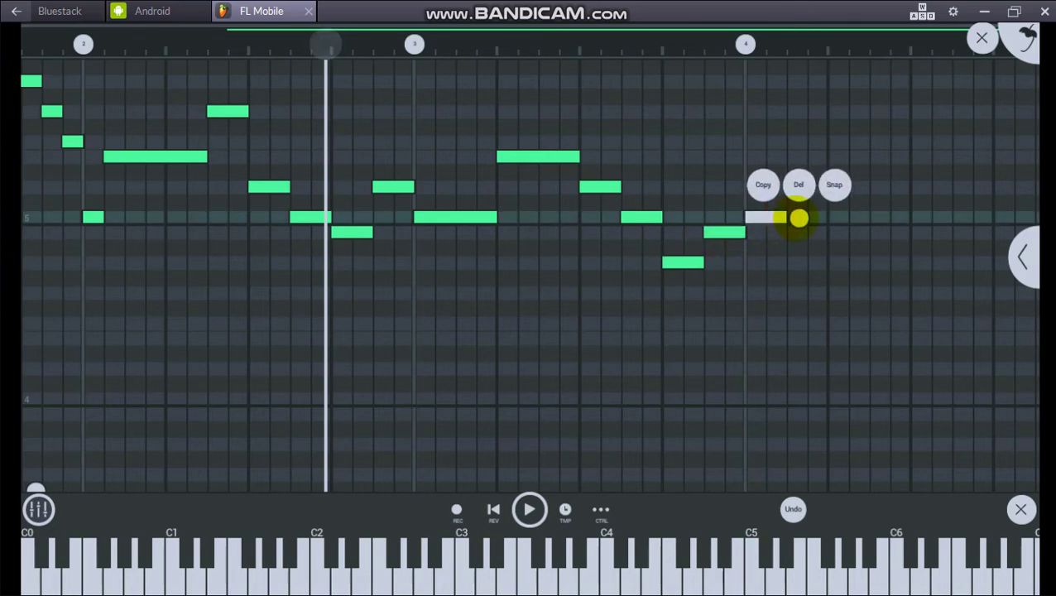
click(770, 184)
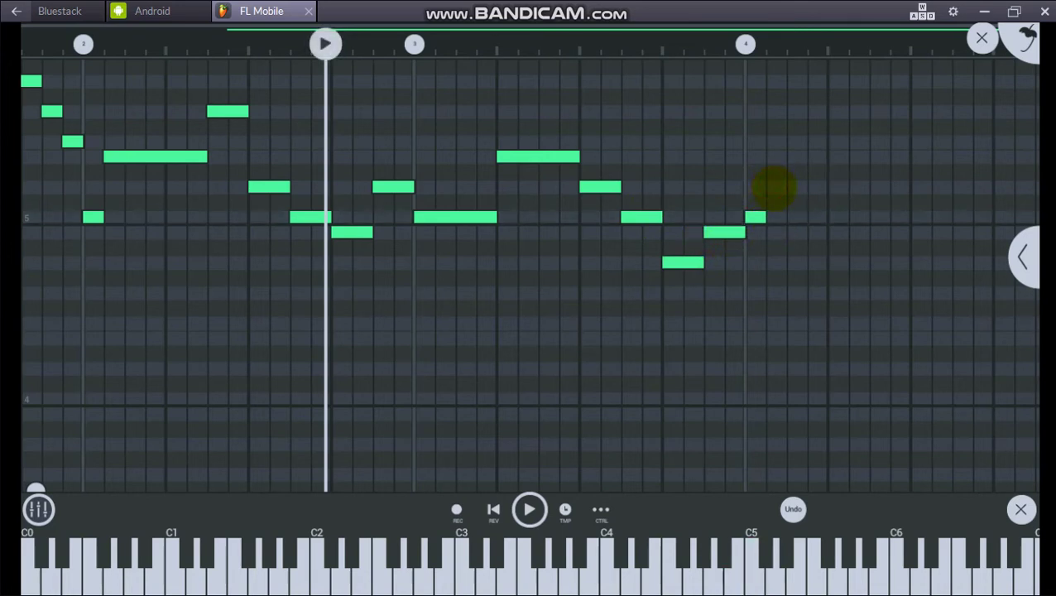
click(773, 186)
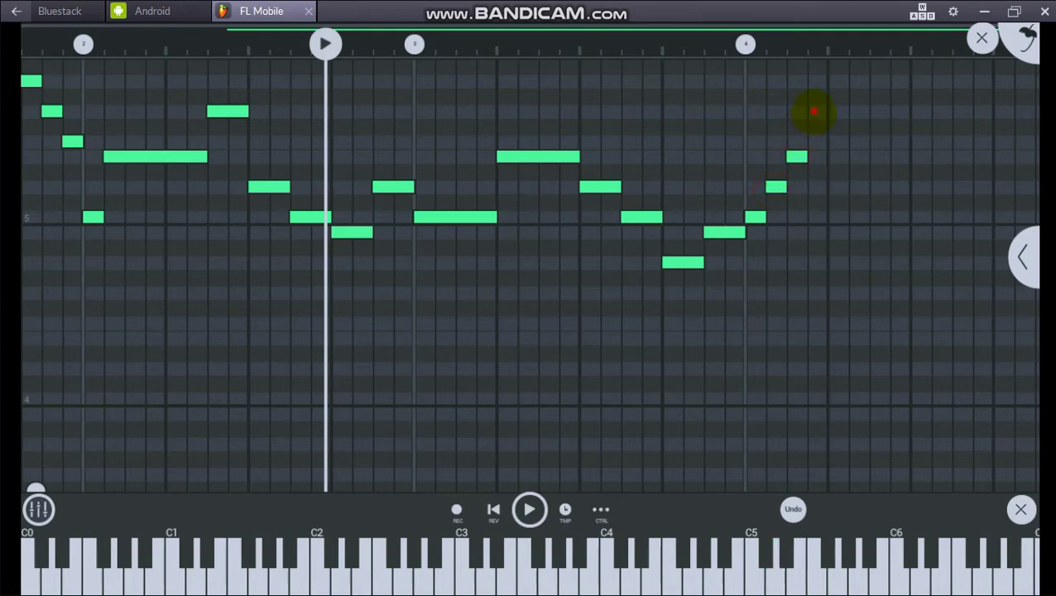
click(817, 110)
drag(828, 111, 881, 111)
- Complete bar 4 with two-cell F5, A5, G5, F5 and D5 notes, and return to the playlist
drag(775, 110, 523, 108)
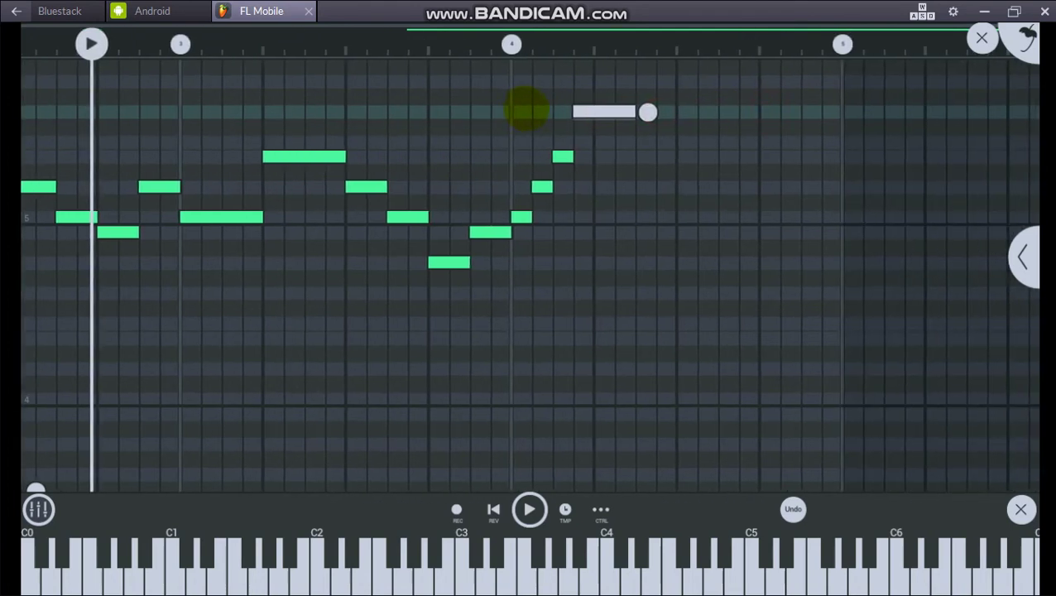
click(646, 141)
click(646, 141)
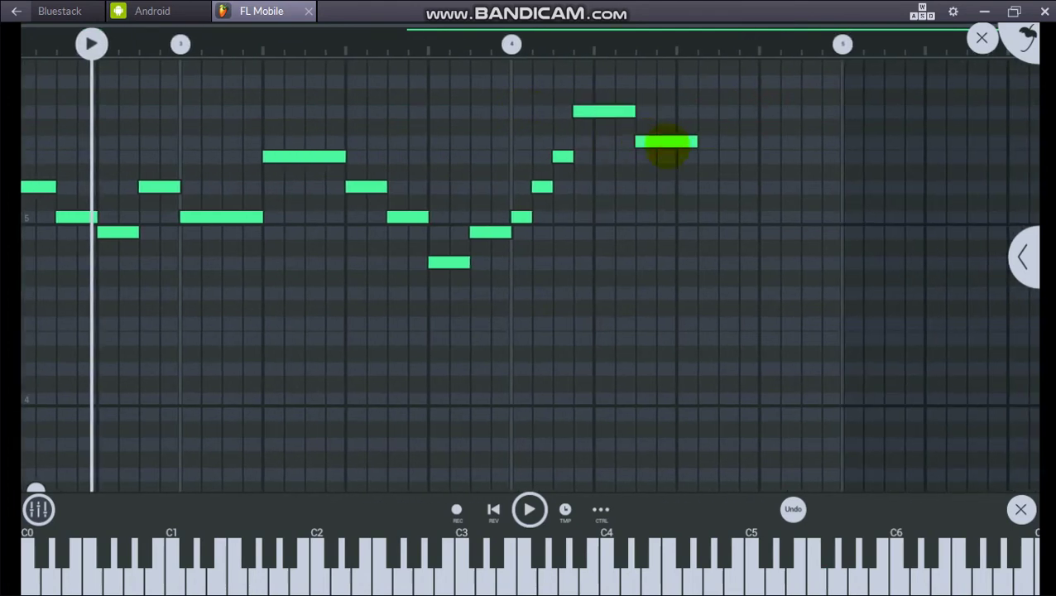
click(667, 141)
mouse_move(679, 142)
mouse_down()
mouse_move(707, 141)
mouse_move(688, 142)
mouse_up()
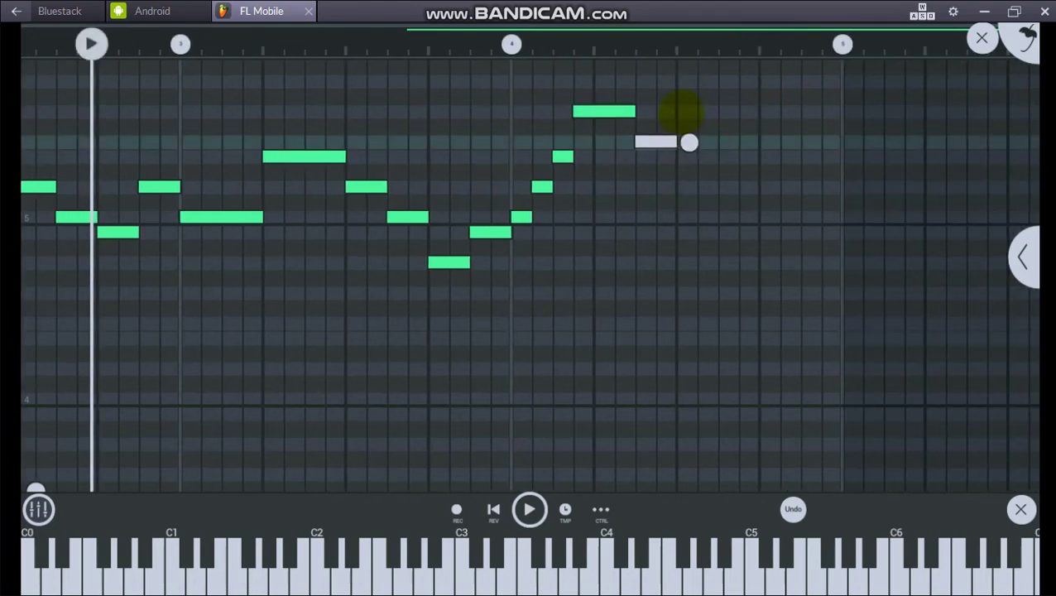
click(683, 84)
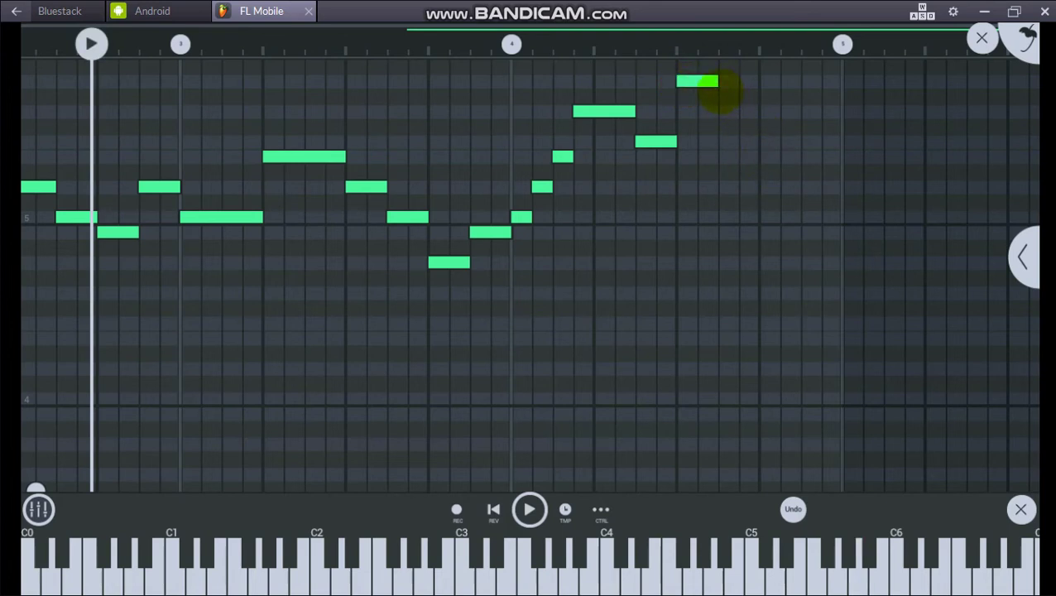
click(728, 114)
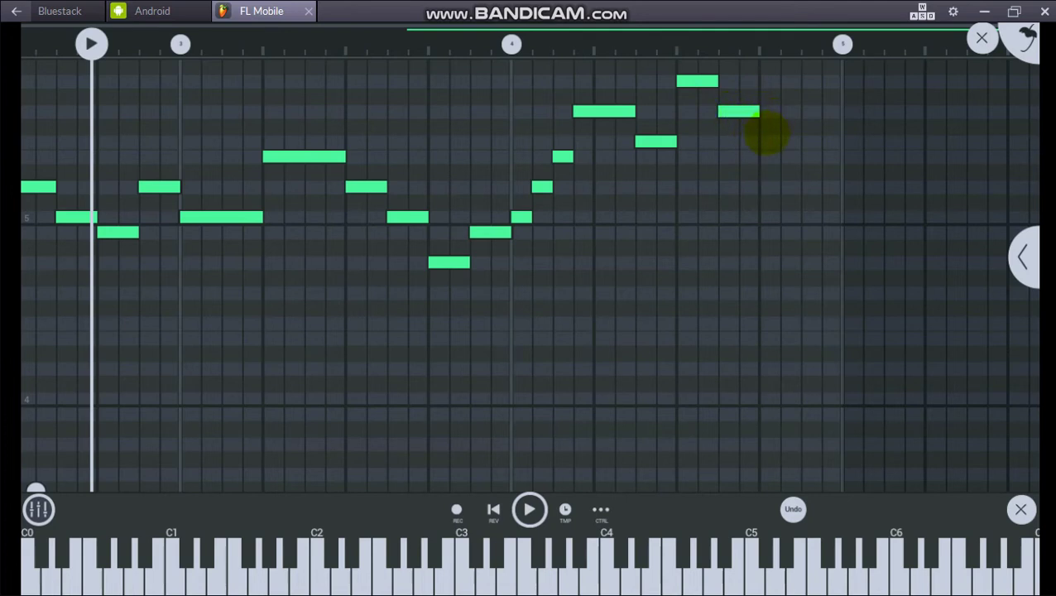
click(766, 141)
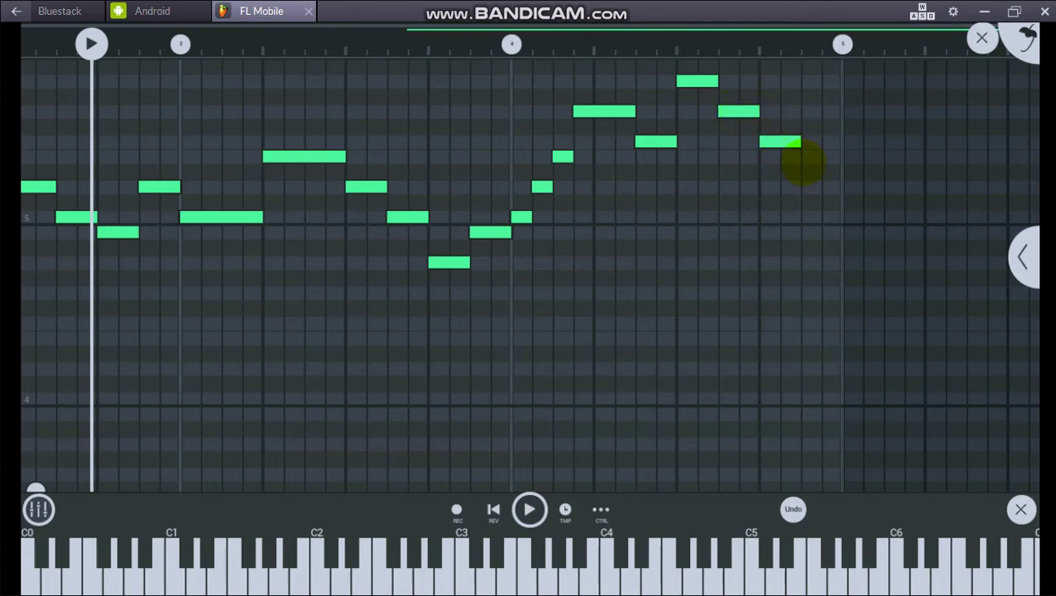
drag(808, 181, 809, 192)
click(982, 38)
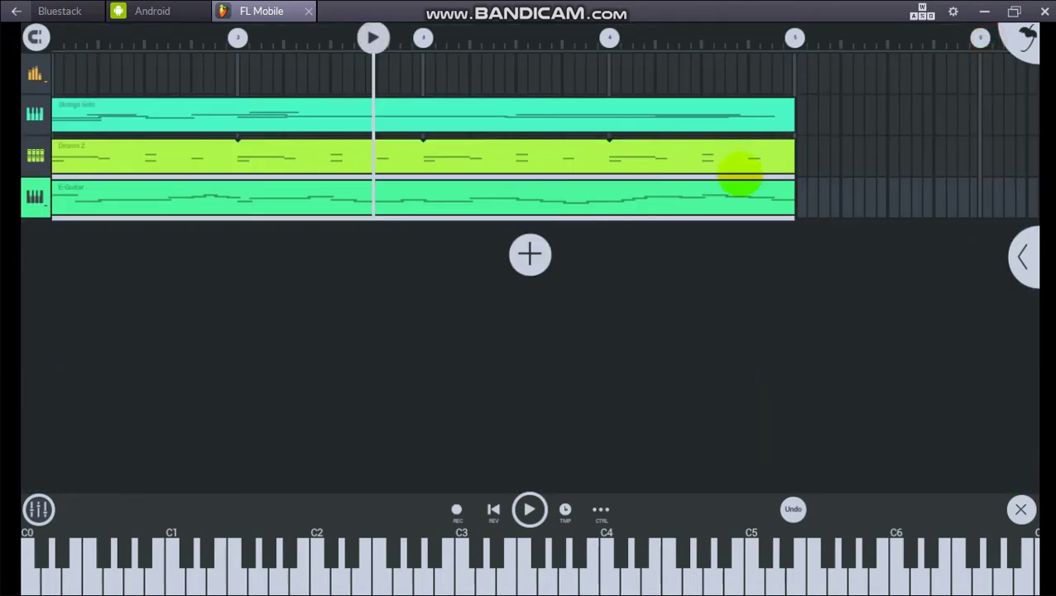
- Play the whole arrangement from the beginning, and return the playhead to the start of bar 1
mouse_move(372, 37)
mouse_down()
mouse_move(45, 50)
mouse_move(41, 38)
mouse_up()
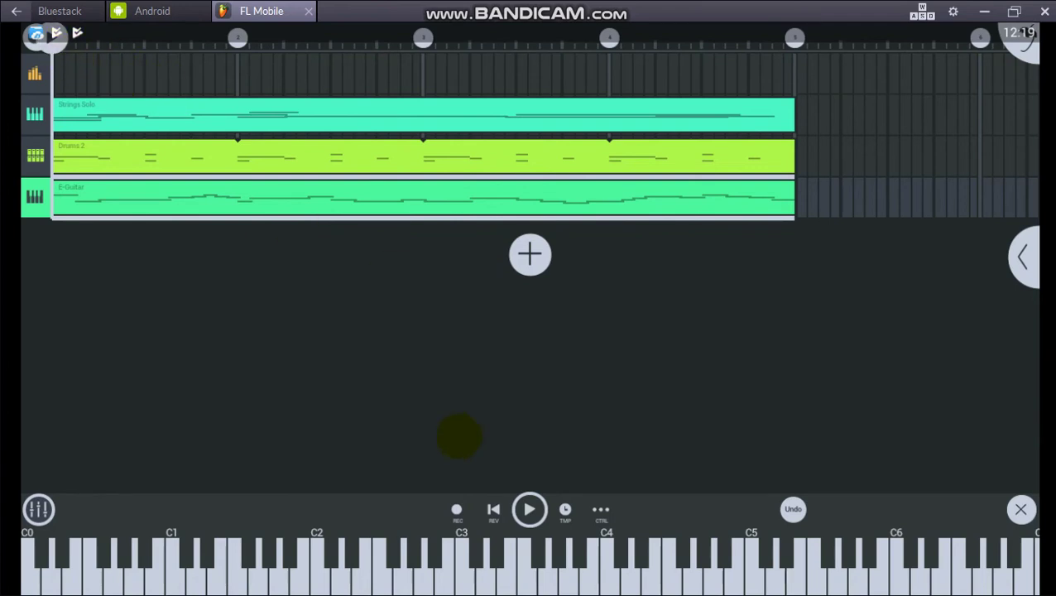
click(530, 509)
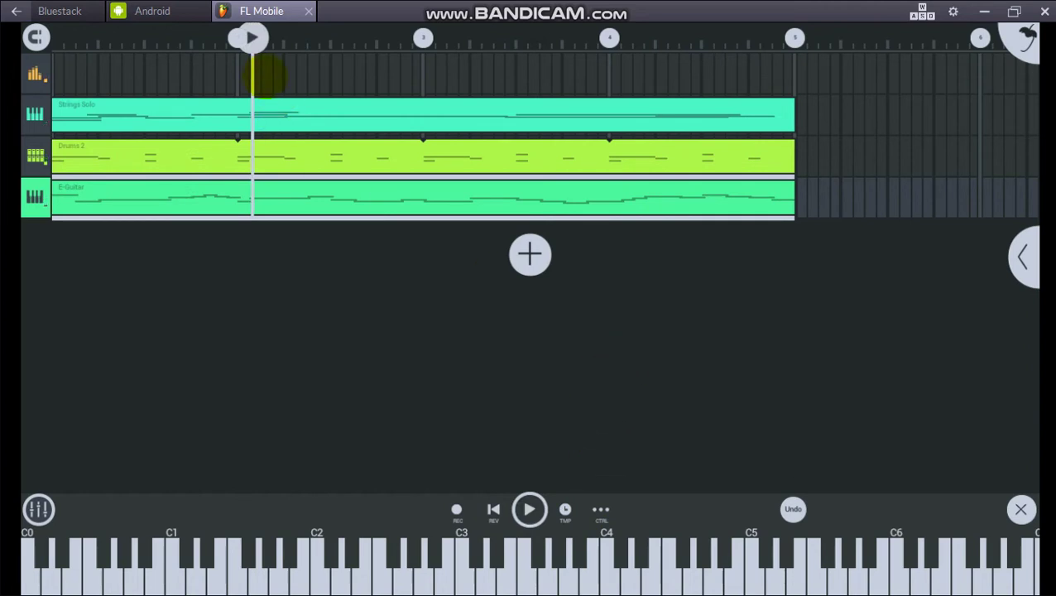
mouse_move(248, 38)
mouse_down()
mouse_move(35, 37)
mouse_move(45, 37)
mouse_up()
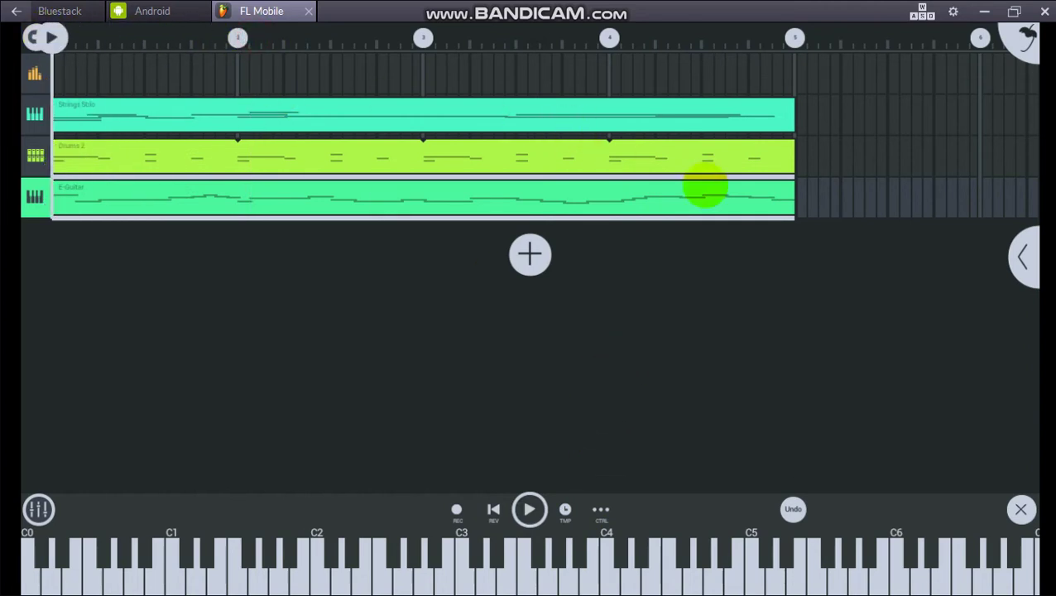
- Look over the song list with its new and save options, and return to the playlist
click(1021, 39)
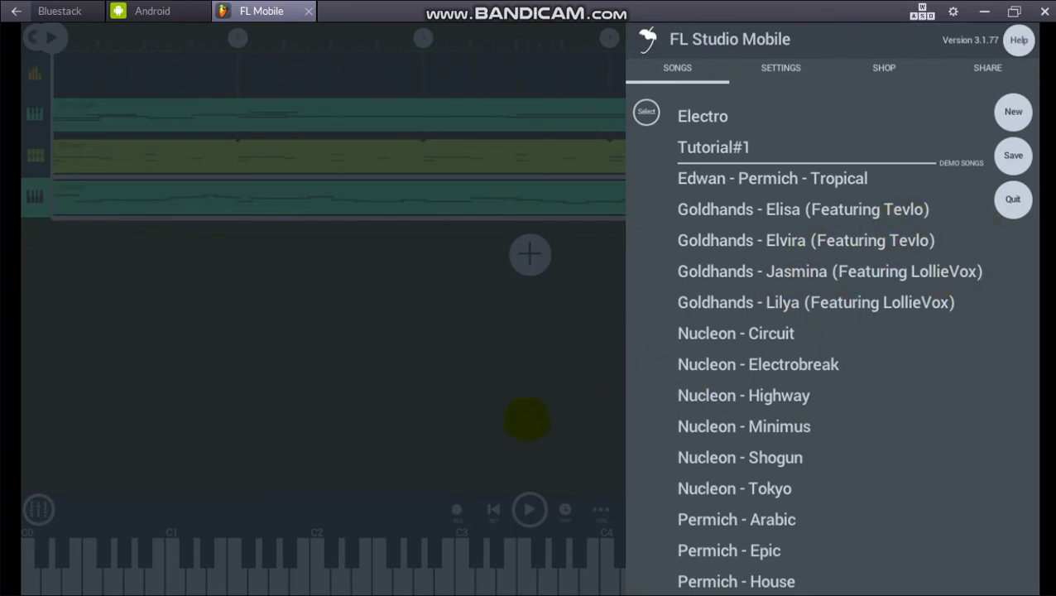
click(530, 412)
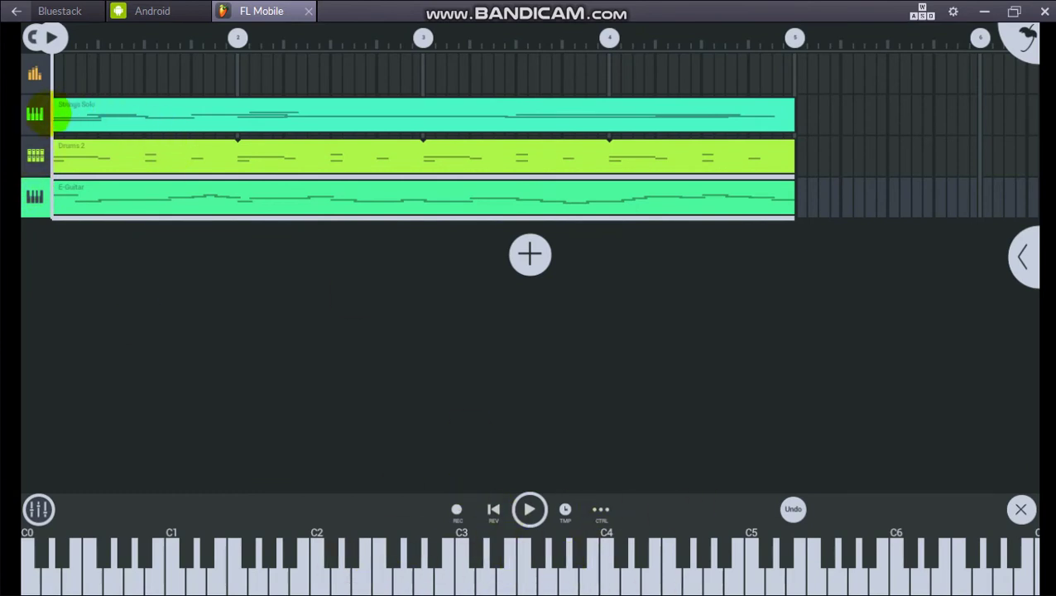
- Select the Strings Solo track and audition a few notes across its keyboard
click(35, 114)
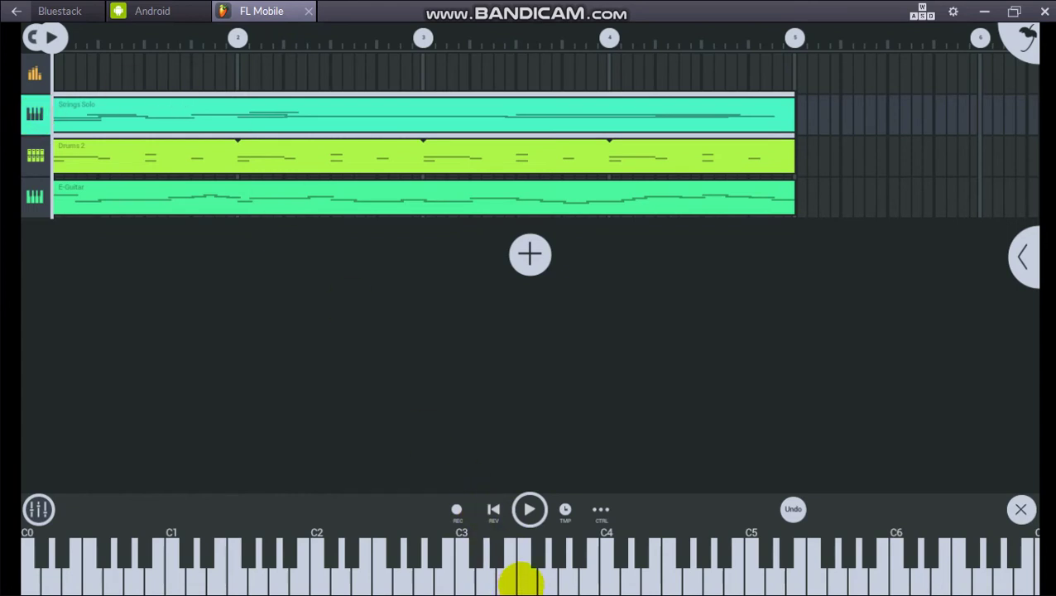
click(522, 579)
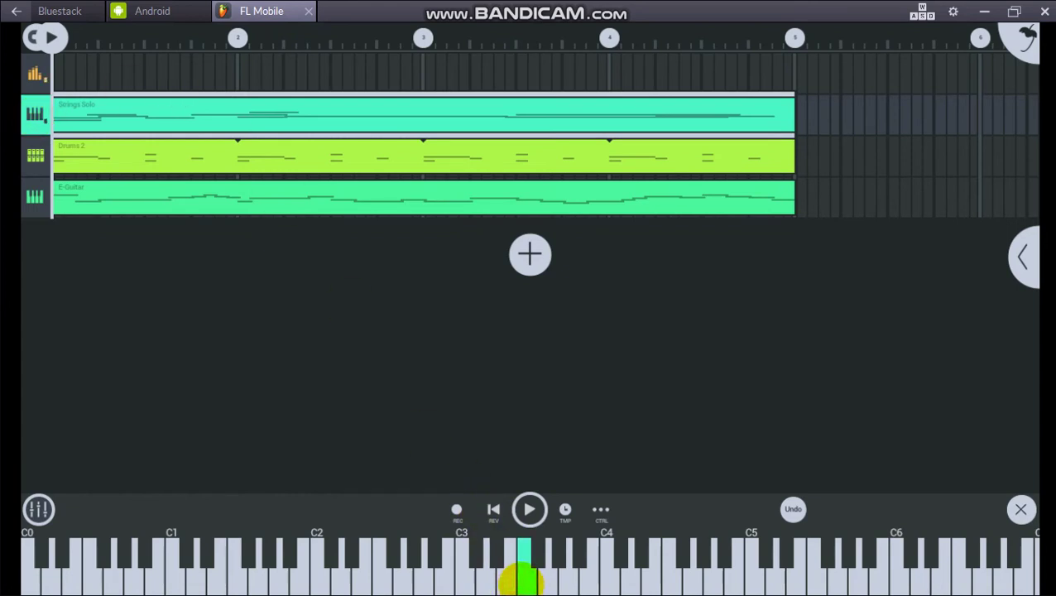
click(650, 580)
click(898, 579)
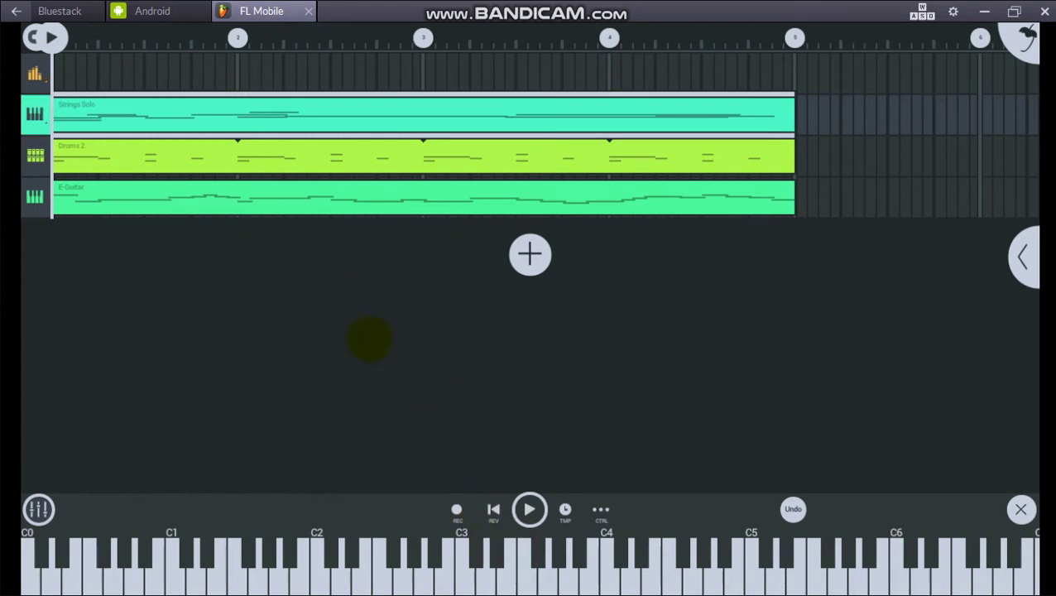
- Select the drum track and audition its Hat and Snare pads
click(35, 156)
click(519, 556)
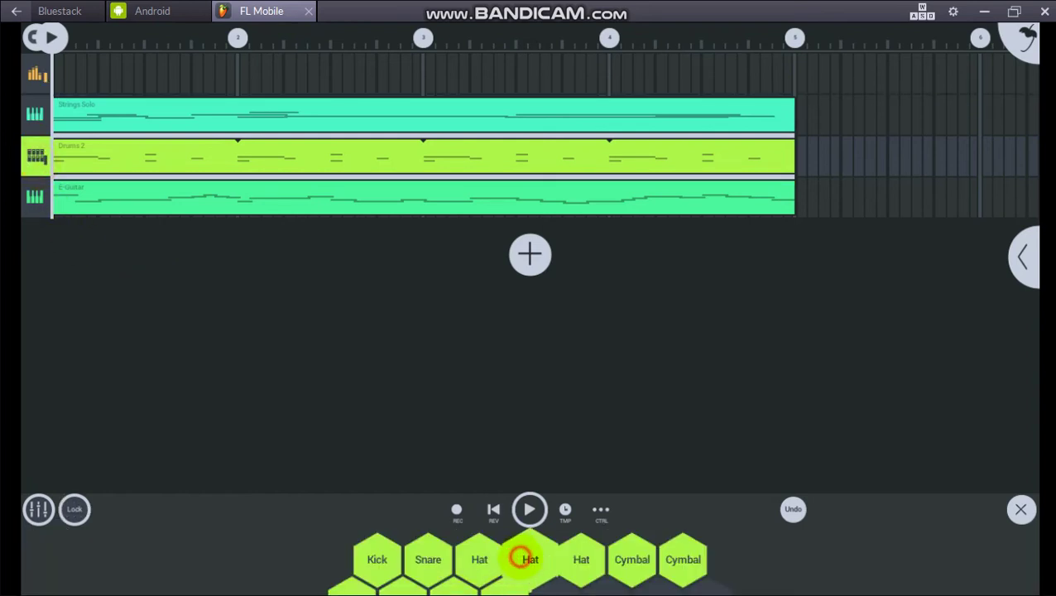
click(506, 556)
click(479, 560)
click(428, 556)
- Select the E-Guitar track, audition several notes on its keyboard, and minimise the window
click(35, 197)
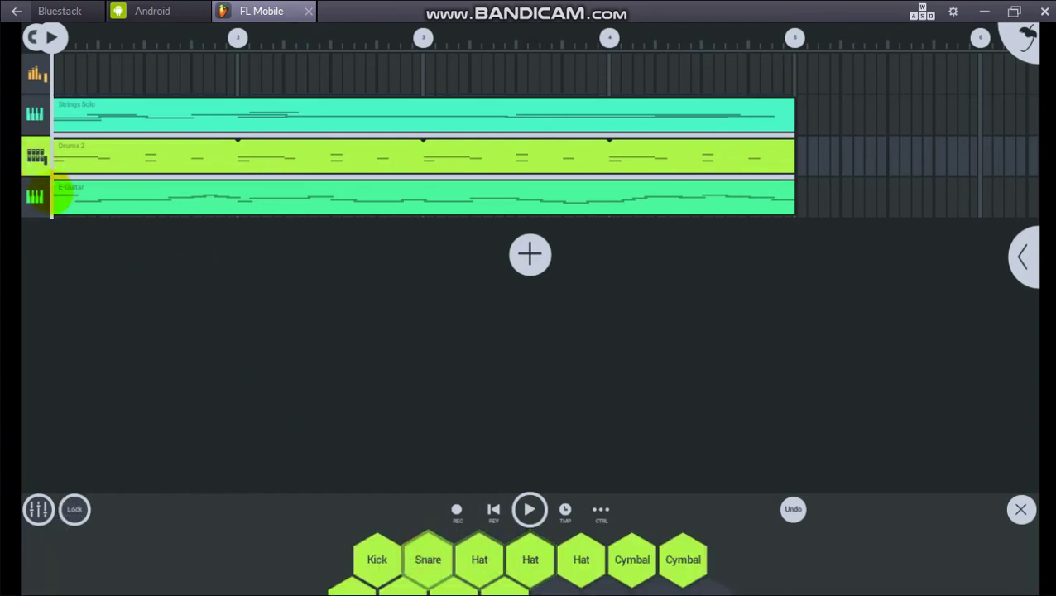
click(365, 577)
click(399, 565)
click(465, 570)
click(507, 569)
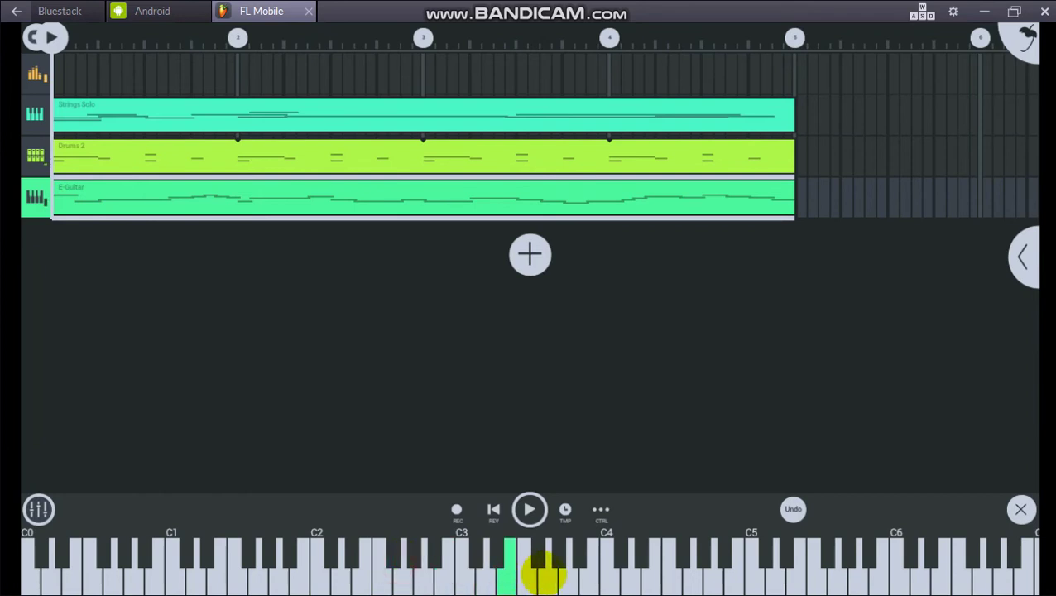
click(546, 573)
click(604, 571)
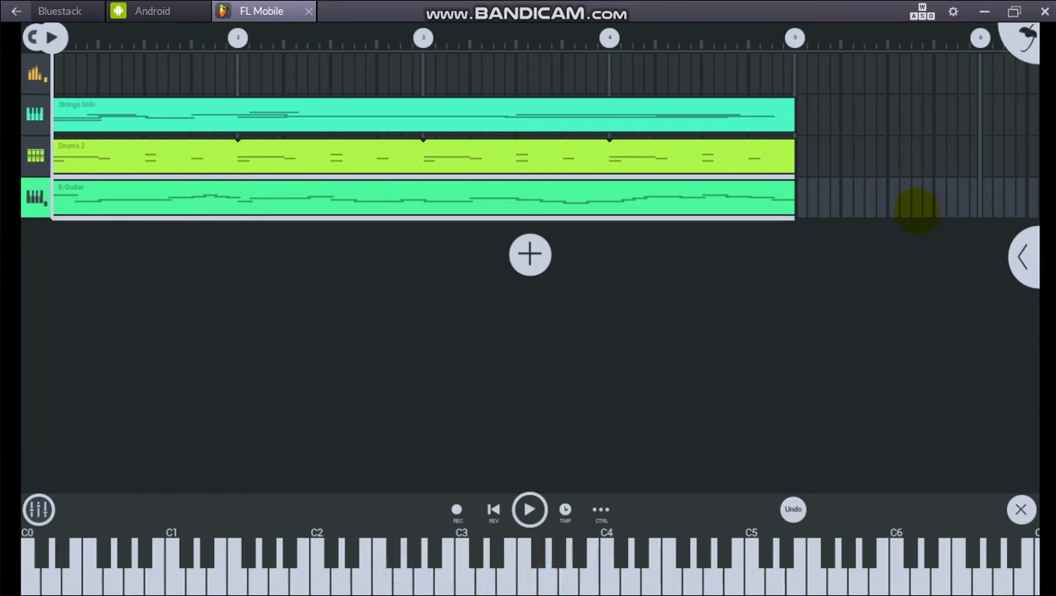
click(984, 11)
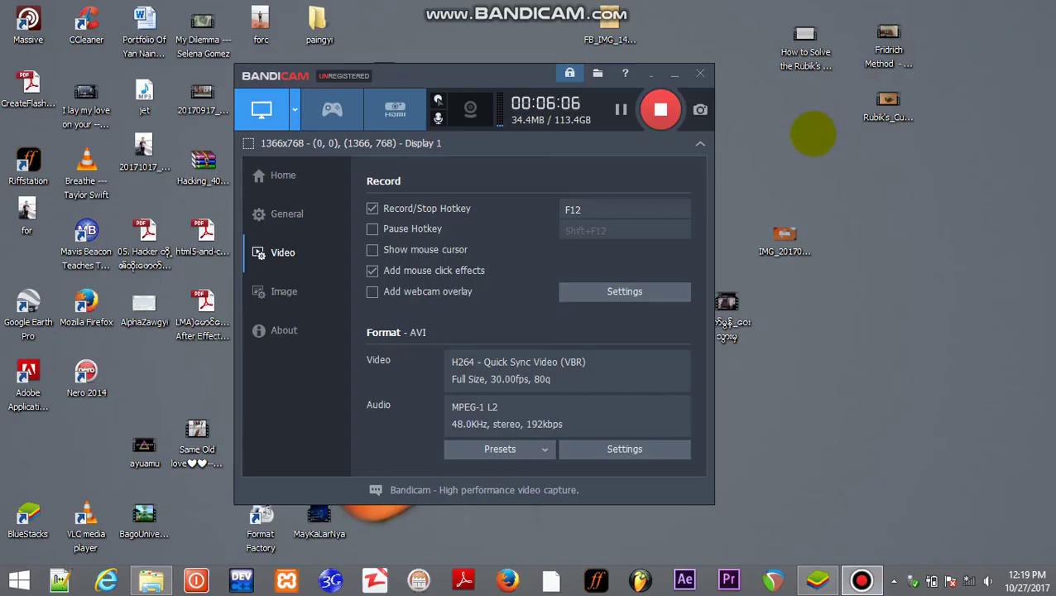
- Switch back to FL Mobile, view the E-Guitar track's DirectWave settings, and close its effects rack
click(817, 579)
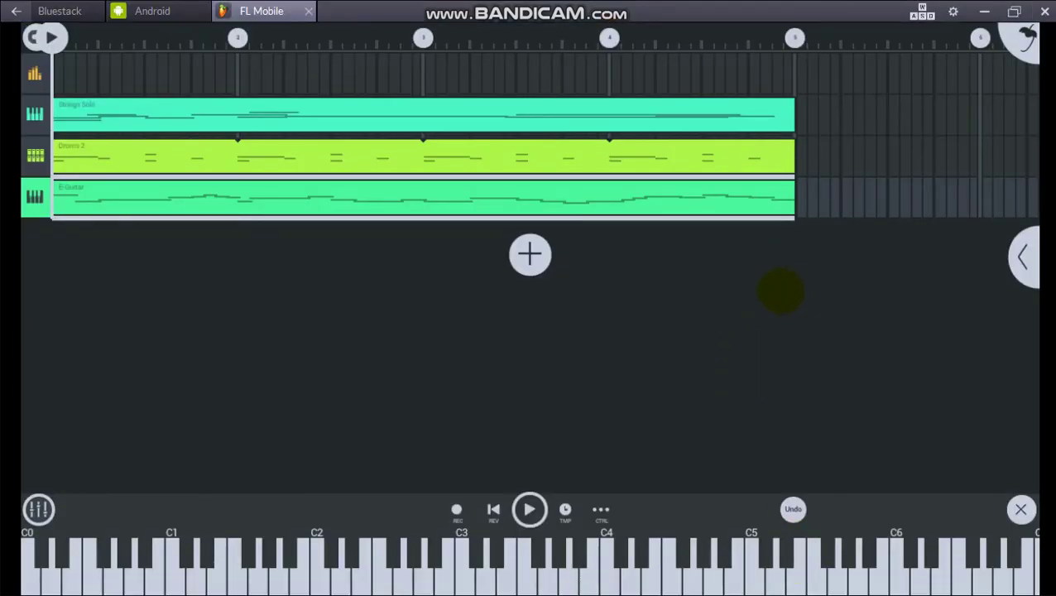
click(267, 160)
click(1023, 254)
click(542, 199)
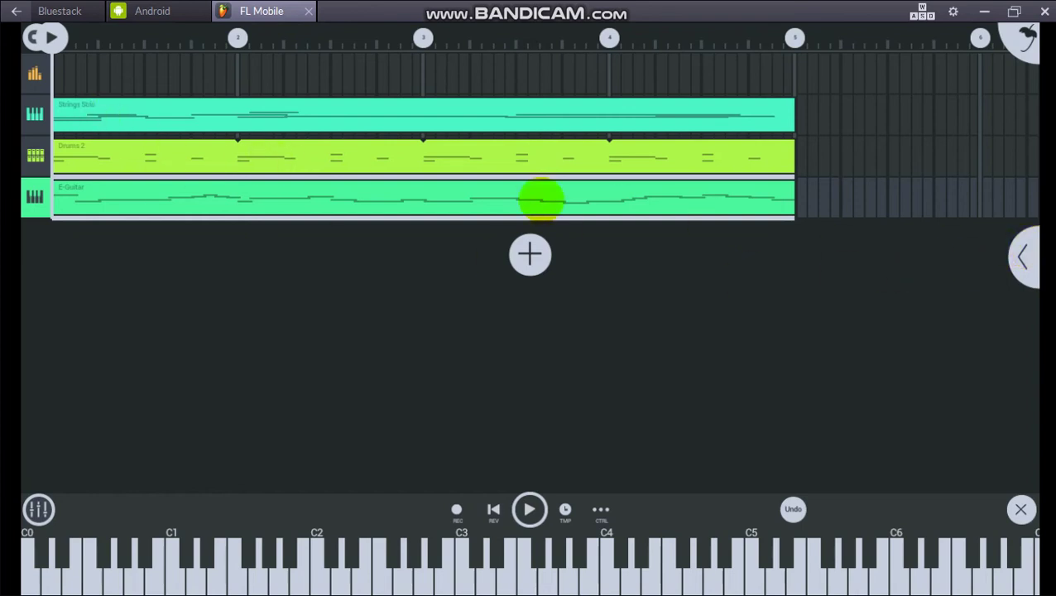
click(138, 160)
click(83, 191)
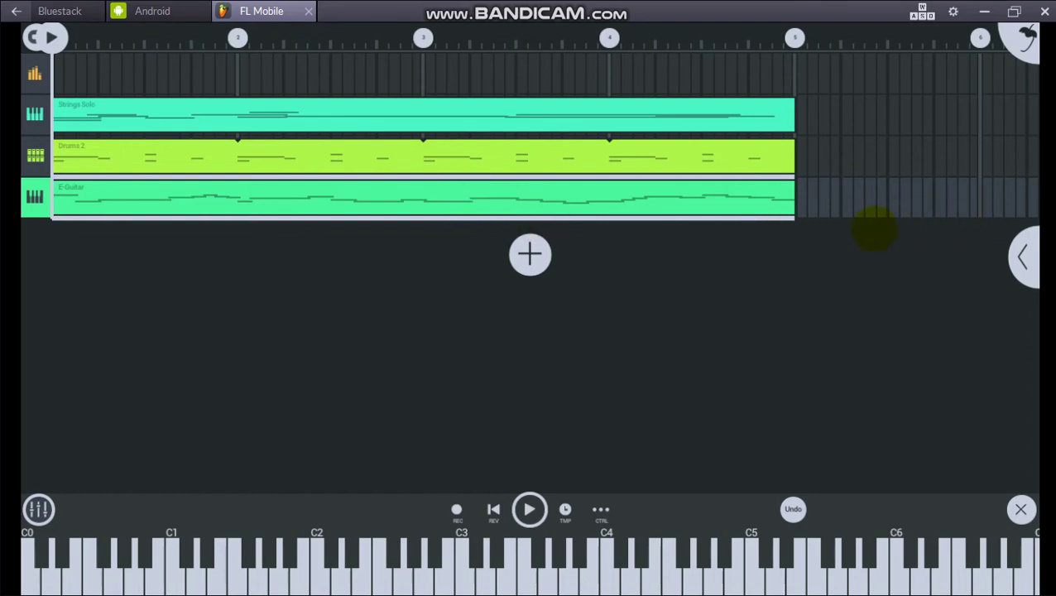
click(1023, 258)
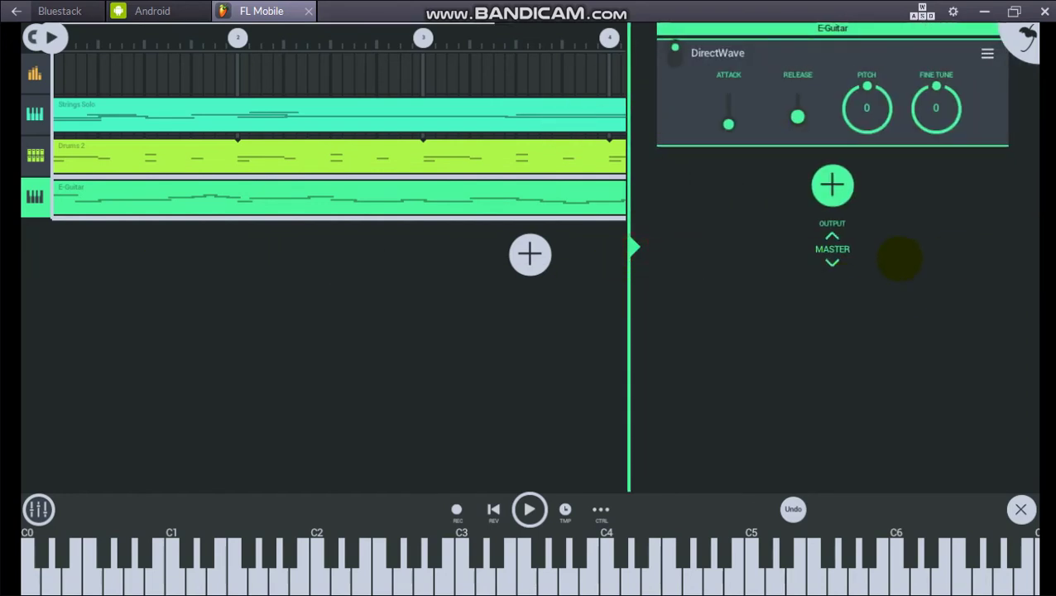
drag(629, 242, 811, 276)
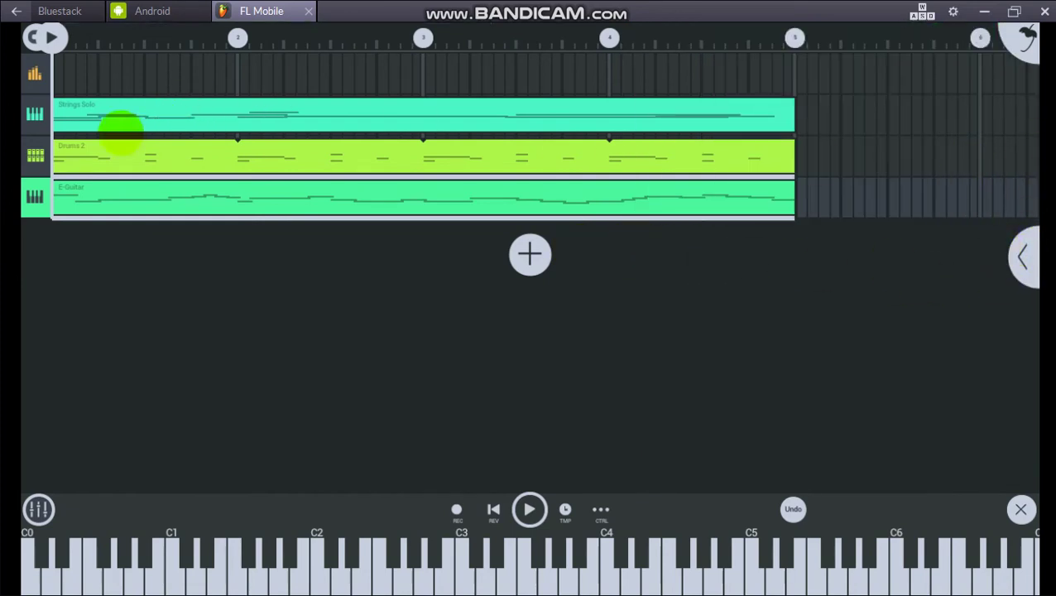
- Select the Strings Solo track, examine its DirectWave attack, release, pitch and fine tune settings, and close its effects rack
click(34, 113)
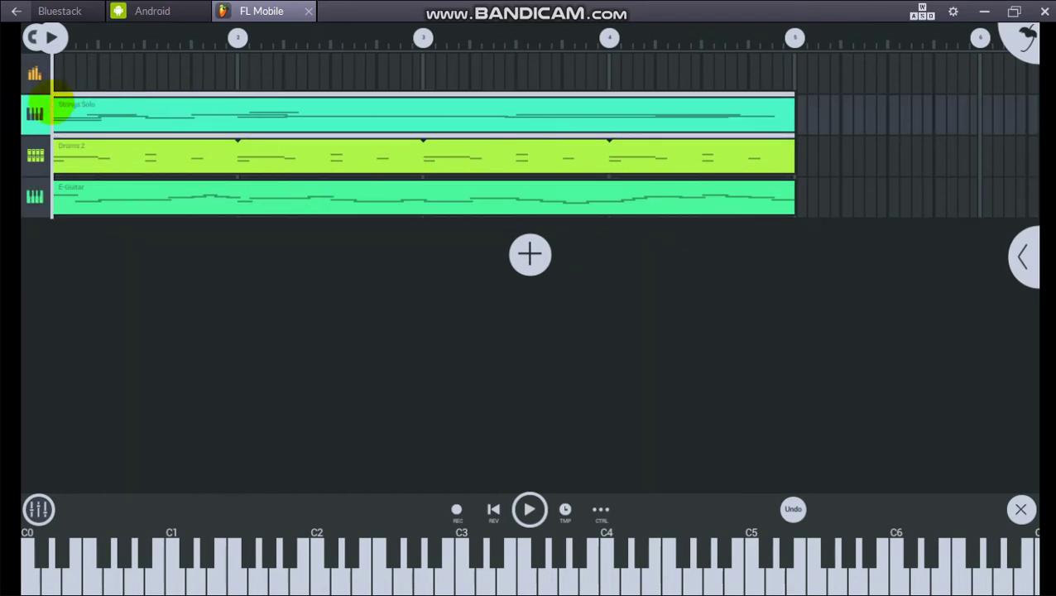
drag(33, 107, 202, 120)
click(35, 114)
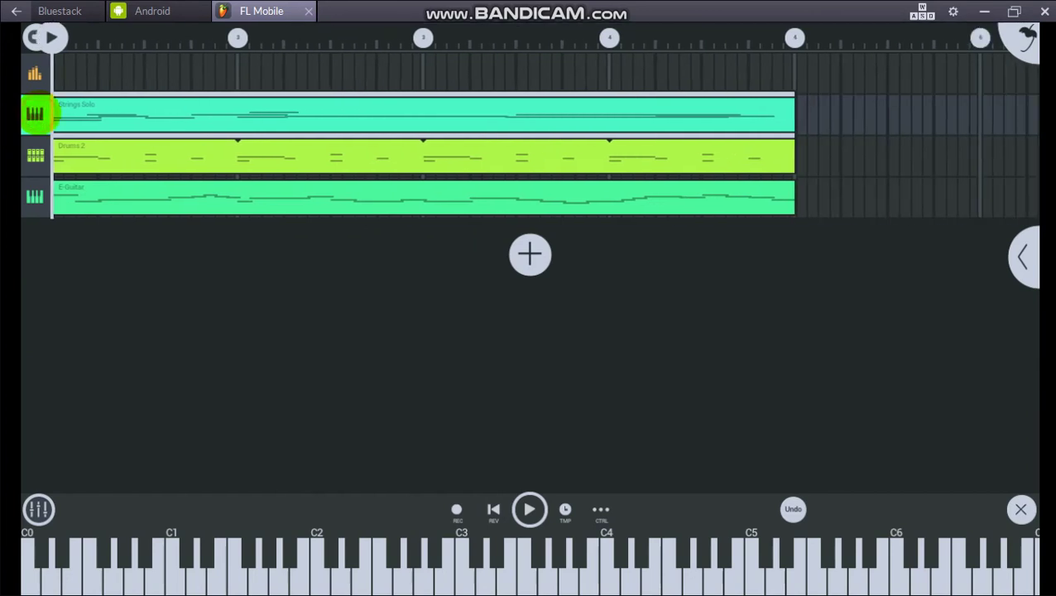
click(35, 155)
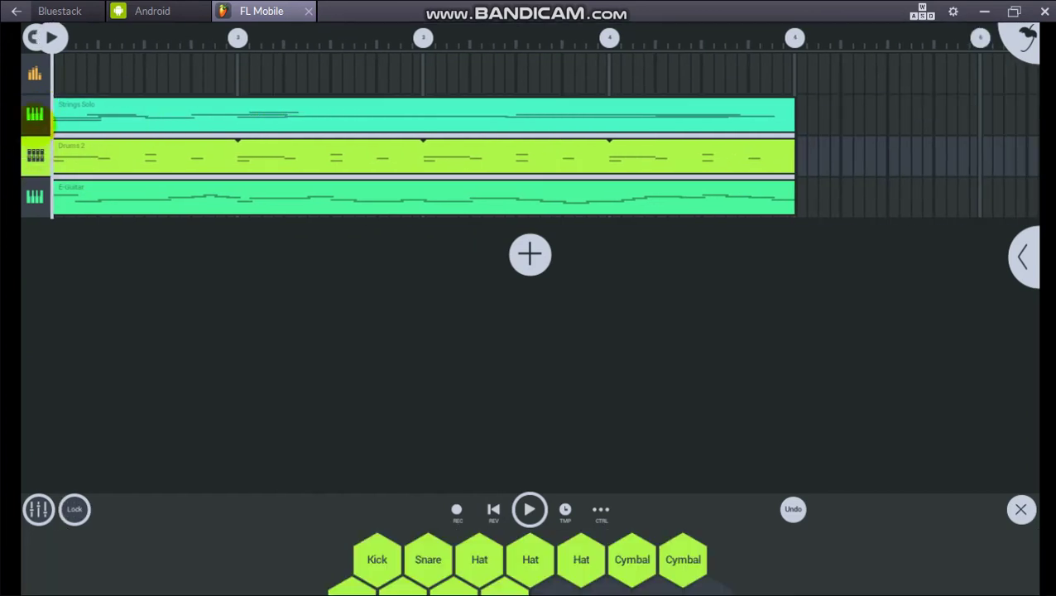
click(34, 115)
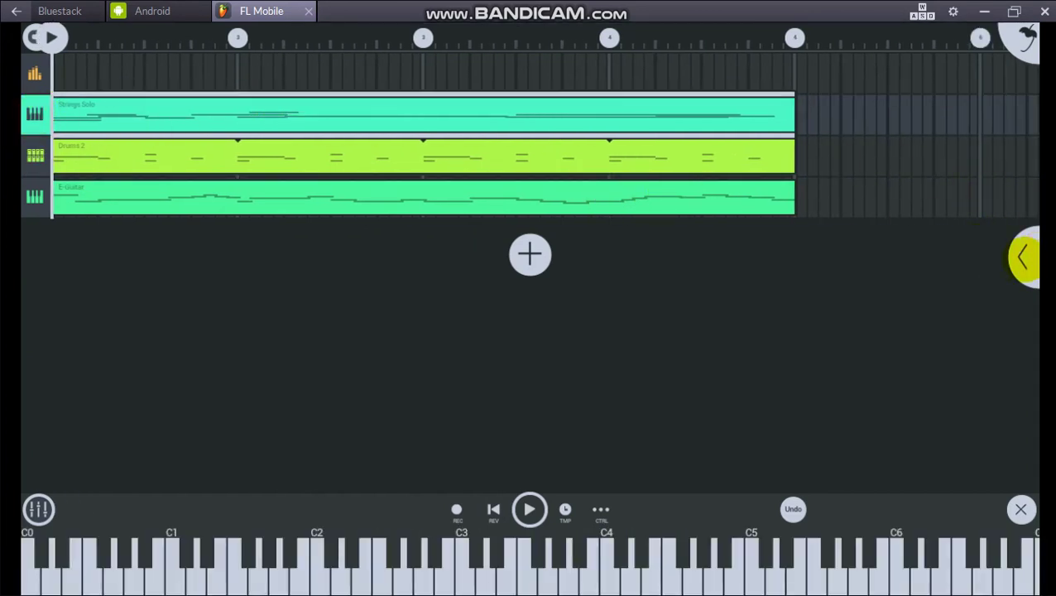
click(1023, 257)
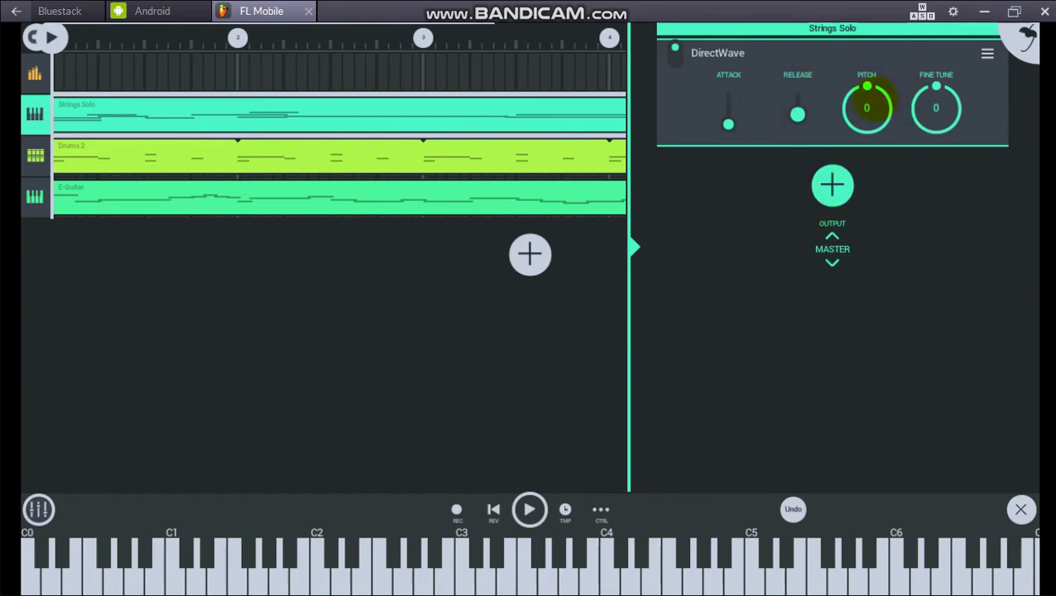
drag(866, 86, 865, 120)
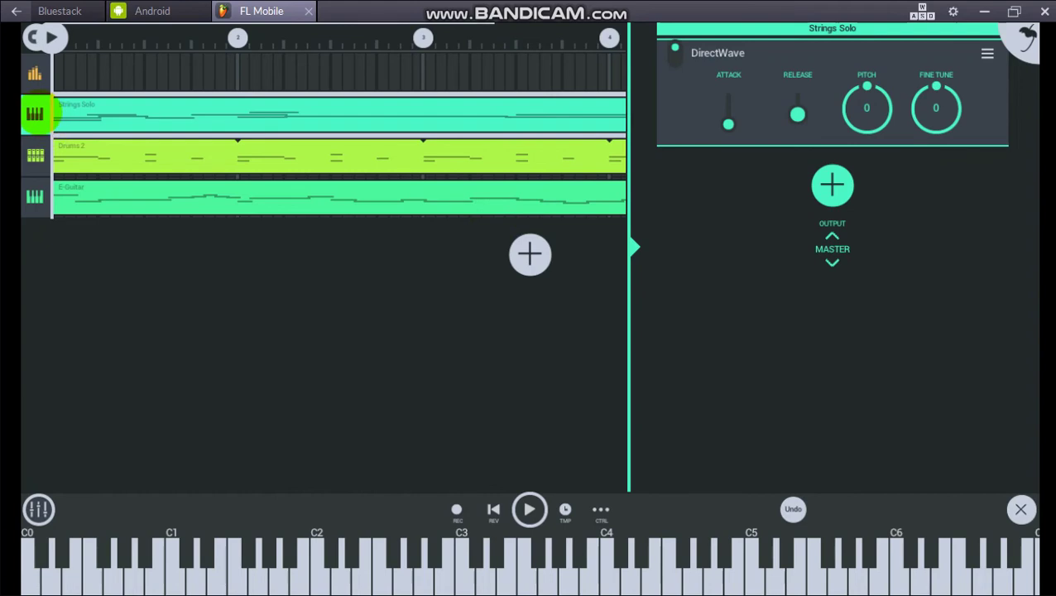
click(35, 113)
click(412, 197)
click(634, 246)
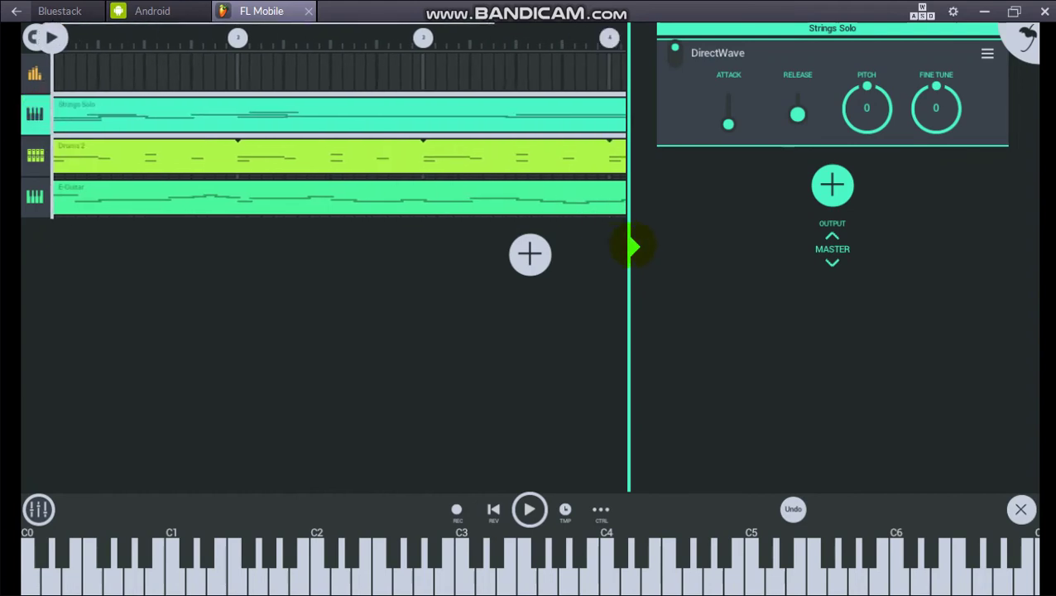
- Solo the Strings Solo track in the track controls and play the song from the start
click(35, 113)
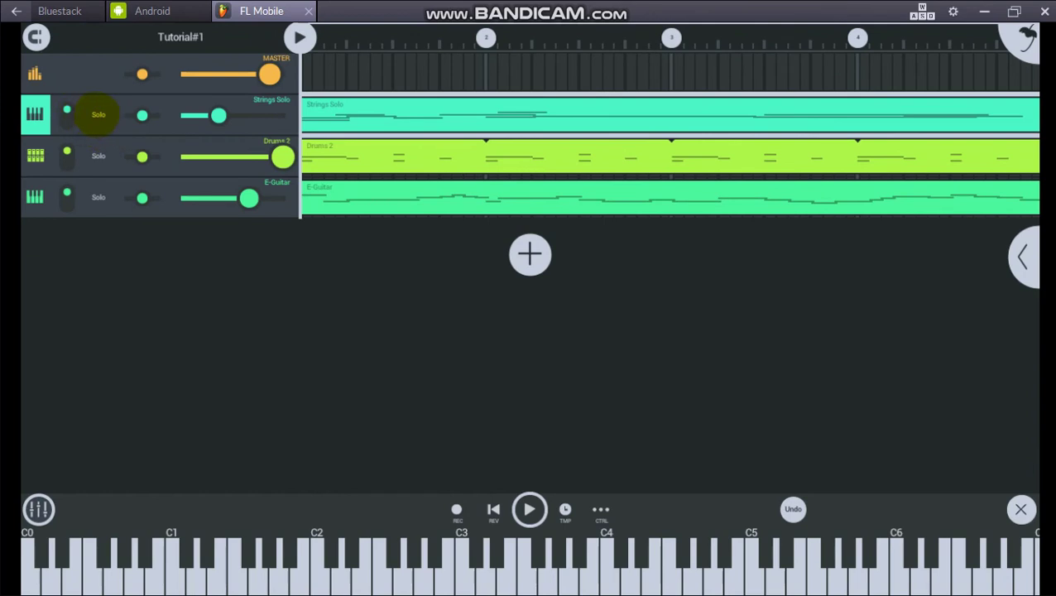
click(99, 114)
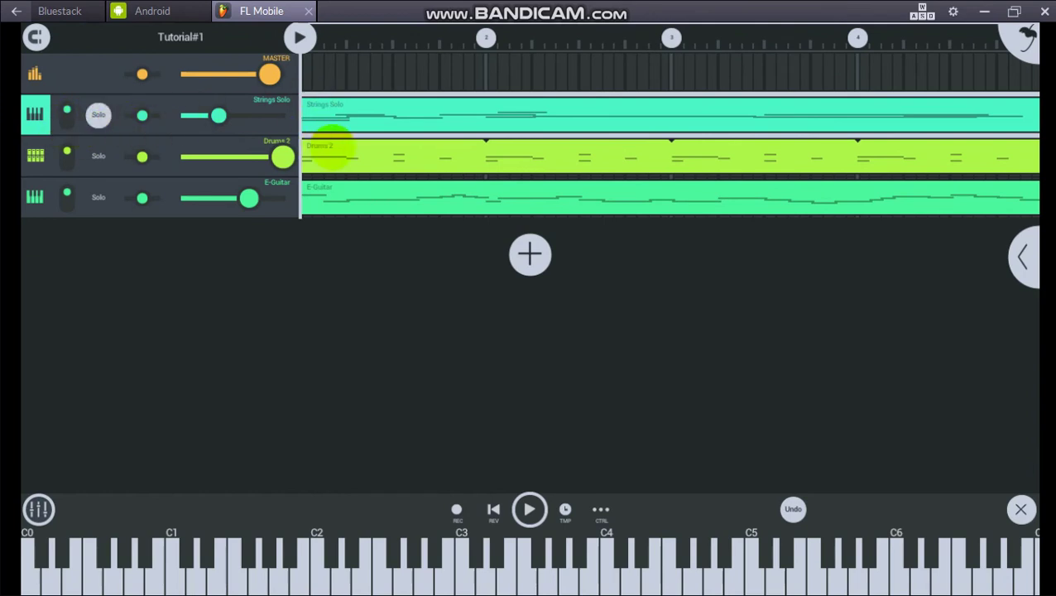
click(34, 112)
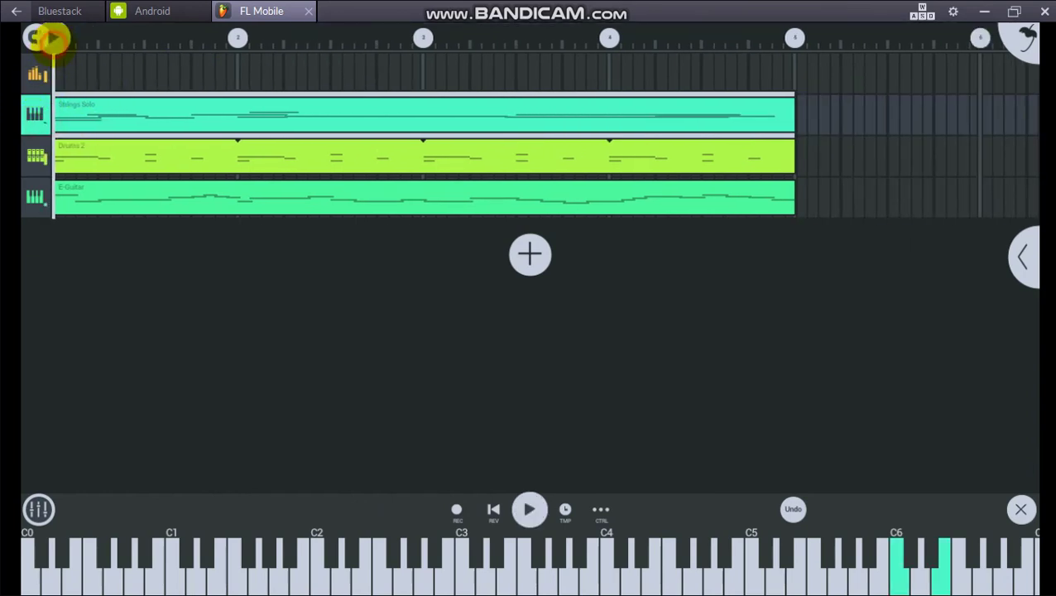
drag(50, 35, 79, 43)
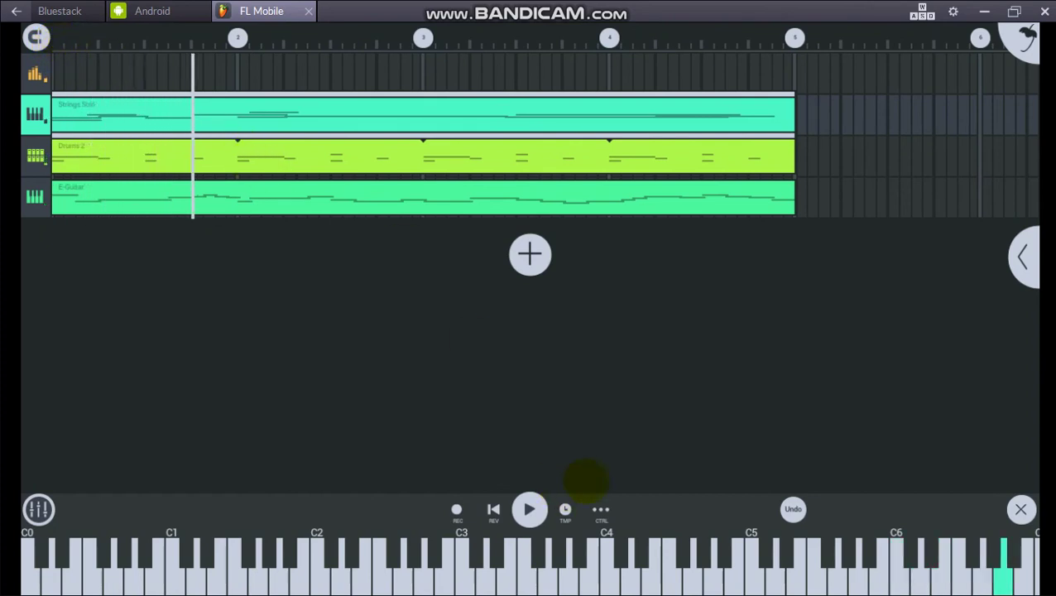
- Set the Strings Solo track's DirectWave pitch to -5 and fine tune to -46
click(1022, 253)
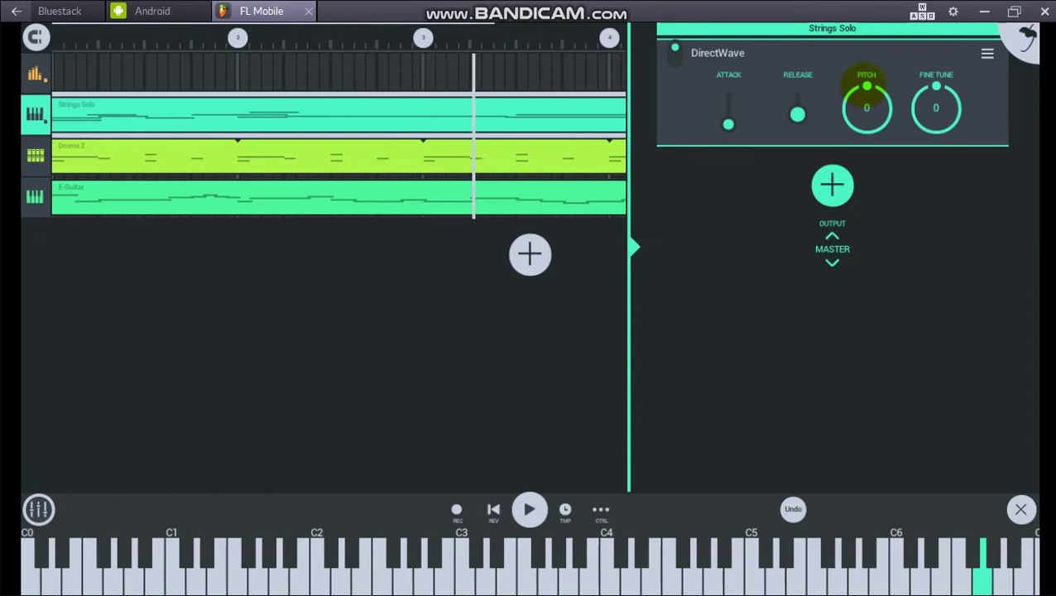
drag(866, 83, 871, 109)
mouse_move(936, 106)
mouse_down()
mouse_move(945, 100)
mouse_move(923, 153)
mouse_move(934, 116)
mouse_move(936, 158)
mouse_move(936, 113)
mouse_move(910, 75)
mouse_move(919, 100)
mouse_up()
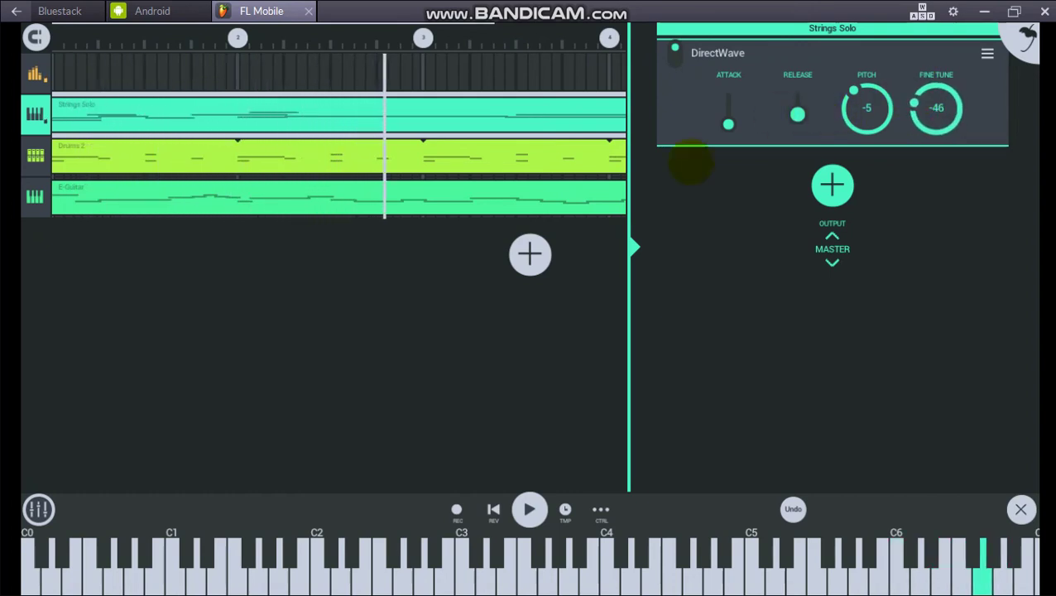
- Audition raised DirectWave release and attack levels on Strings Solo, stop playback, and leave attack at minimum and release near minimum
click(797, 113)
drag(797, 113, 799, 36)
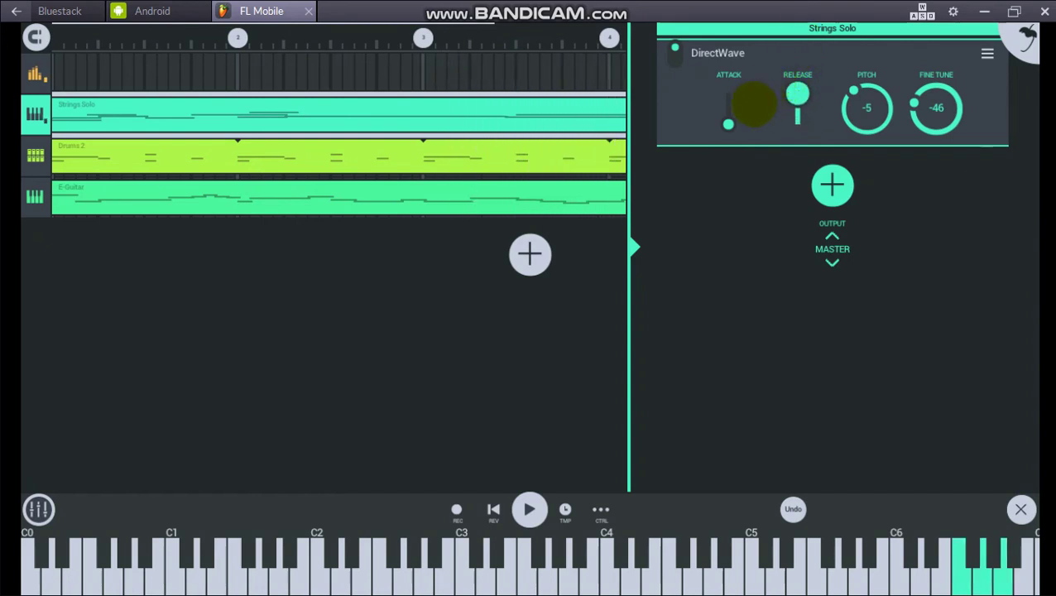
drag(728, 124, 730, 53)
drag(728, 94, 734, 129)
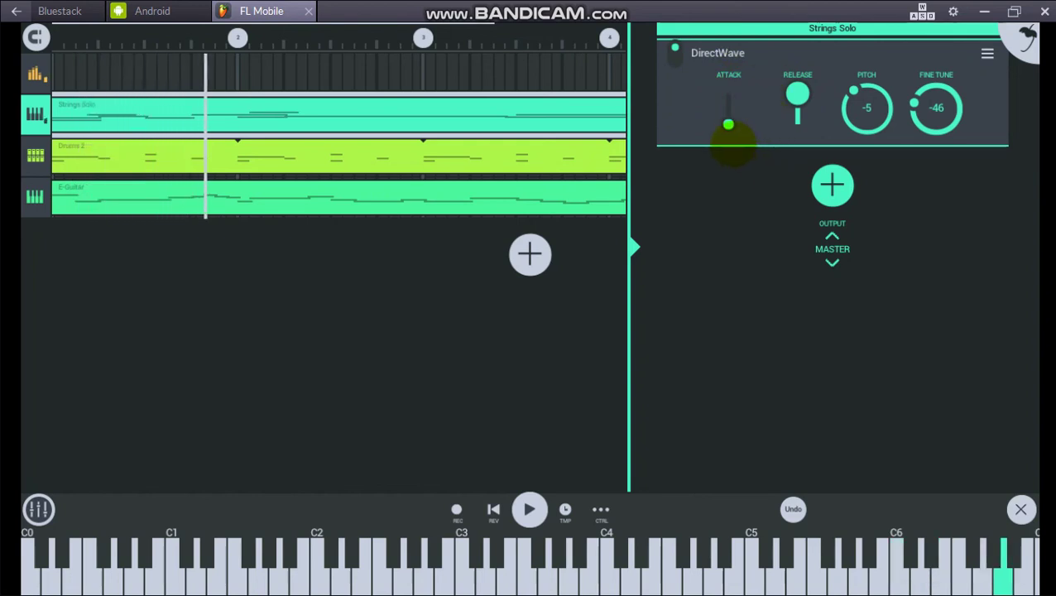
drag(733, 141, 733, 142)
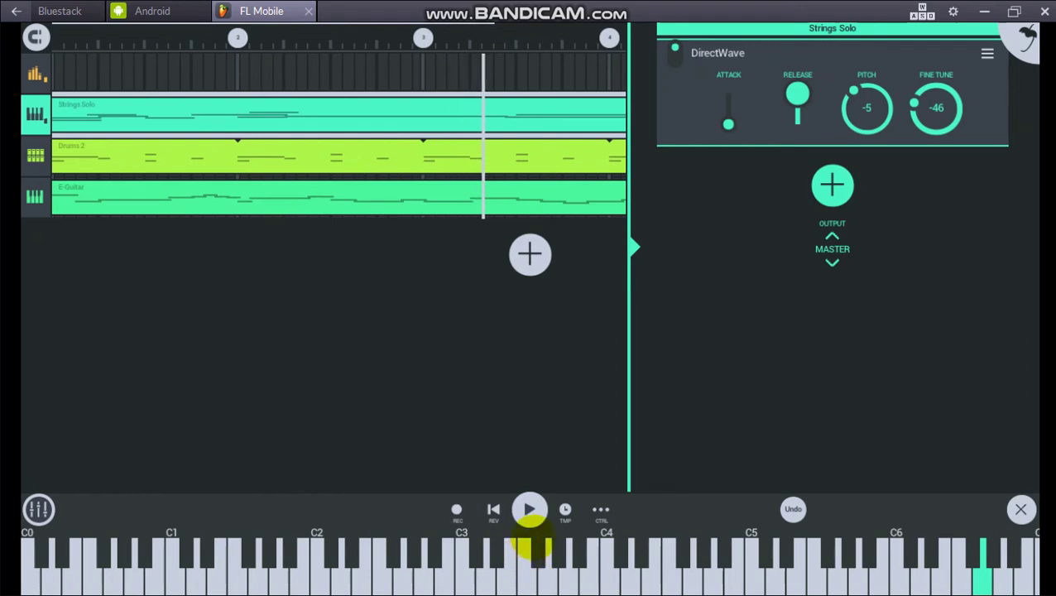
click(529, 509)
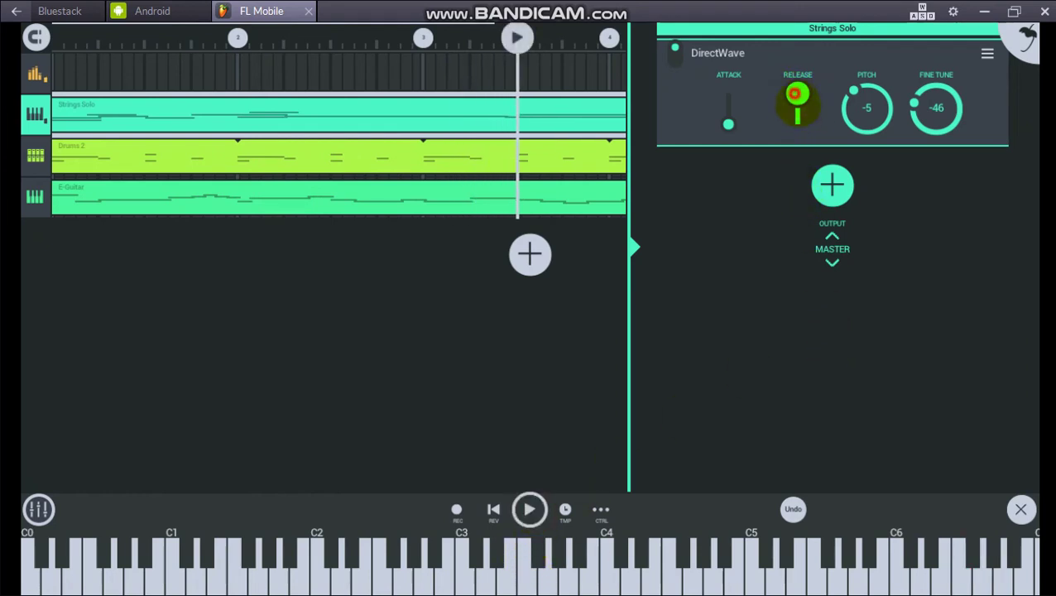
drag(796, 94, 805, 130)
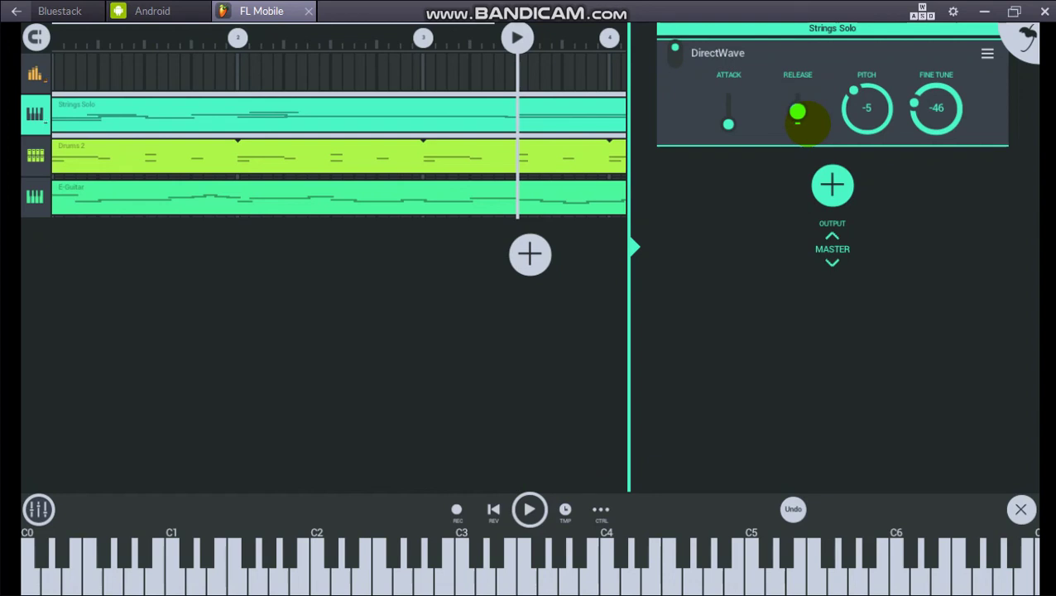
- Add an Equalizer effect below DirectWave on the Strings Solo track
click(984, 11)
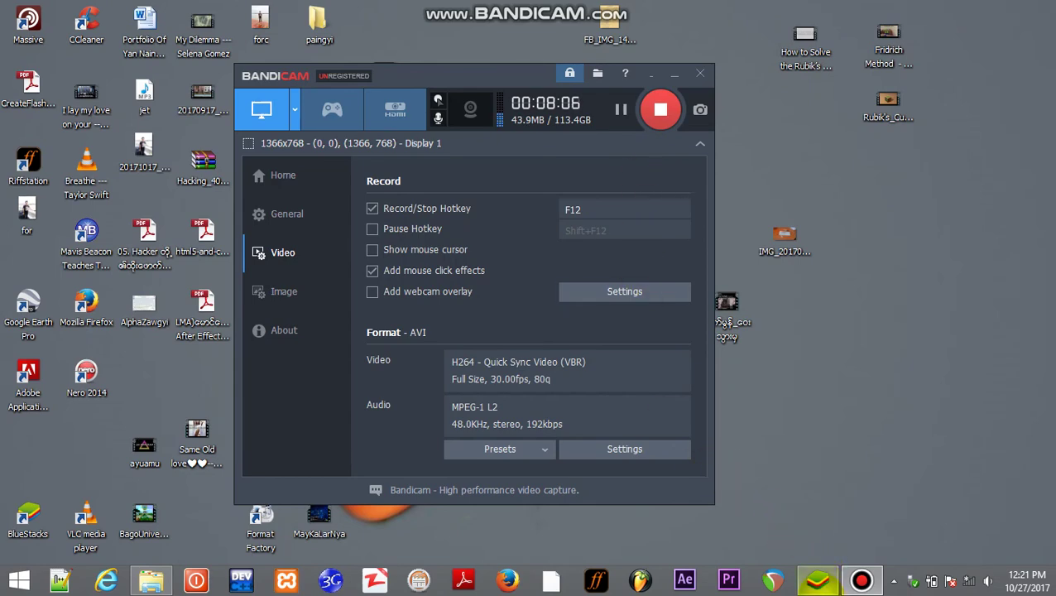
click(817, 580)
click(731, 126)
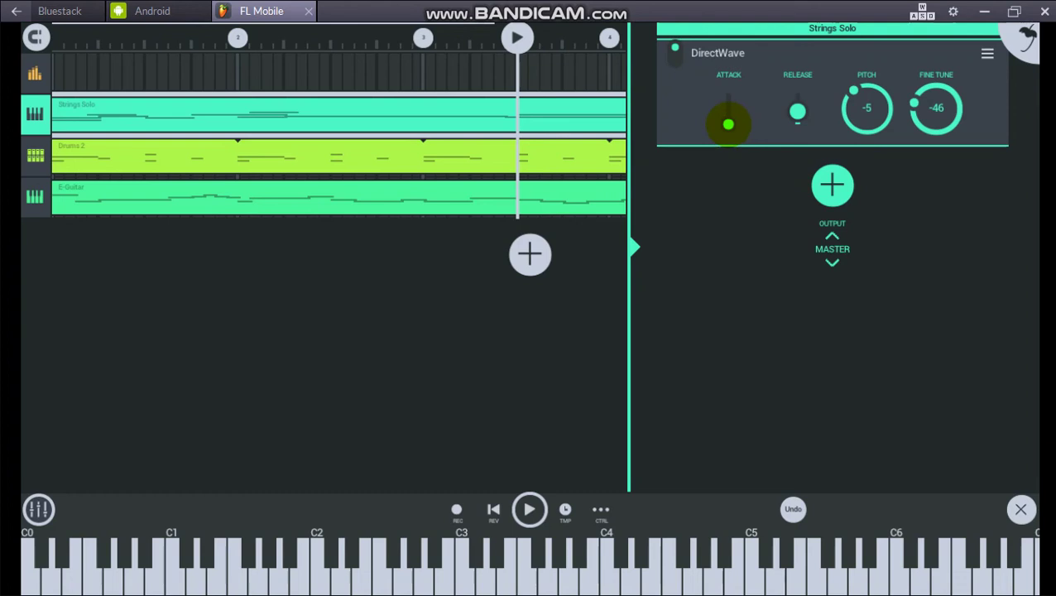
click(797, 111)
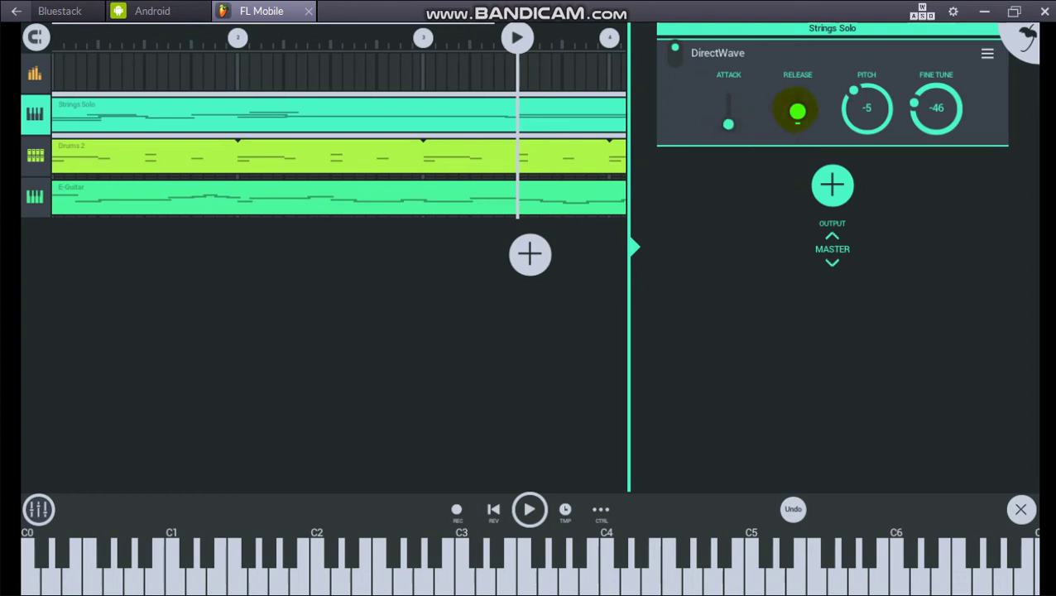
click(832, 184)
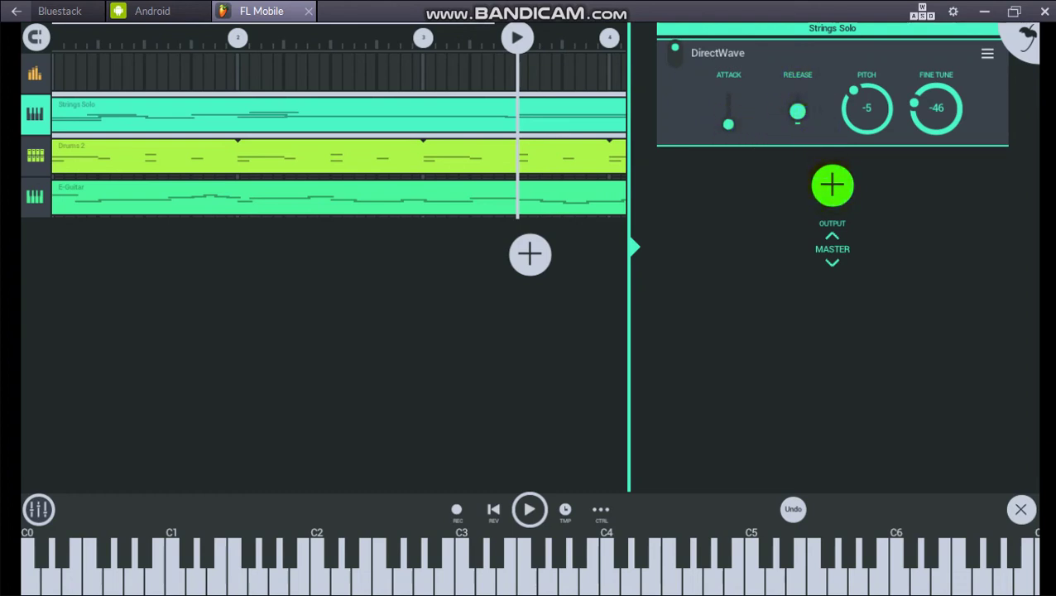
click(832, 184)
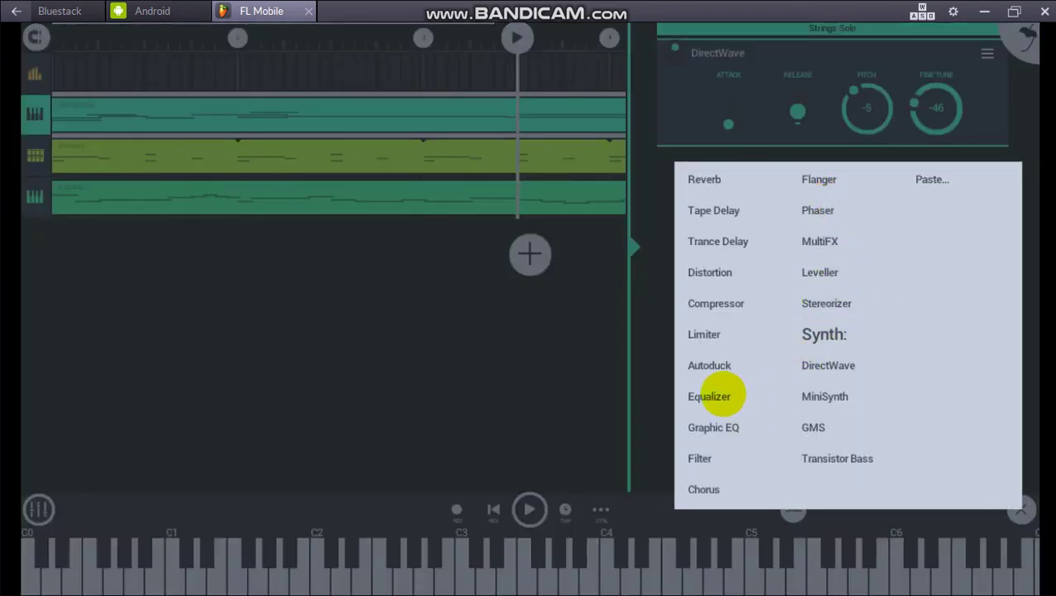
click(710, 397)
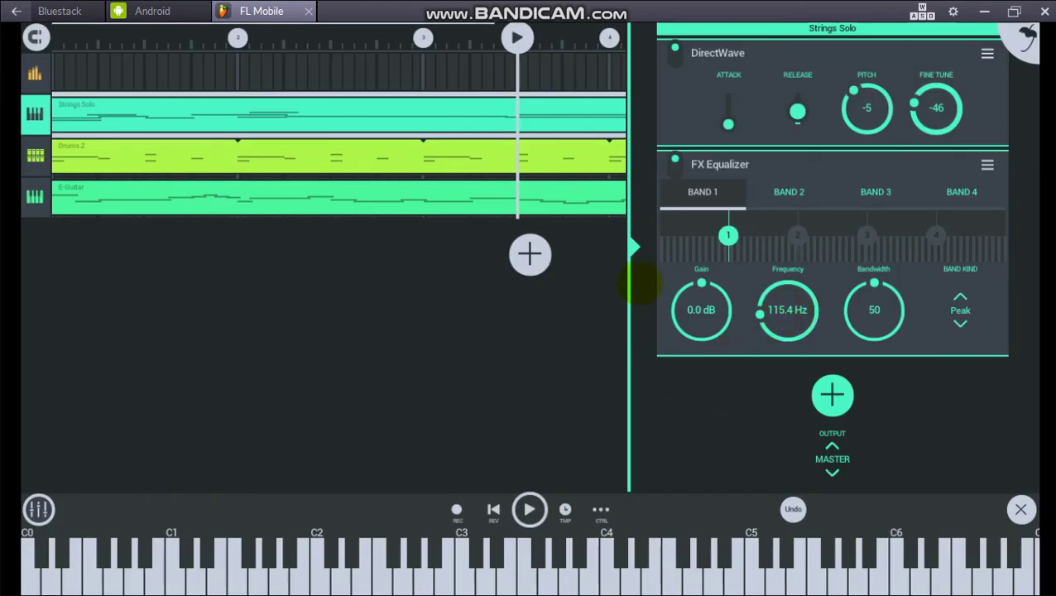
- Examine the Equalizer's Gain, Frequency and Bandwidth controls across Bands 2 to 4, toggle the effect off and on, and return to Band 1
click(788, 191)
click(876, 191)
click(960, 188)
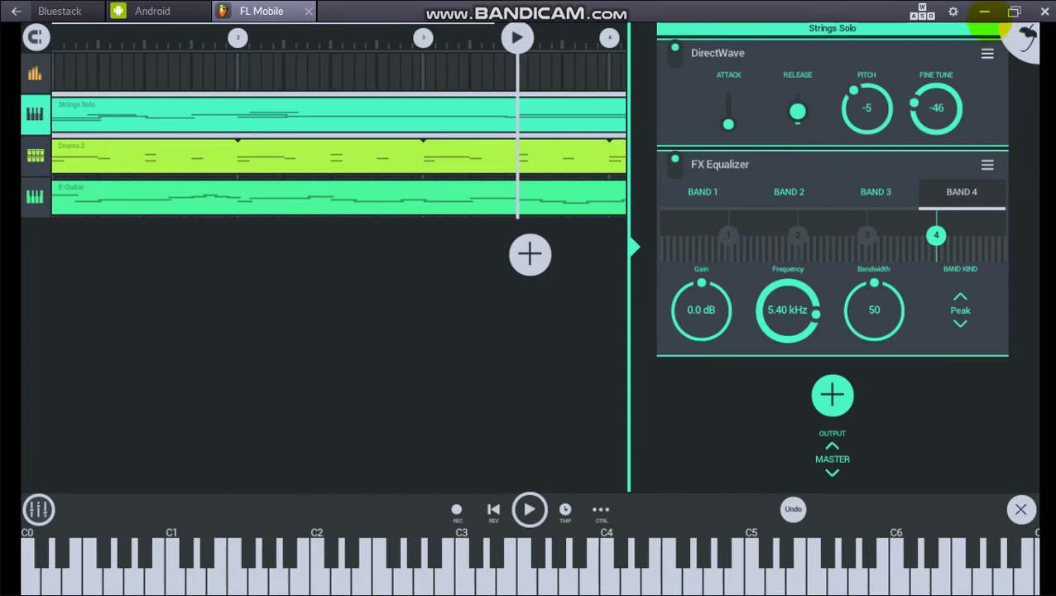
click(984, 12)
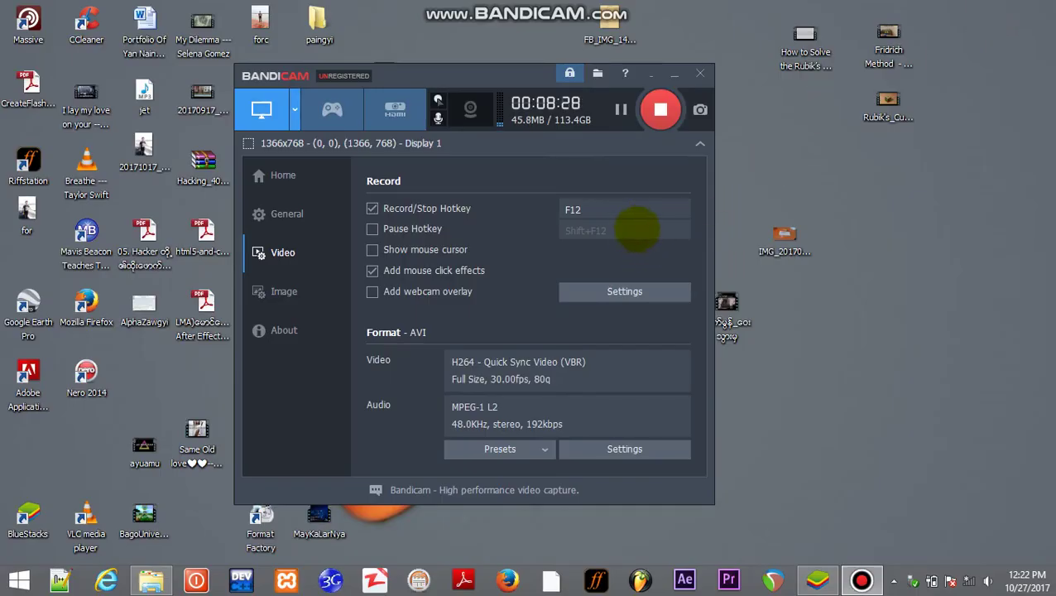
click(816, 580)
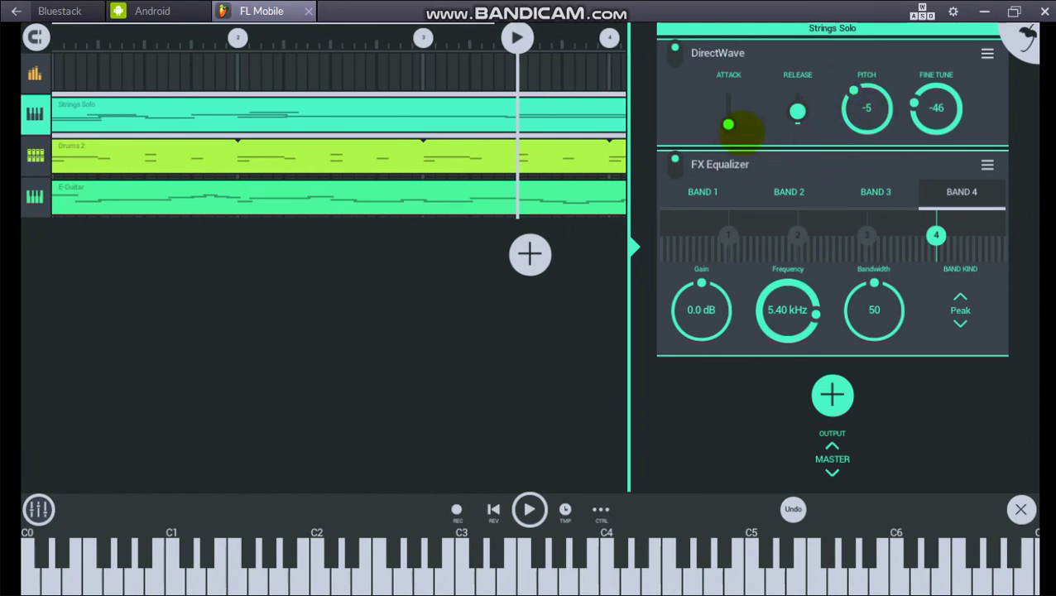
click(675, 165)
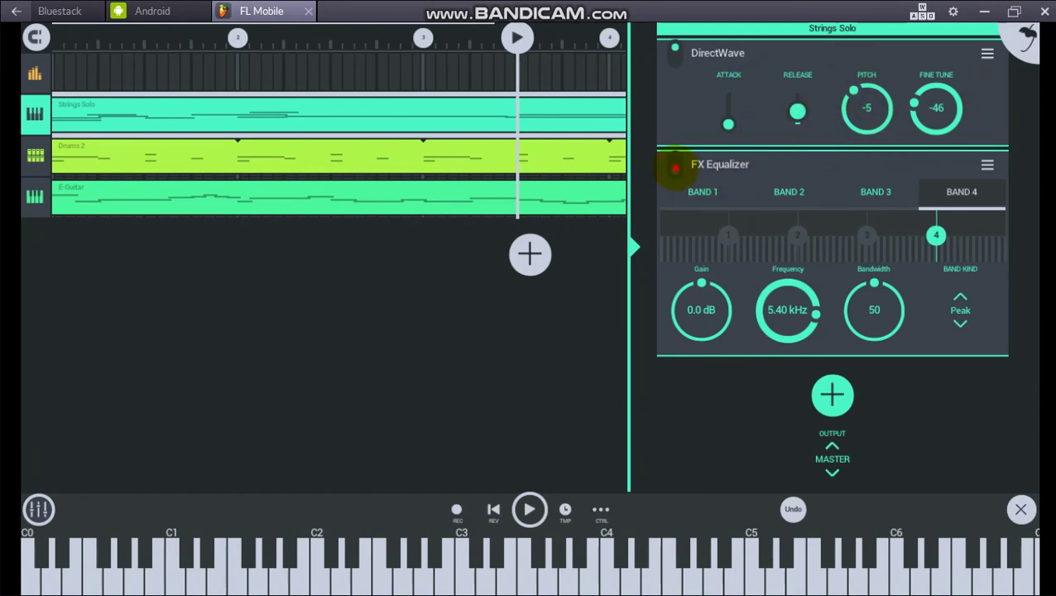
click(704, 308)
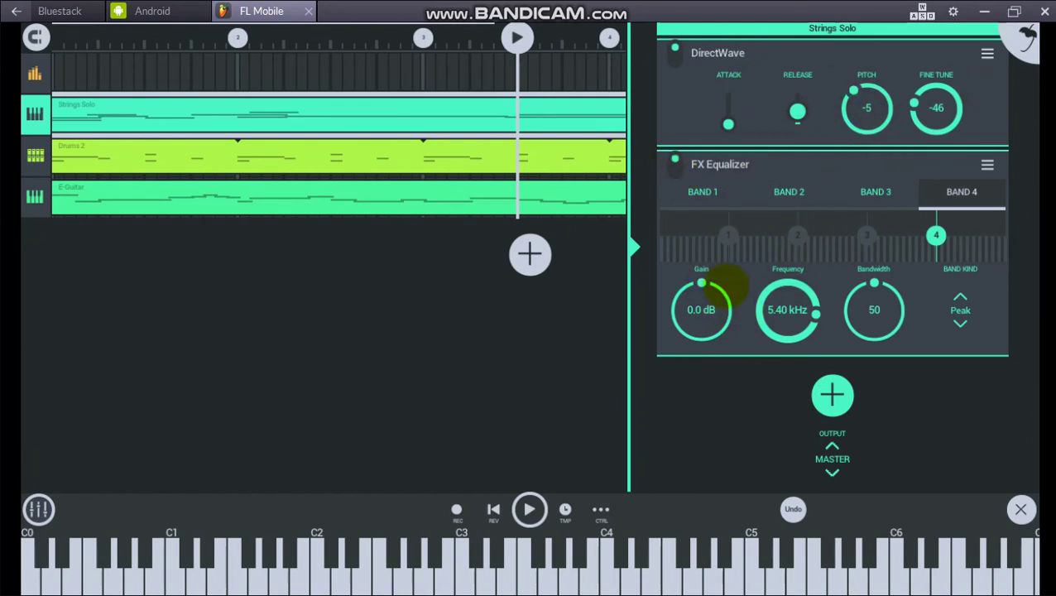
click(695, 194)
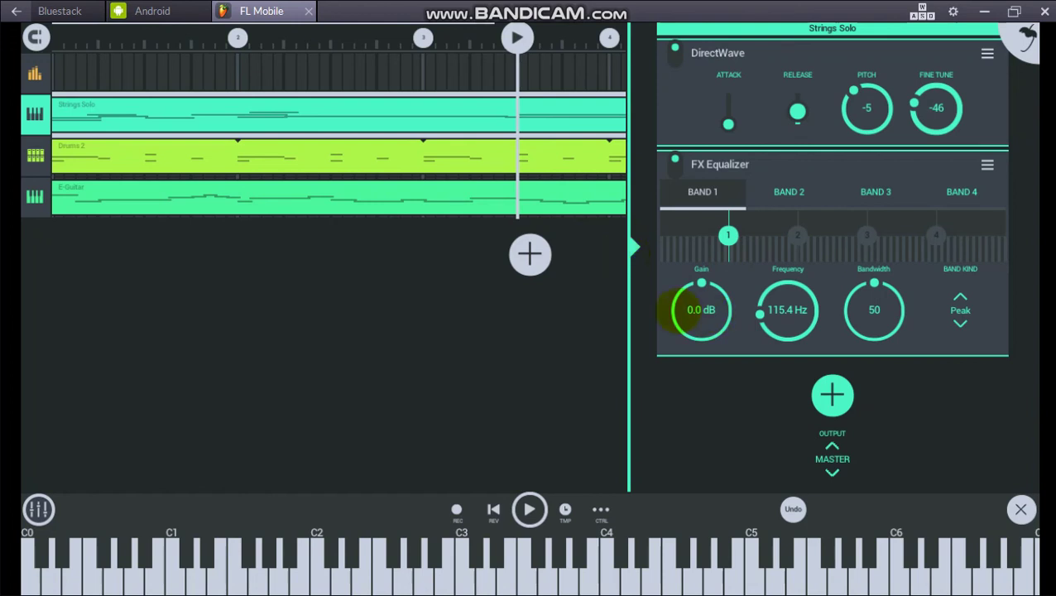
- During song playback, set the Strings Solo Equalizer's Band 1 to 5.2 dB gain, 88.7 Hz frequency and 53 bandwidth, and hide the effects rack
click(528, 509)
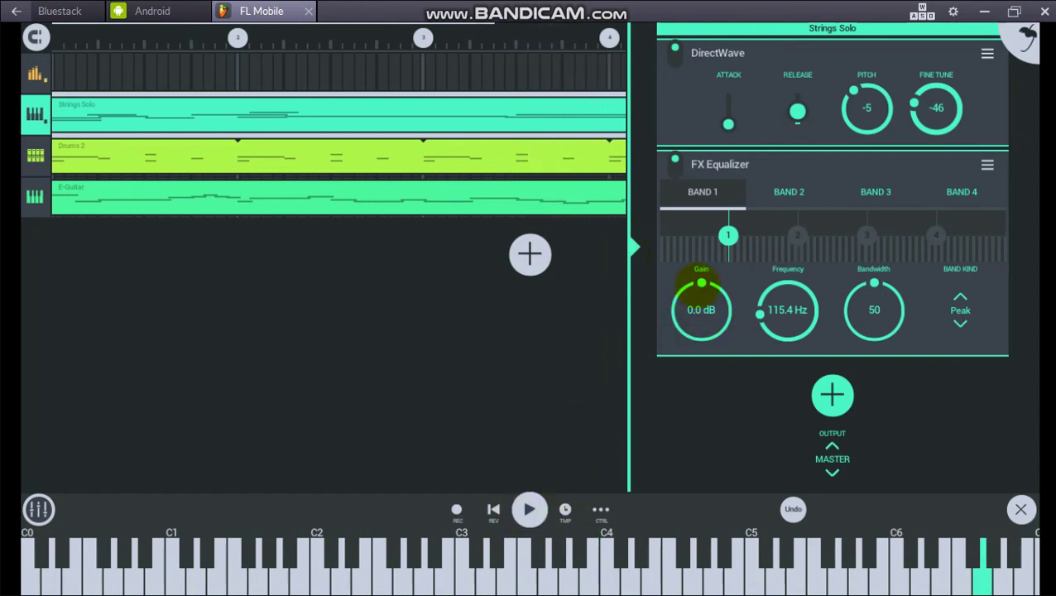
drag(701, 284, 699, 70)
drag(702, 281, 687, 147)
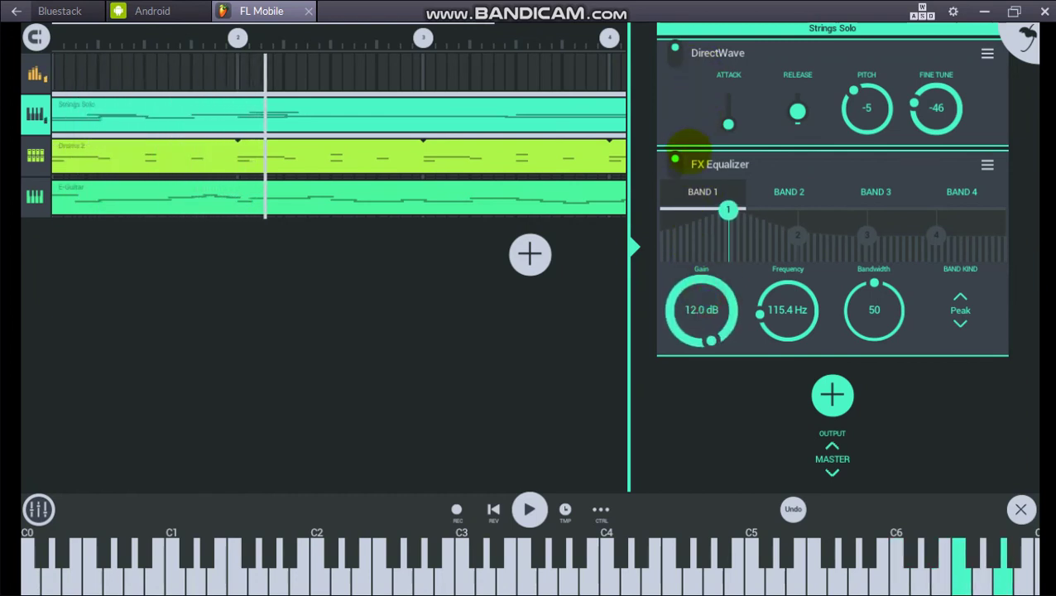
drag(701, 286, 731, 417)
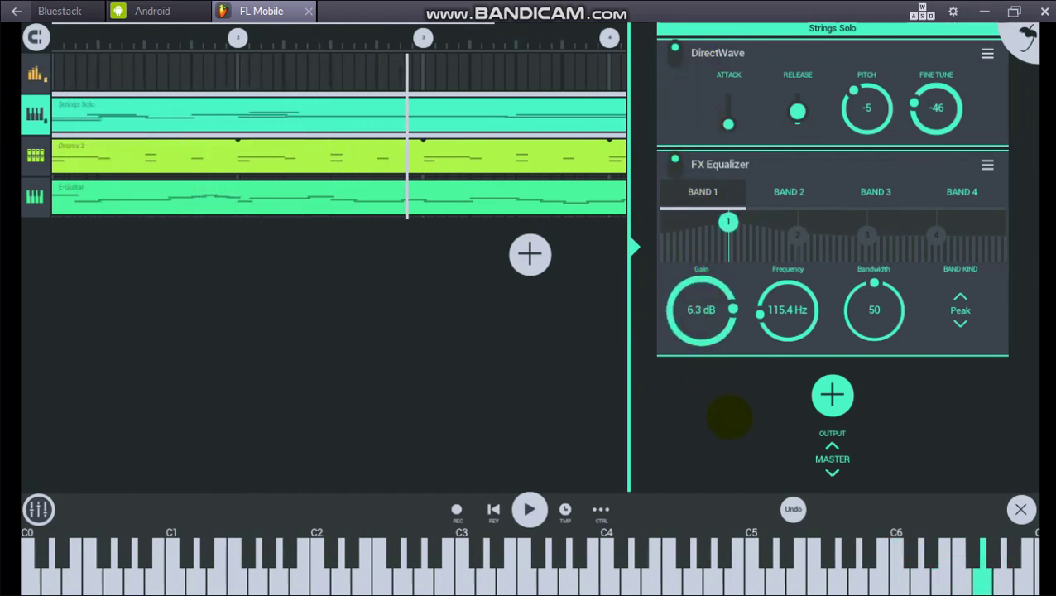
drag(699, 308, 786, 358)
click(787, 309)
drag(872, 310, 672, 287)
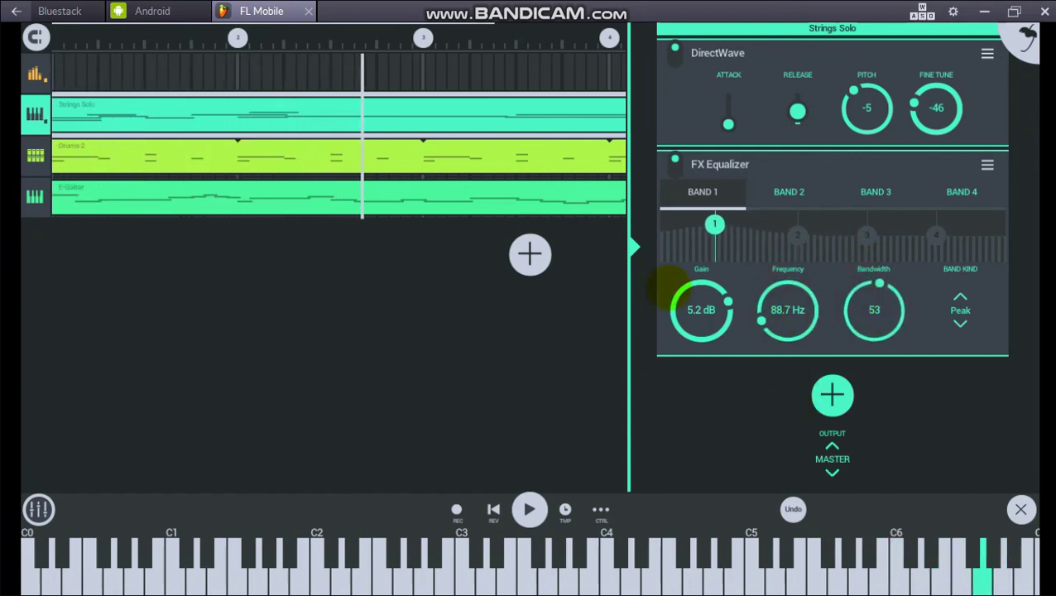
click(633, 246)
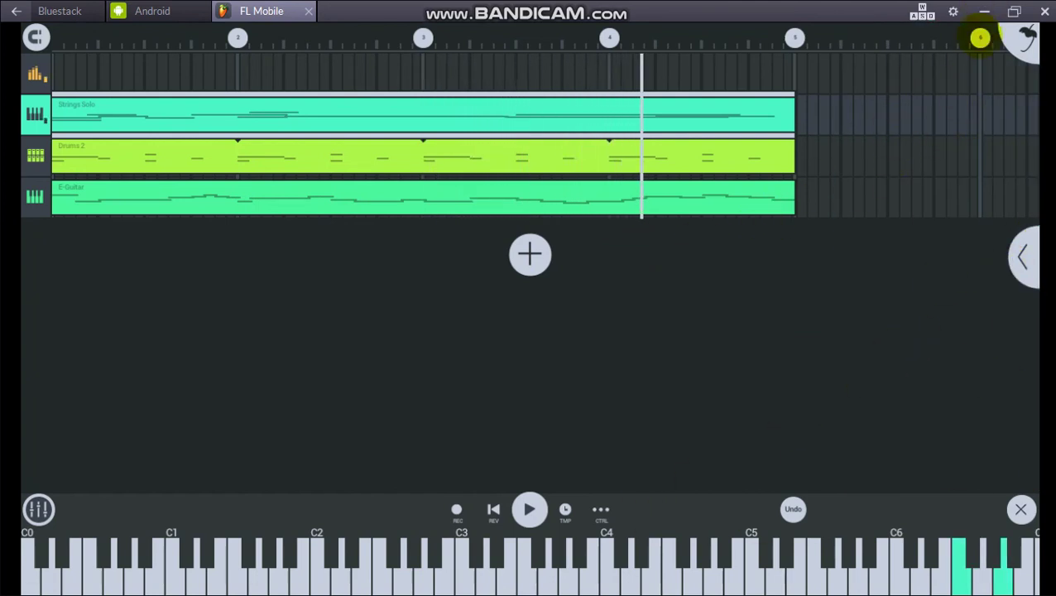
click(984, 11)
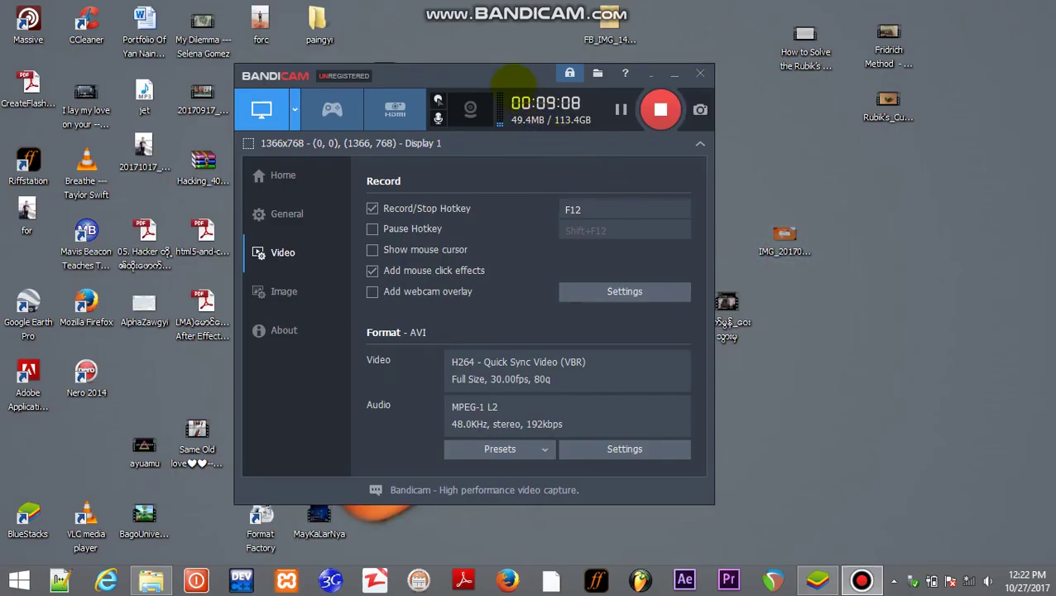
drag(515, 80, 610, 84)
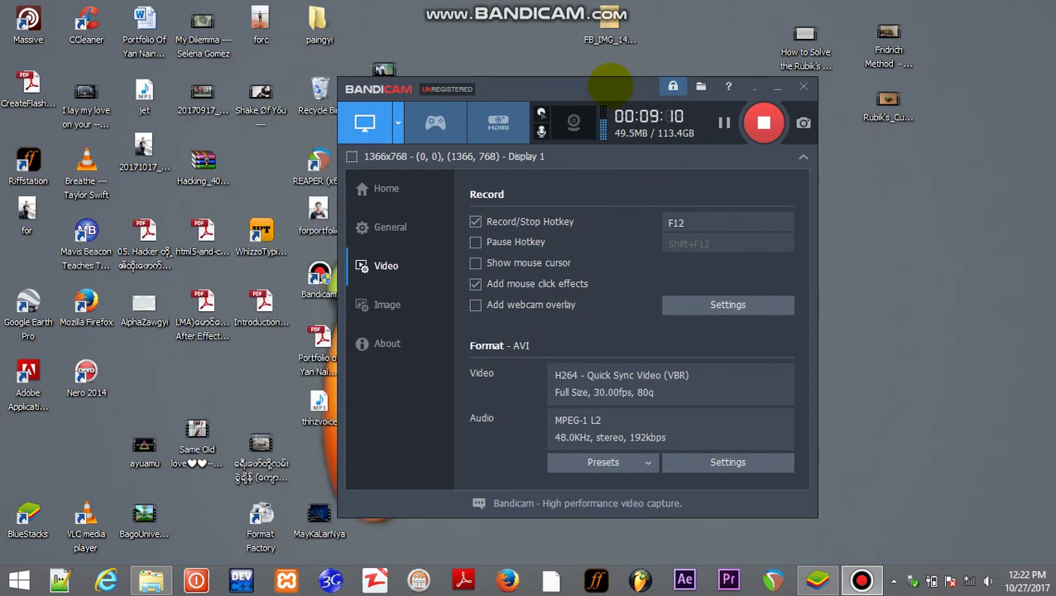
drag(617, 84, 596, 94)
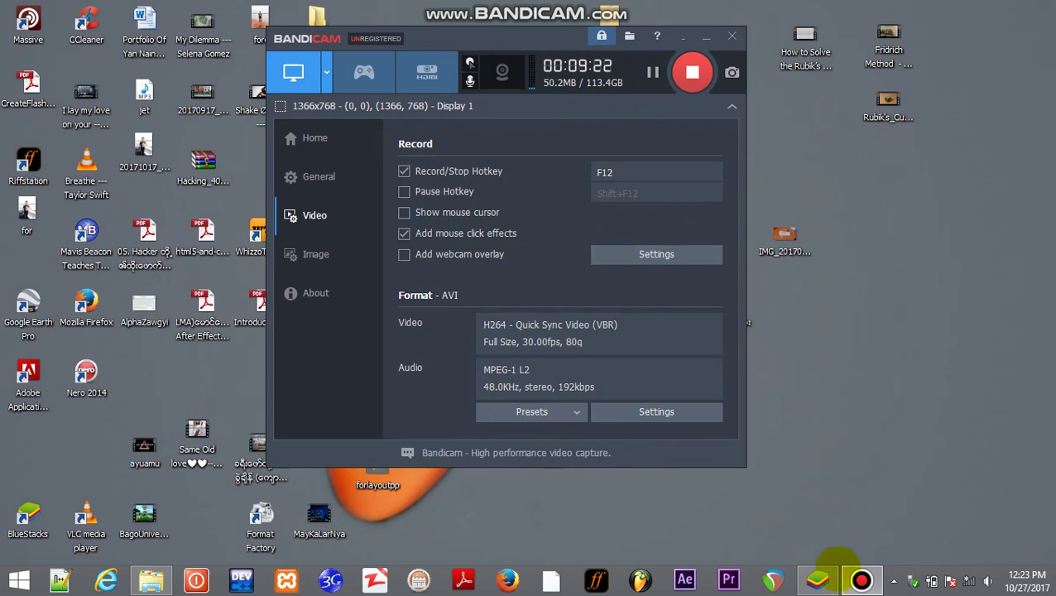
click(819, 579)
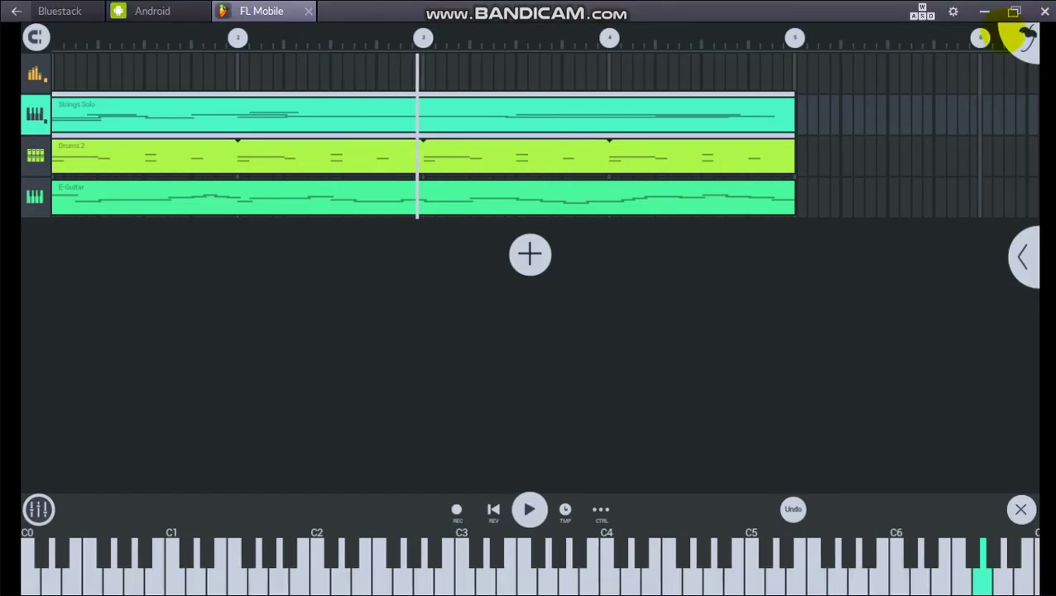
- Open the song's save options and set the file name to Tutorial#2
click(1023, 37)
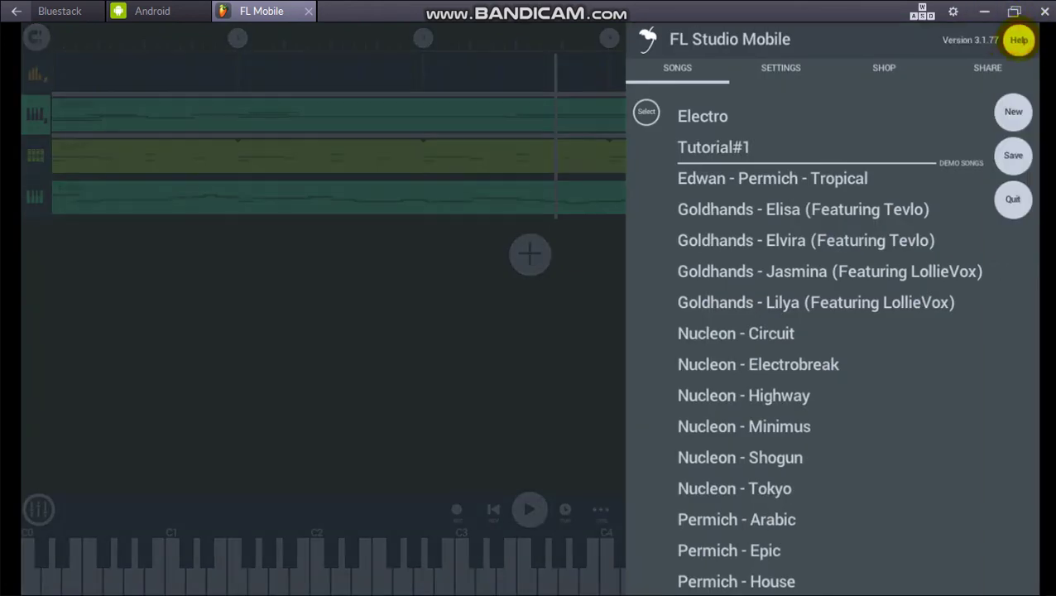
click(1013, 156)
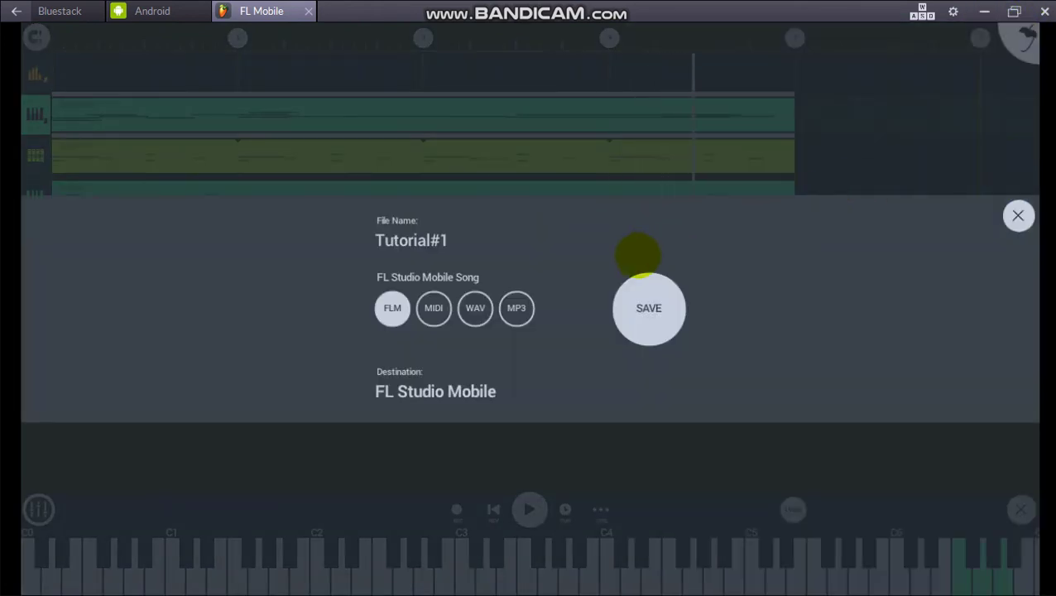
click(477, 237)
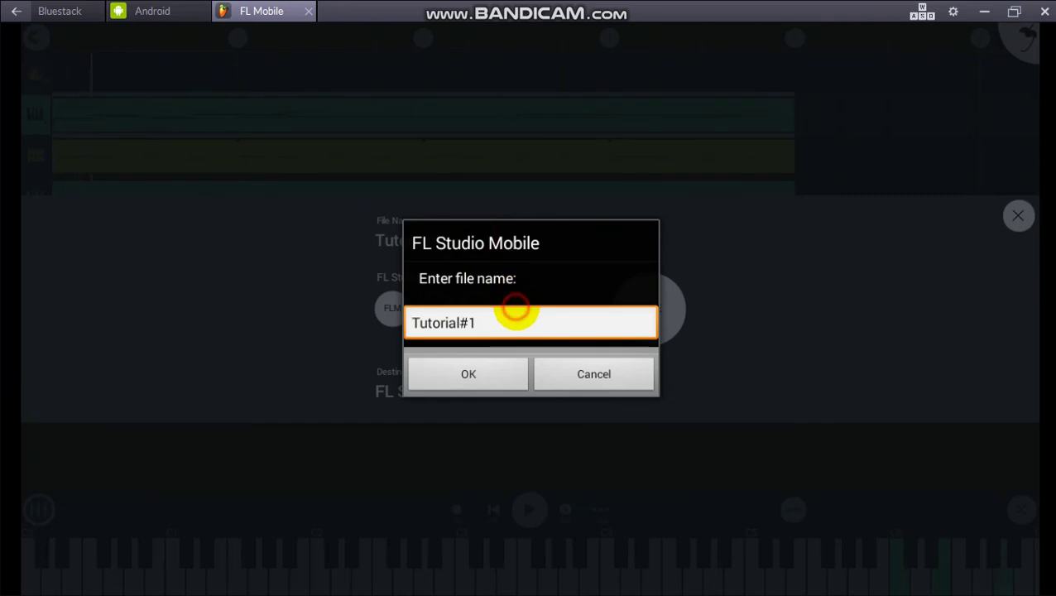
click(514, 308)
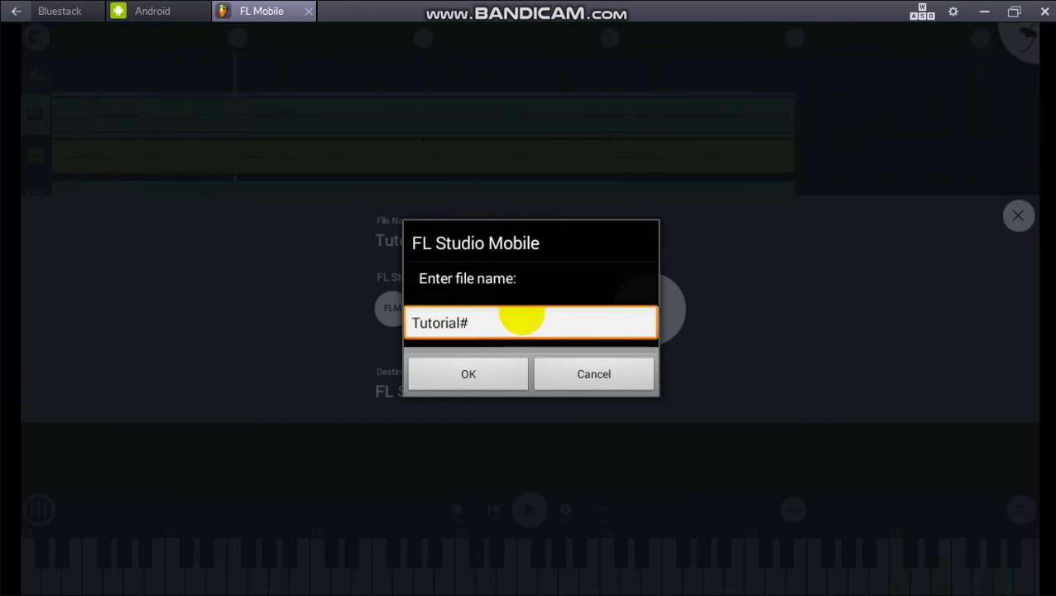
click(478, 372)
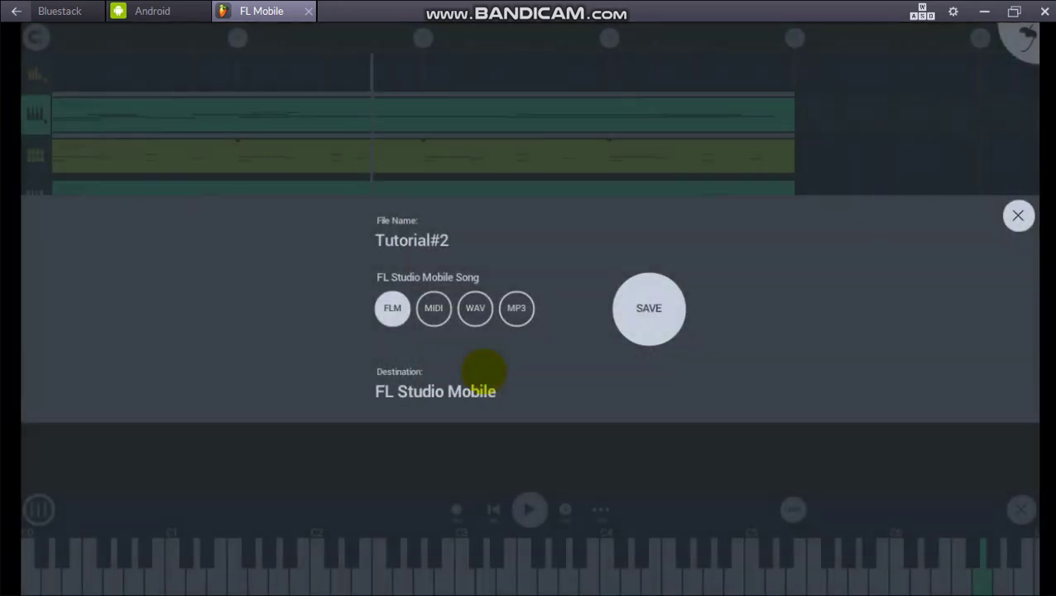
click(984, 12)
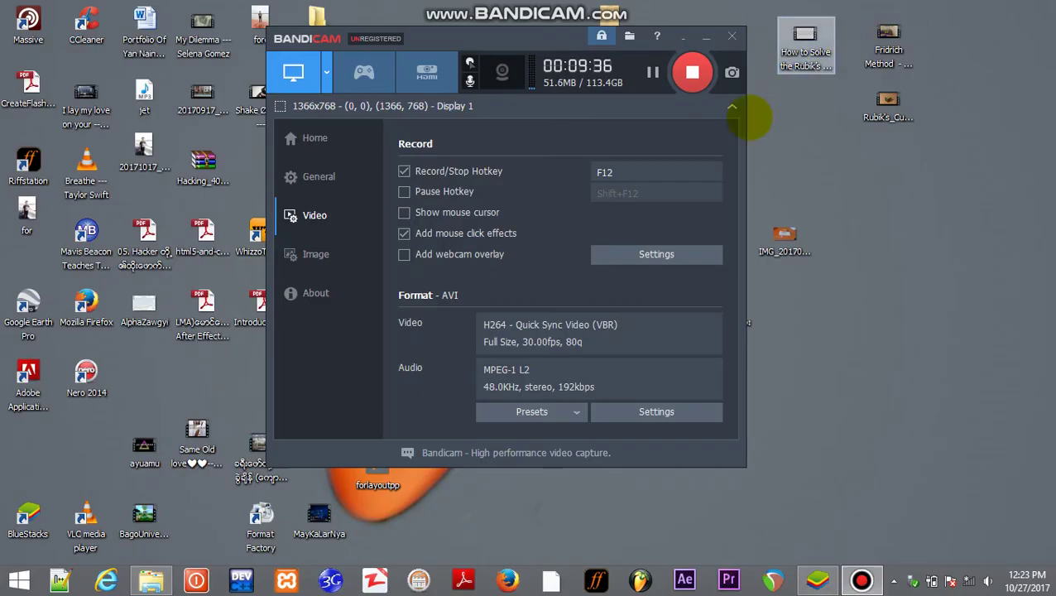